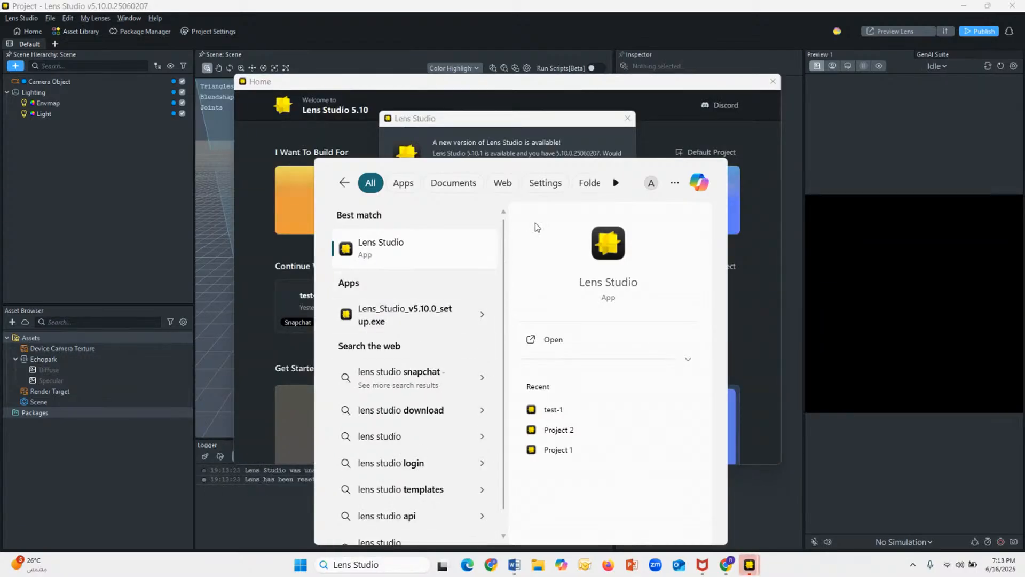
# Step: Postpone the Lens Studio 5.10.1 update, switch to the Lens Studio project and close its Home window
pyautogui.click(299, 565)
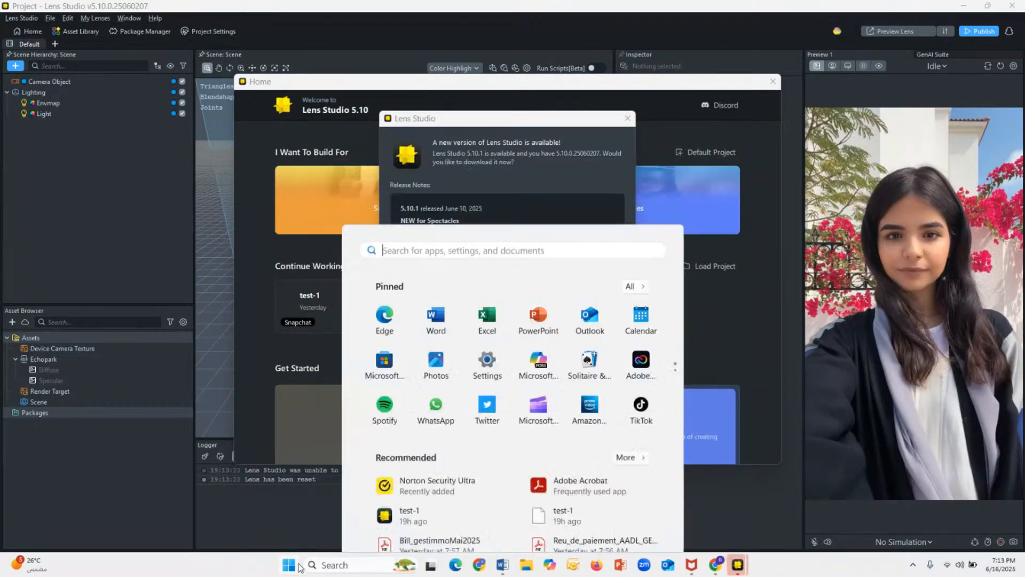
pyautogui.click(298, 567)
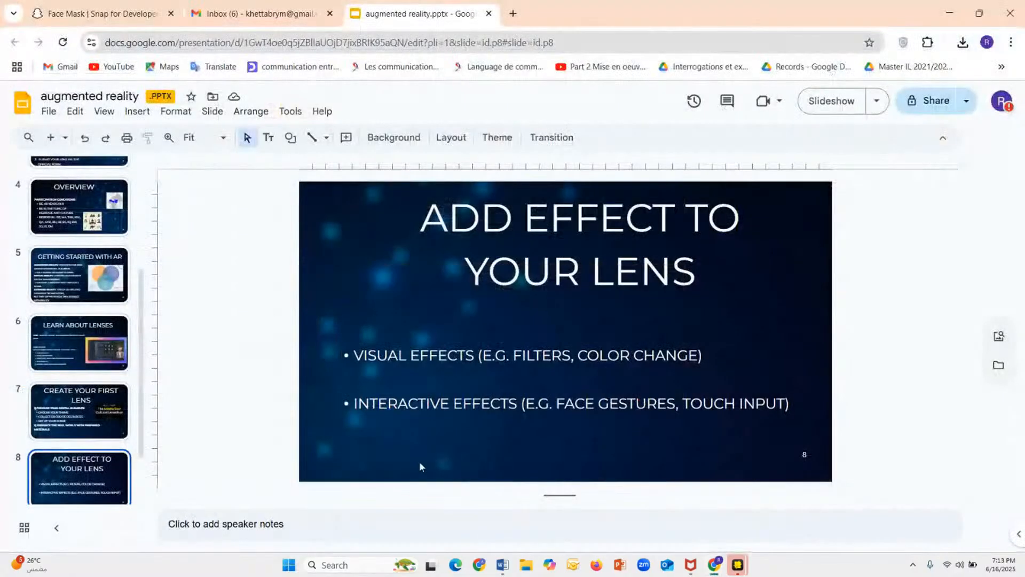
pyautogui.moveTo(739, 565)
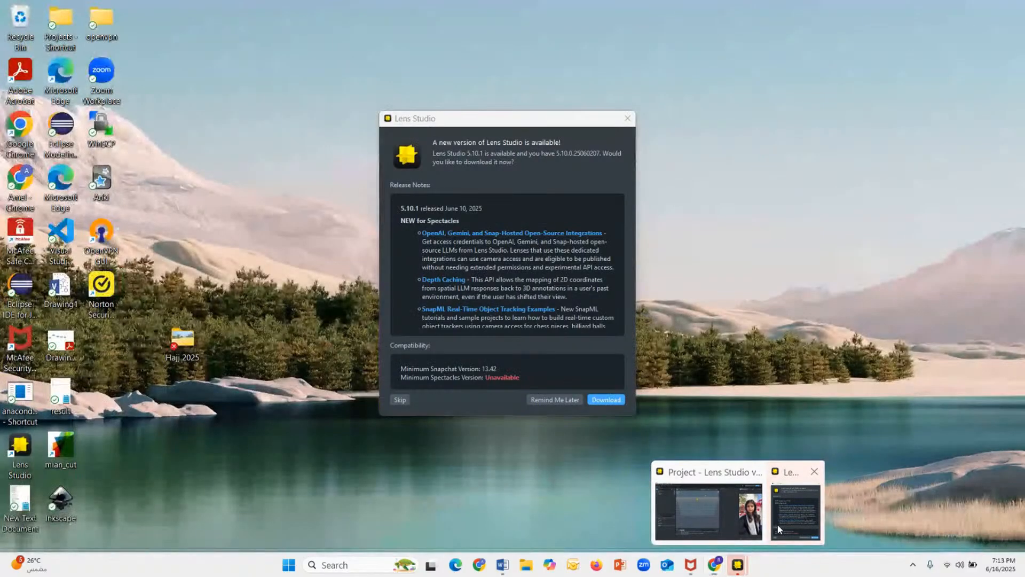
pyautogui.click(780, 526)
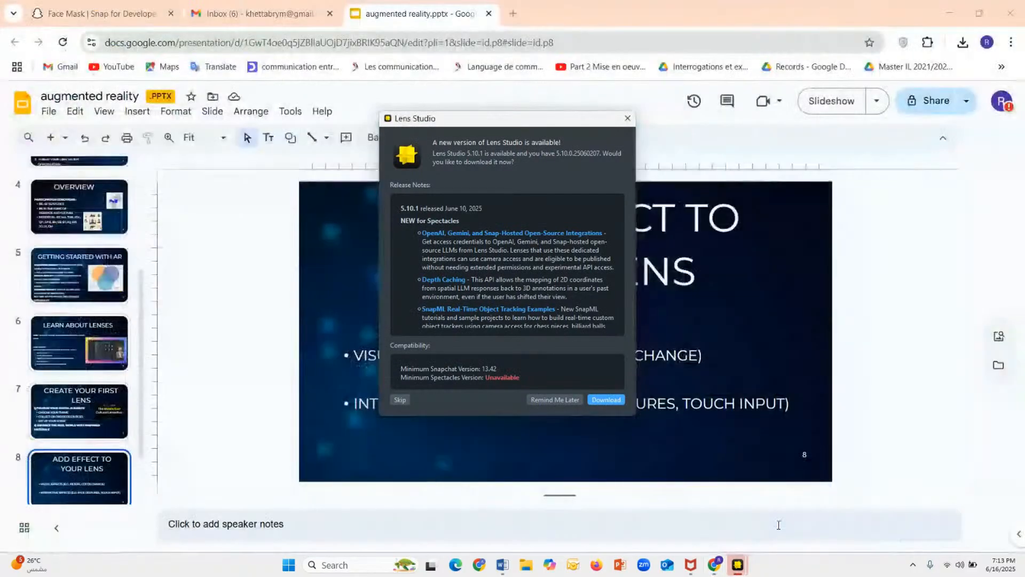
pyautogui.click(569, 401)
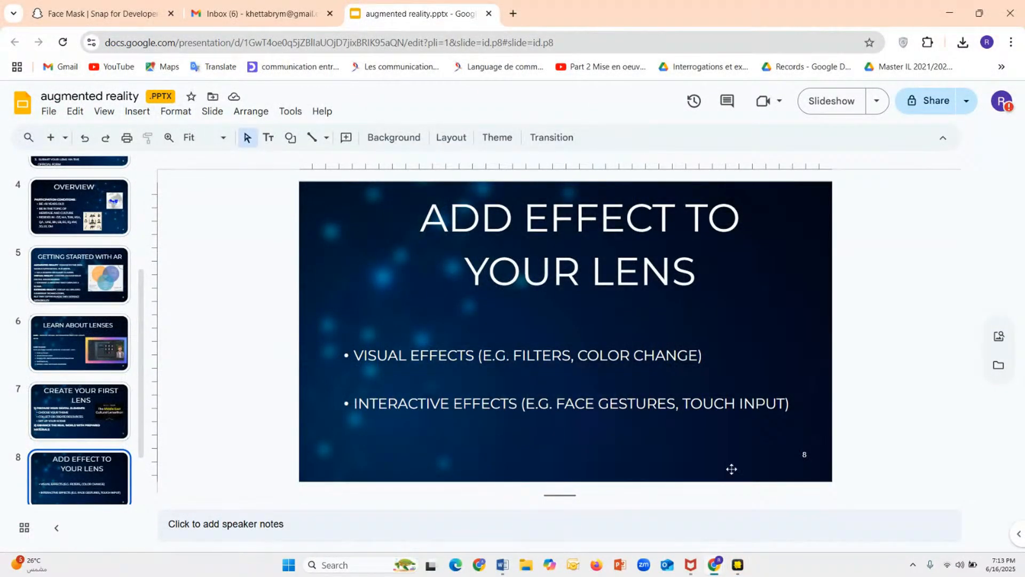
pyautogui.click(737, 564)
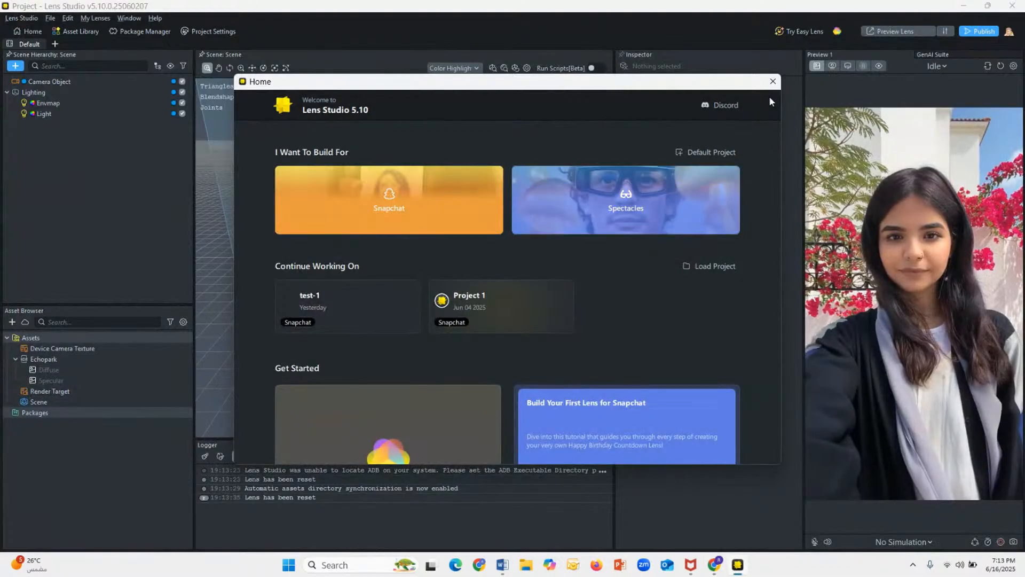
pyautogui.click(772, 82)
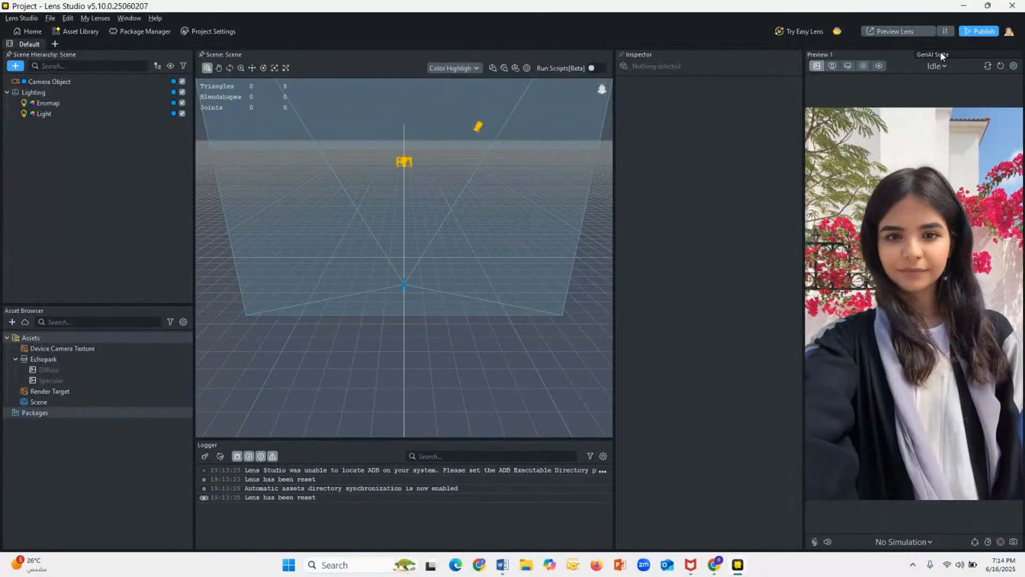
# Step: Examine the GenAI Suite, from Easy Lens through the ML model generators to the other GenAI tools
pyautogui.click(941, 55)
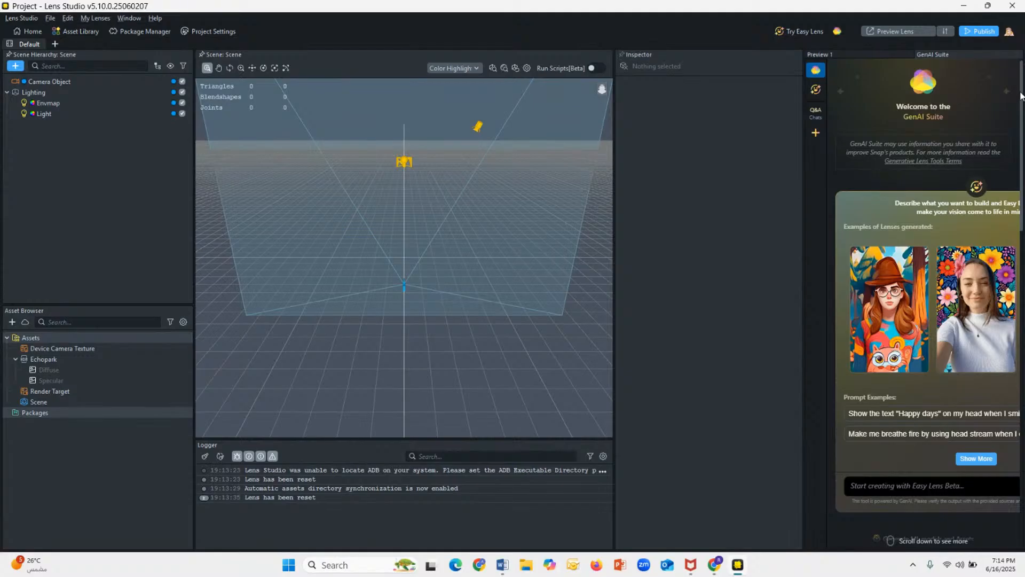
pyautogui.scroll(-2, 1021, 109)
pyautogui.moveTo(1020, 110); pyautogui.dragTo(1019, 86)
pyautogui.moveTo(1022, 85); pyautogui.dragTo(1018, 221)
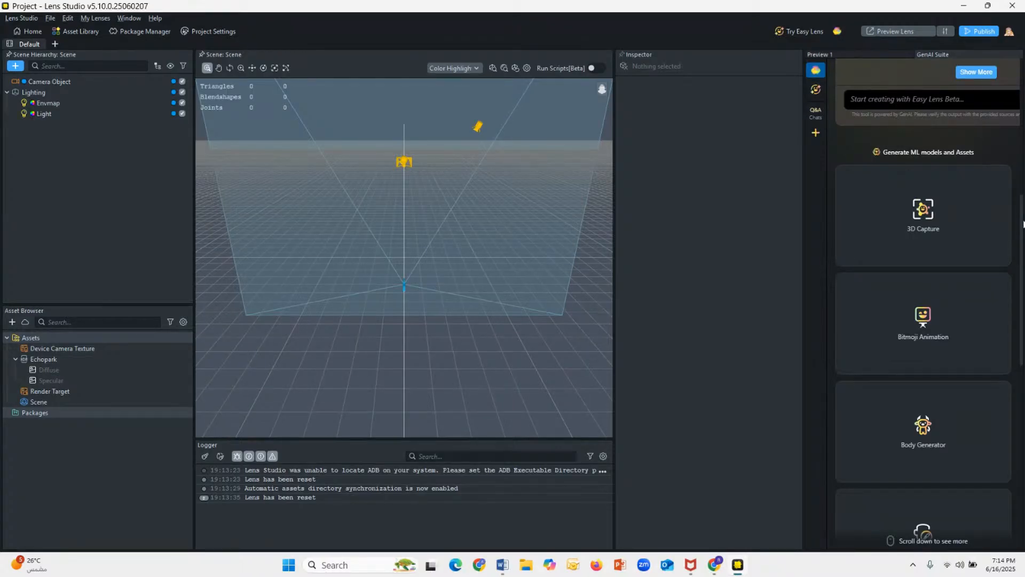
pyautogui.scroll(-1, 987, 256)
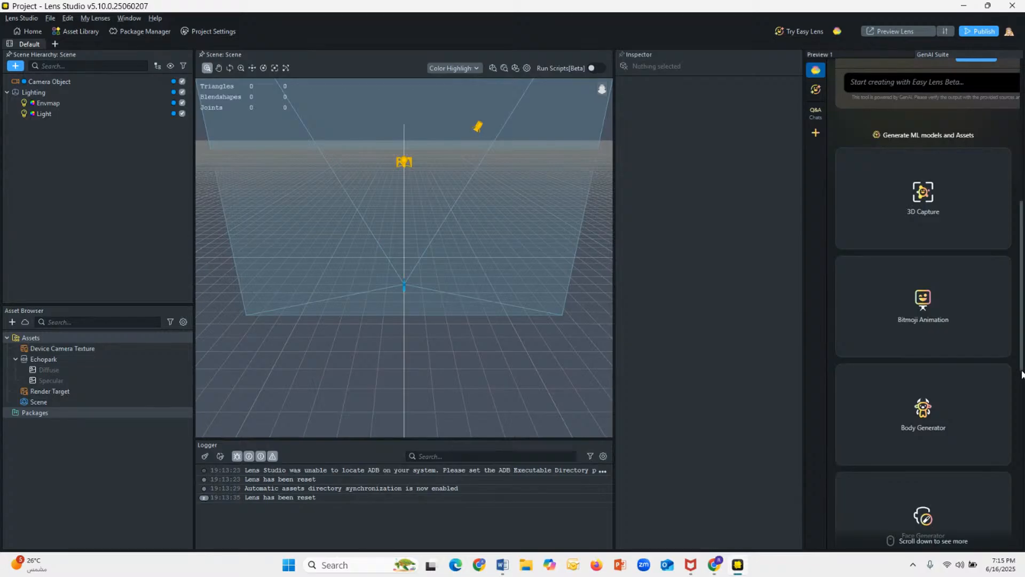
pyautogui.scroll(-1, 1021, 368)
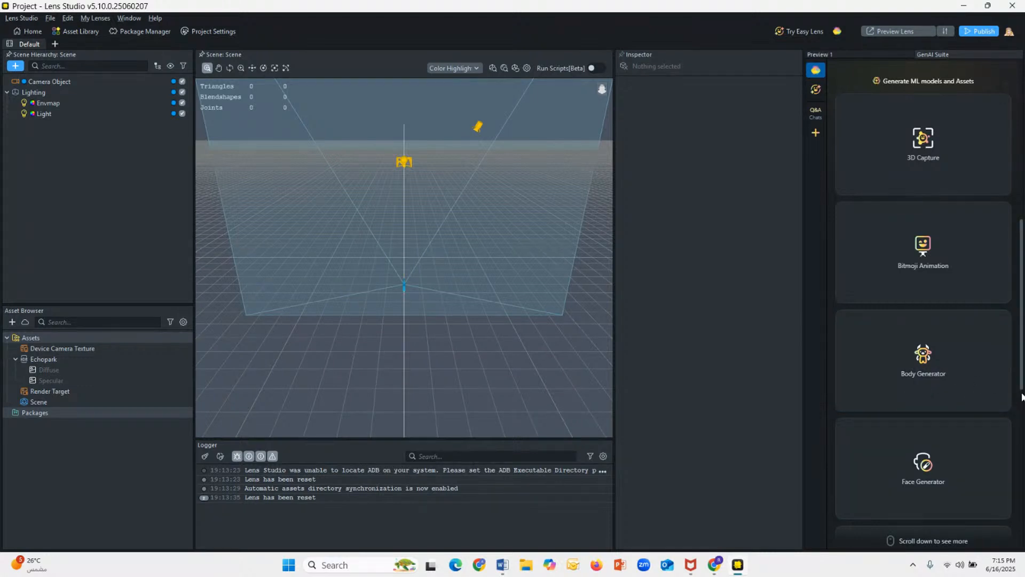
pyautogui.scroll(-2, 1021, 396)
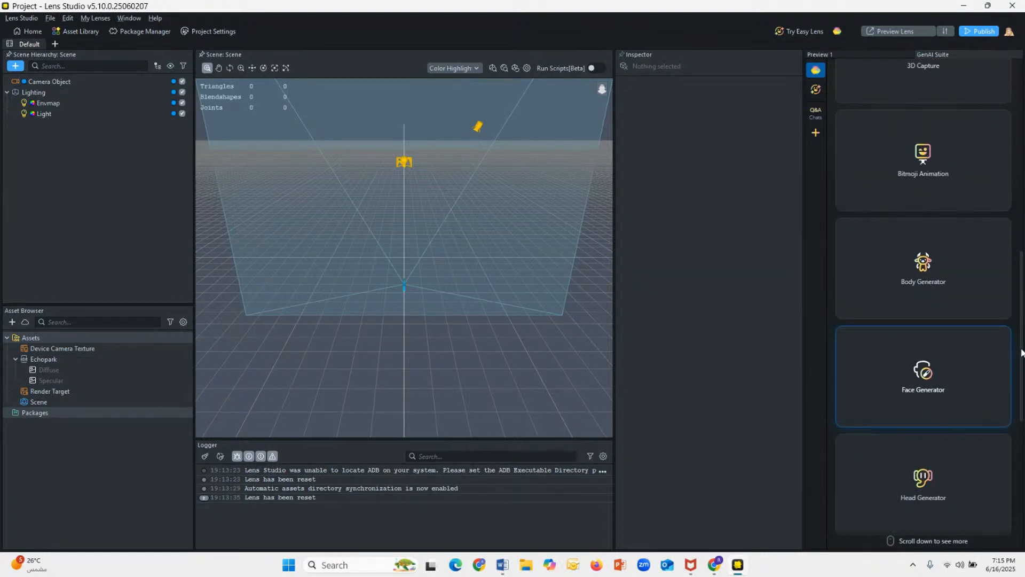
pyautogui.moveTo(1021, 350); pyautogui.dragTo(1022, 375)
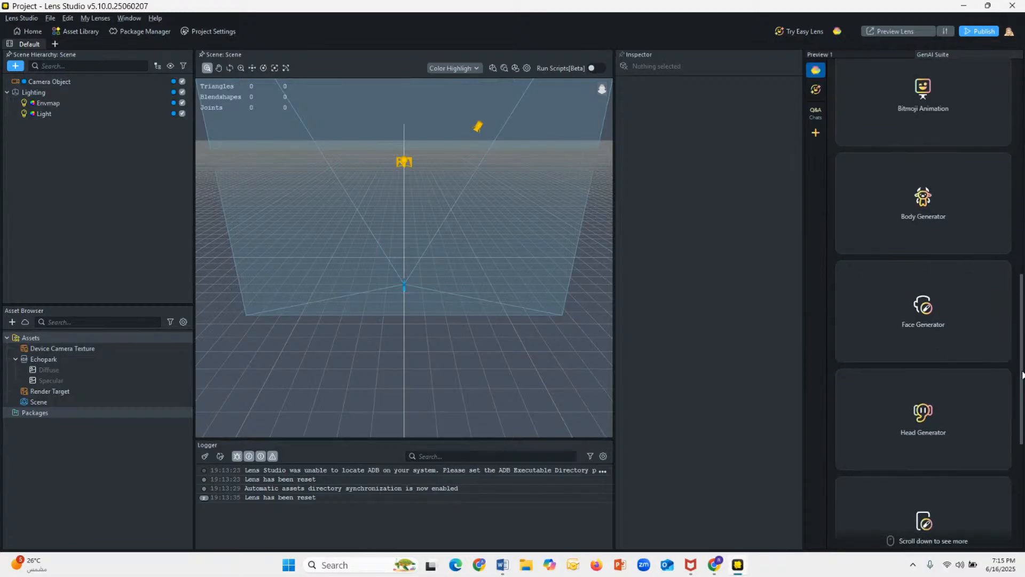
pyautogui.moveTo(1022, 388); pyautogui.dragTo(1023, 490)
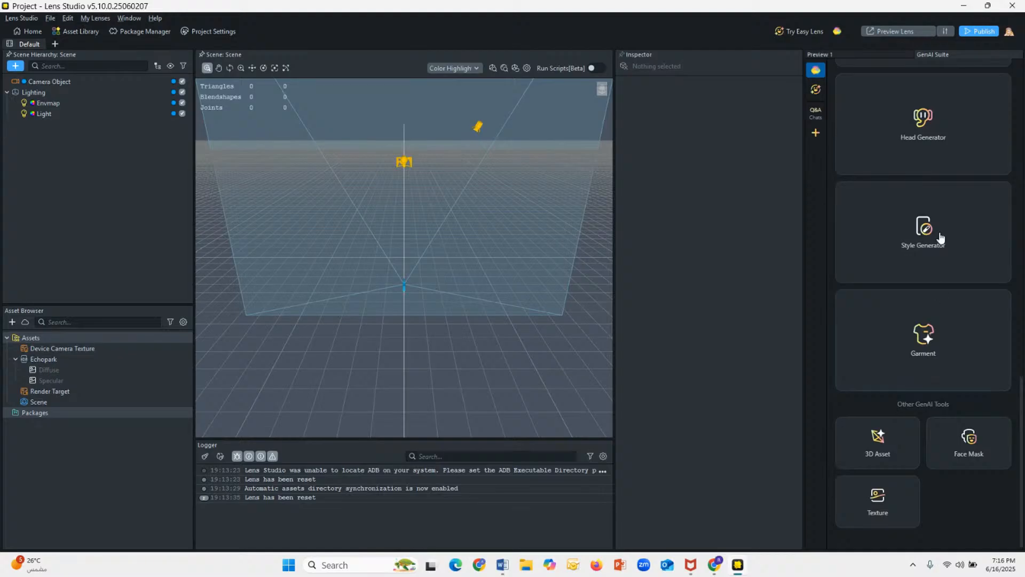
# Step: Add a Face Mask object to the scene and show the lens preview
pyautogui.click(19, 67)
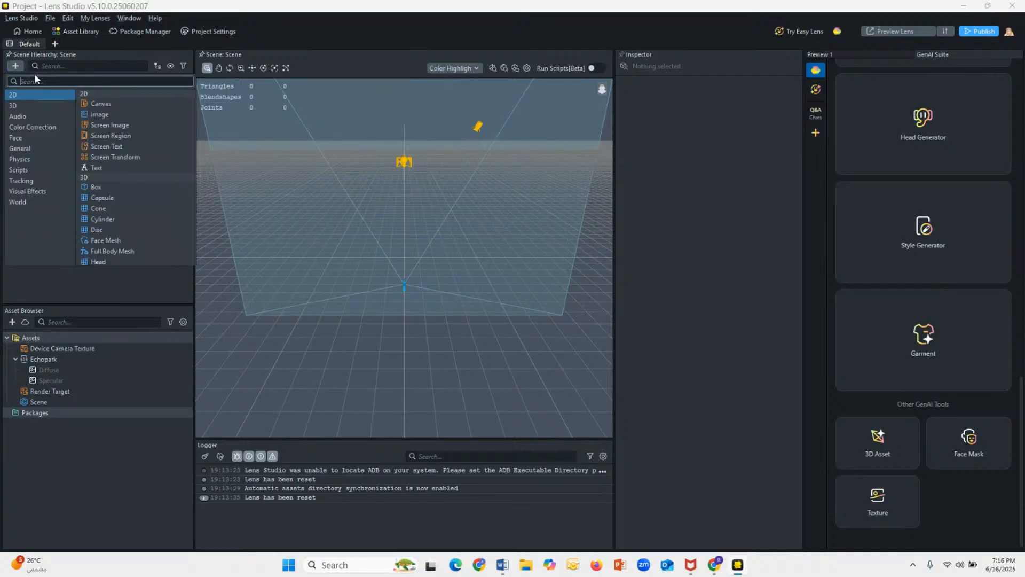
pyautogui.write('Fac')
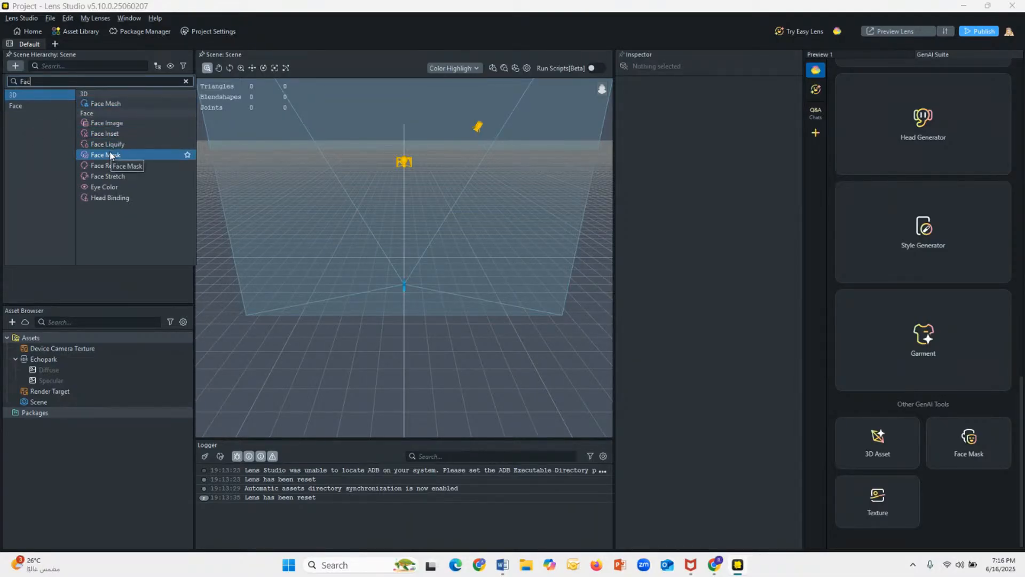
pyautogui.click(110, 156)
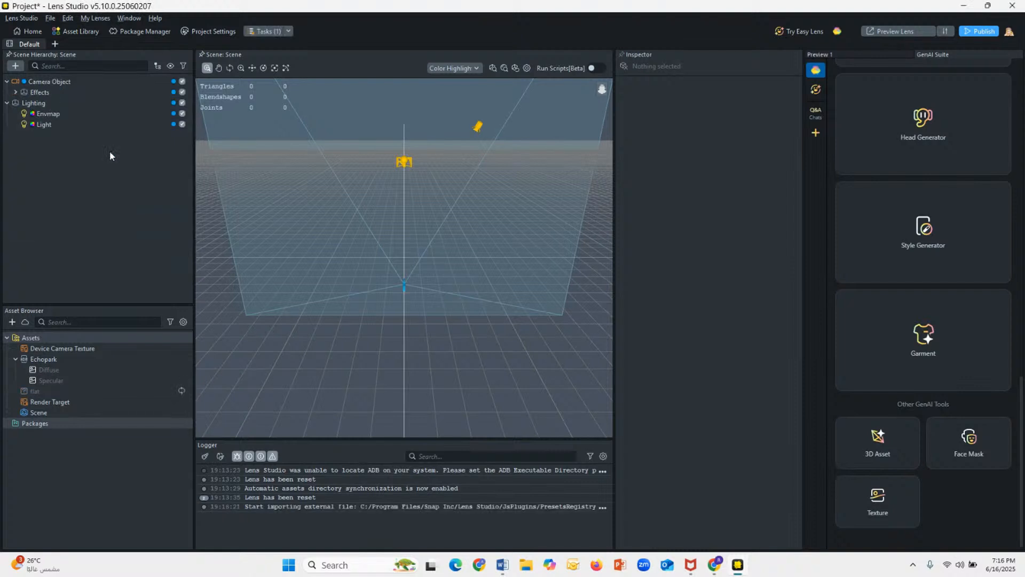
pyautogui.click(820, 57)
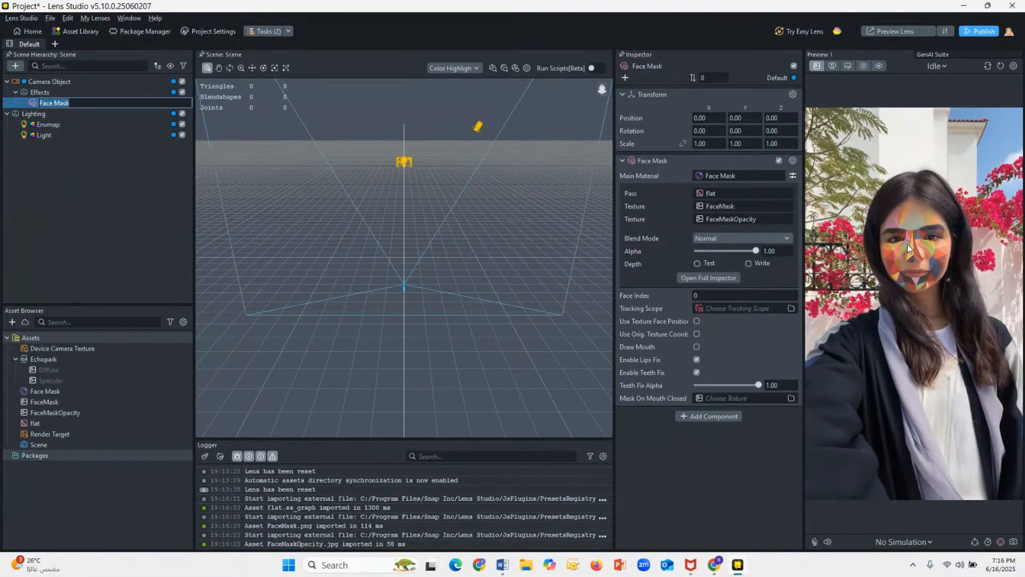
# Step: Generate a face mask texture in the GenAI Suite from the prompt "strawbery mask"
pyautogui.click(943, 56)
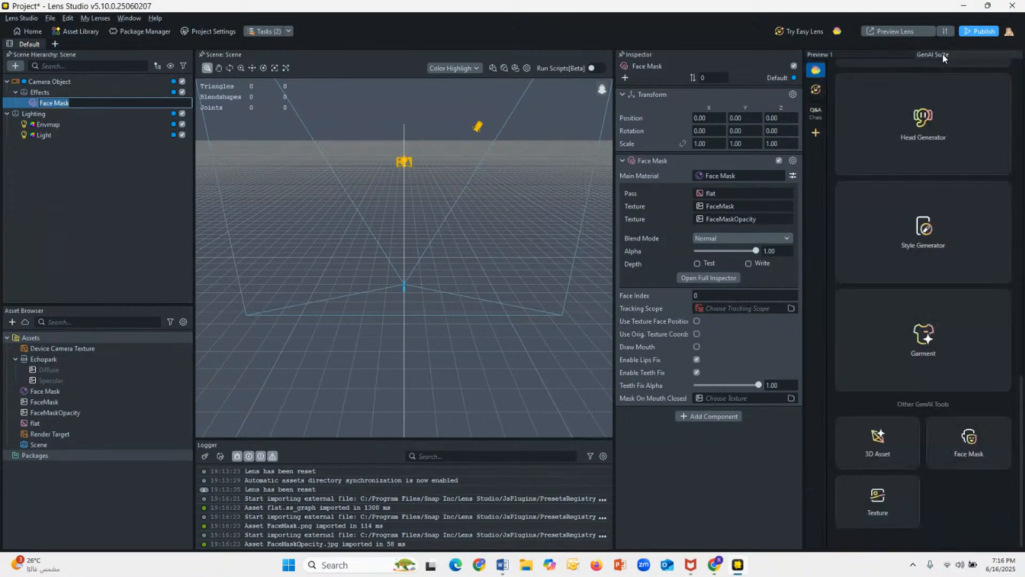
pyautogui.click(987, 445)
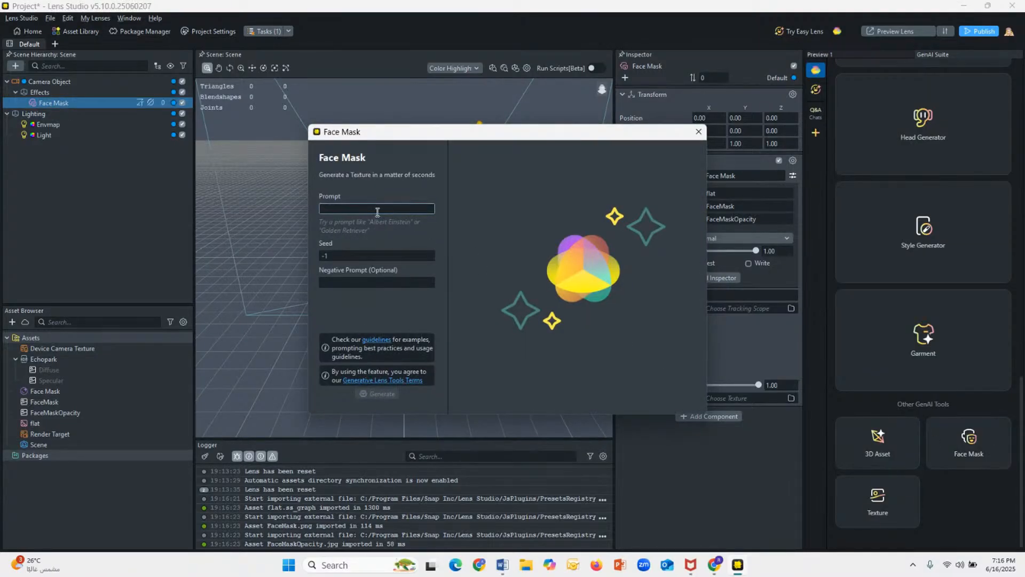
pyautogui.write('strawbery')
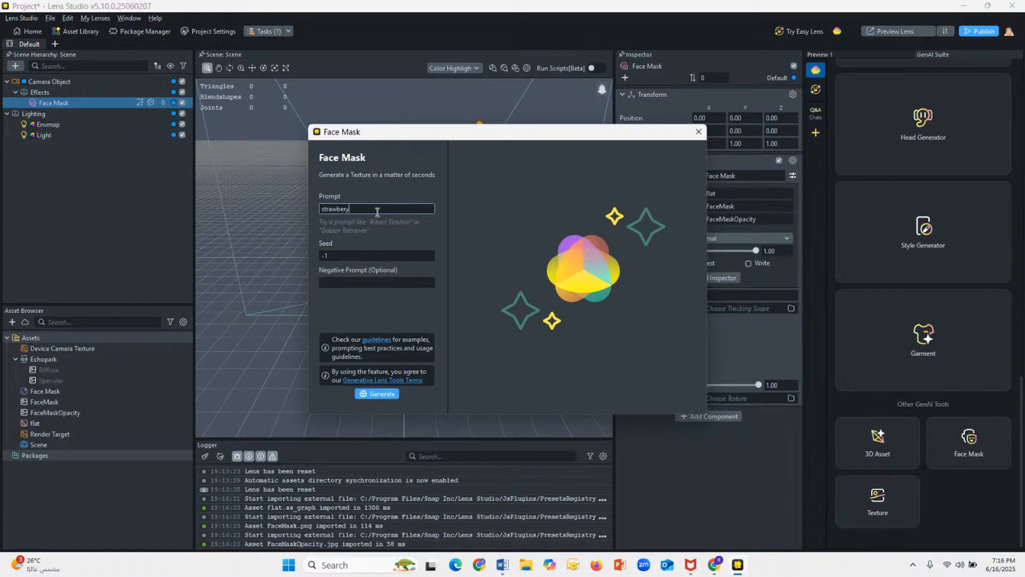
pyautogui.write(' mask')
pyautogui.click(376, 394)
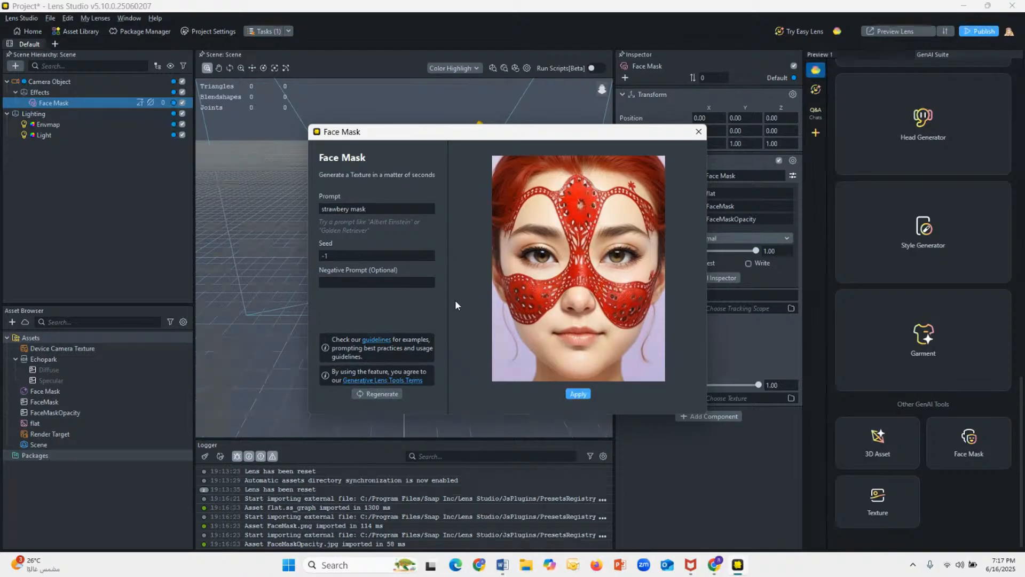
# Step: Regenerate the face mask texture twice and apply the last version to the project
pyautogui.click(382, 393)
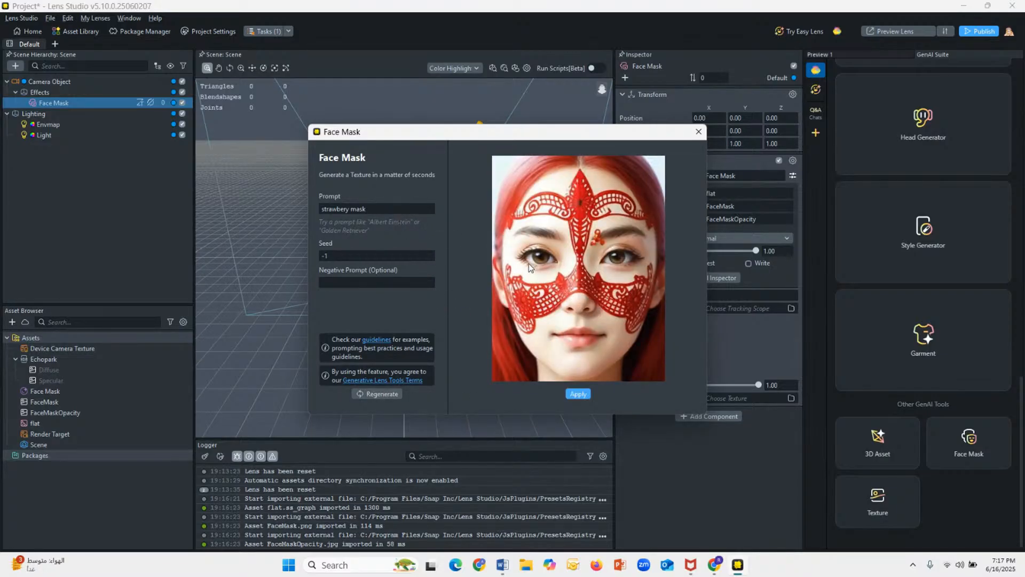
pyautogui.click(397, 395)
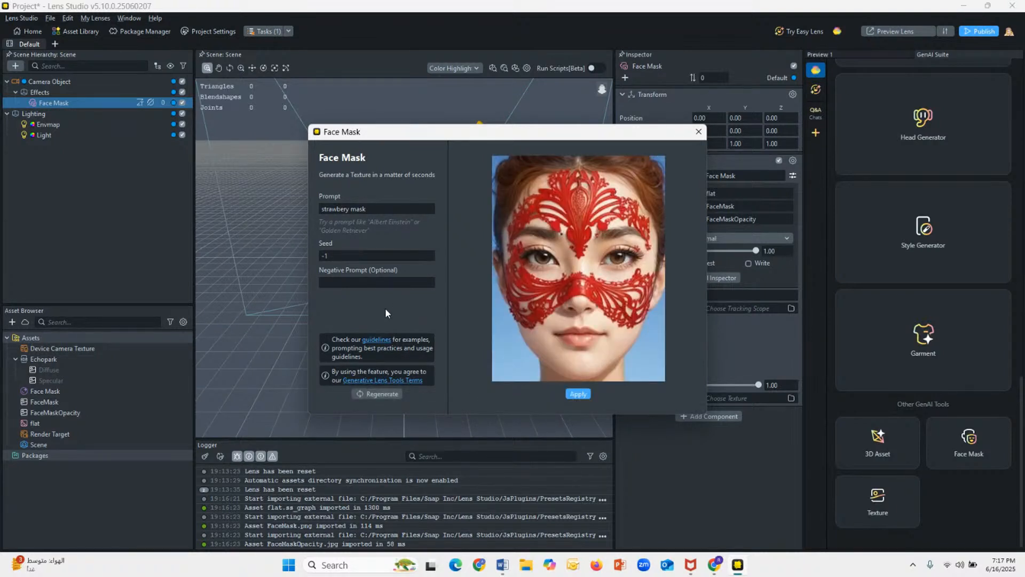
pyautogui.click(578, 394)
# Step: Show the lens preview and assign the strawbery mask texture as the Face Mask's base texture
pyautogui.click(844, 56)
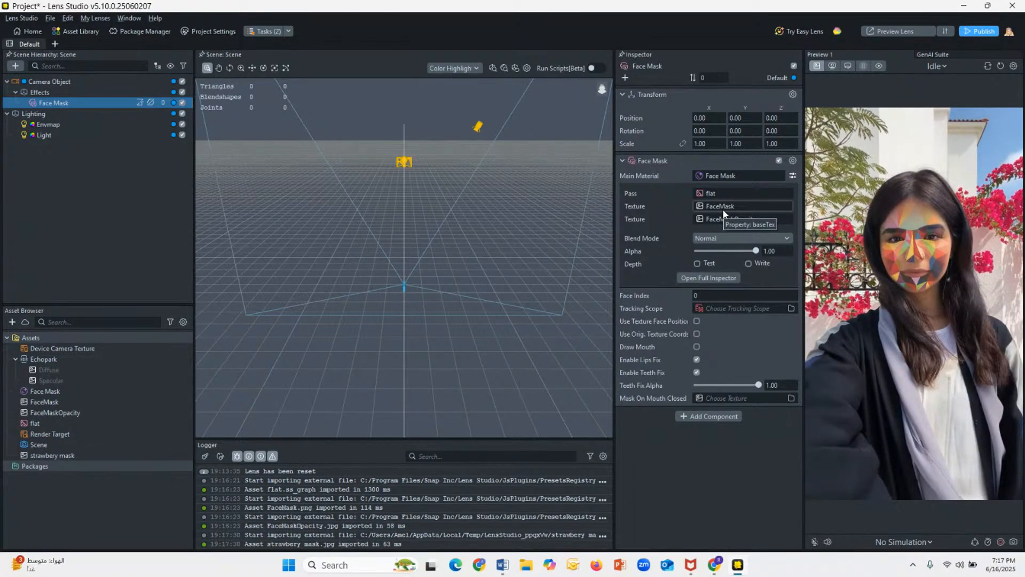
pyautogui.click(723, 211)
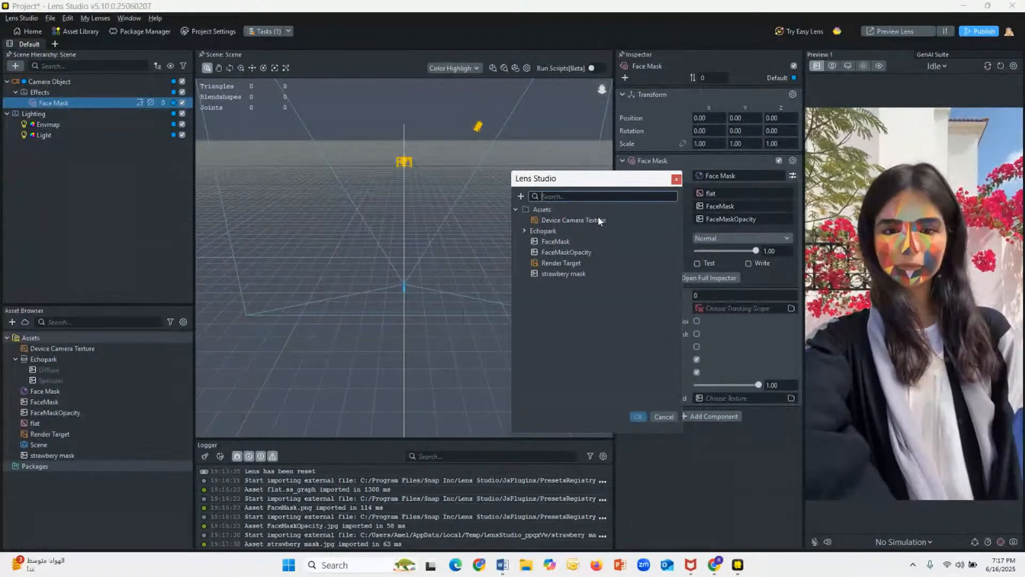
pyautogui.click(566, 276)
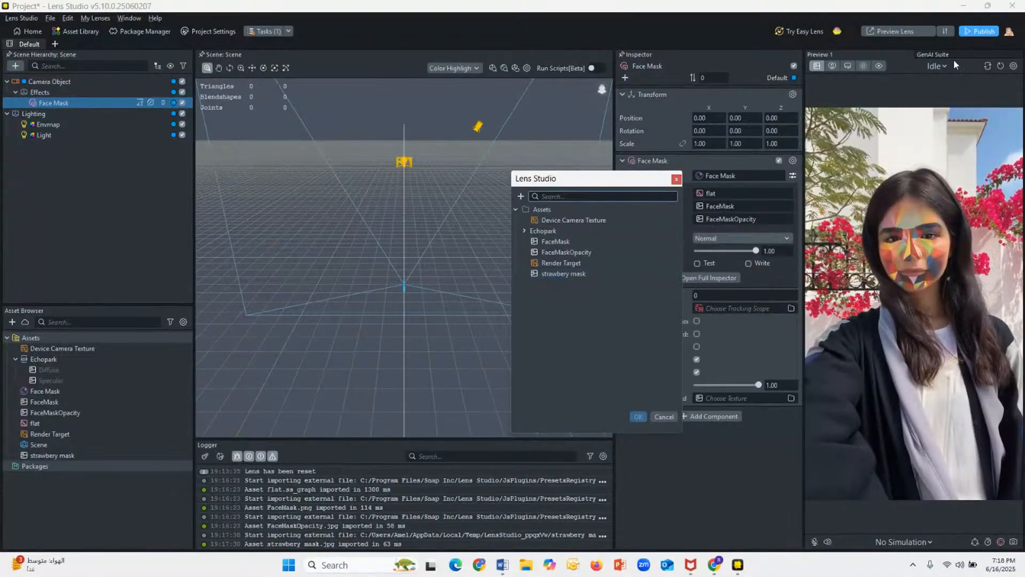
pyautogui.click(573, 273)
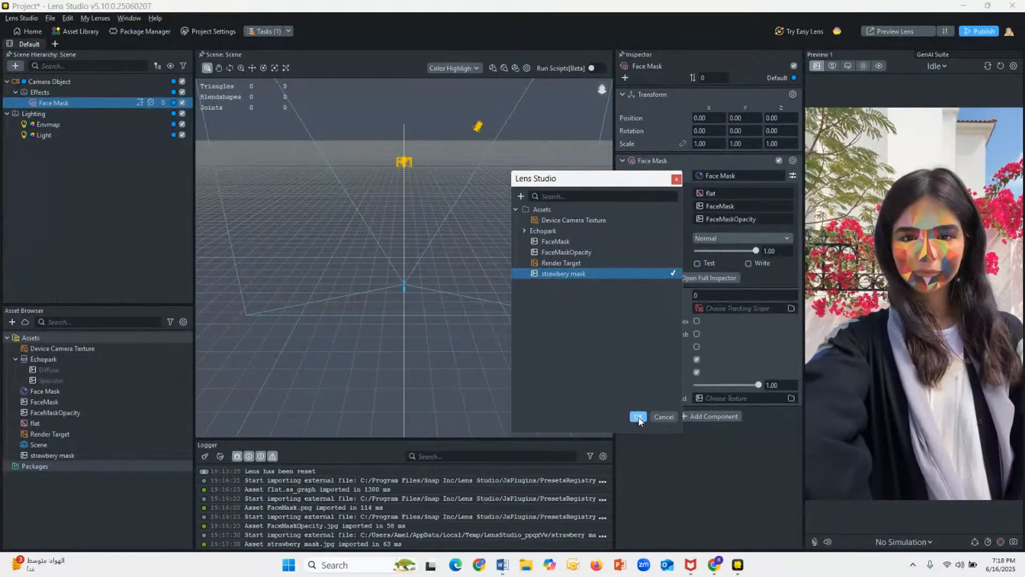
pyautogui.click(638, 417)
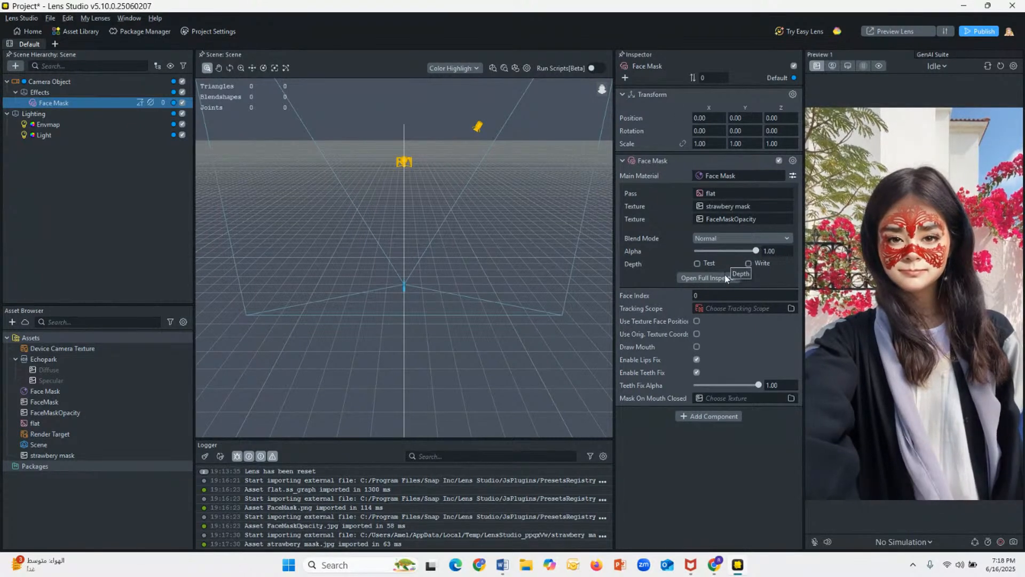
# Step: Try the Color Burn (Slow) and Overlay (Slow) blend modes on the Face Mask, ending with Realistic (Slow)
pyautogui.click(721, 238)
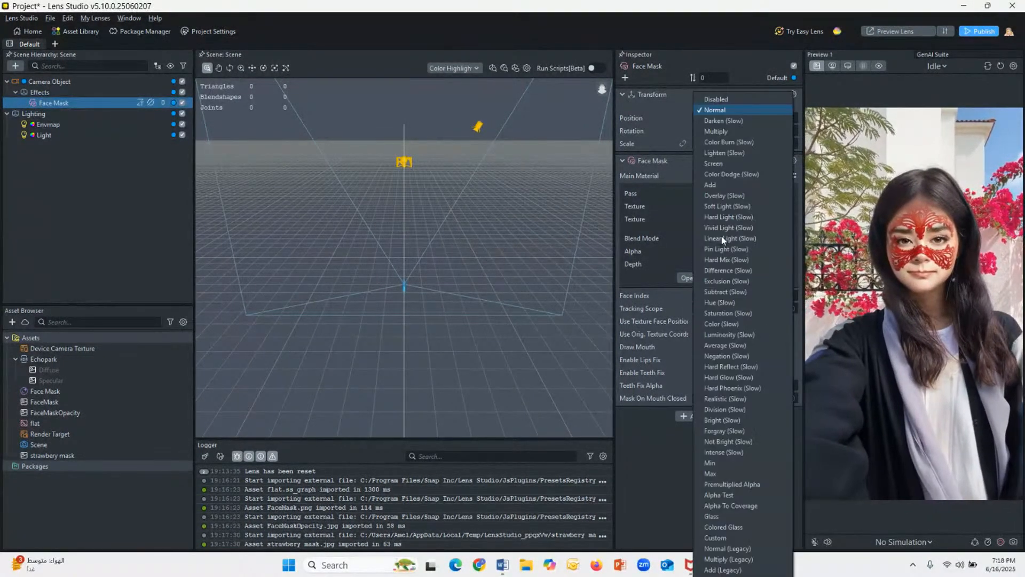
pyautogui.click(729, 141)
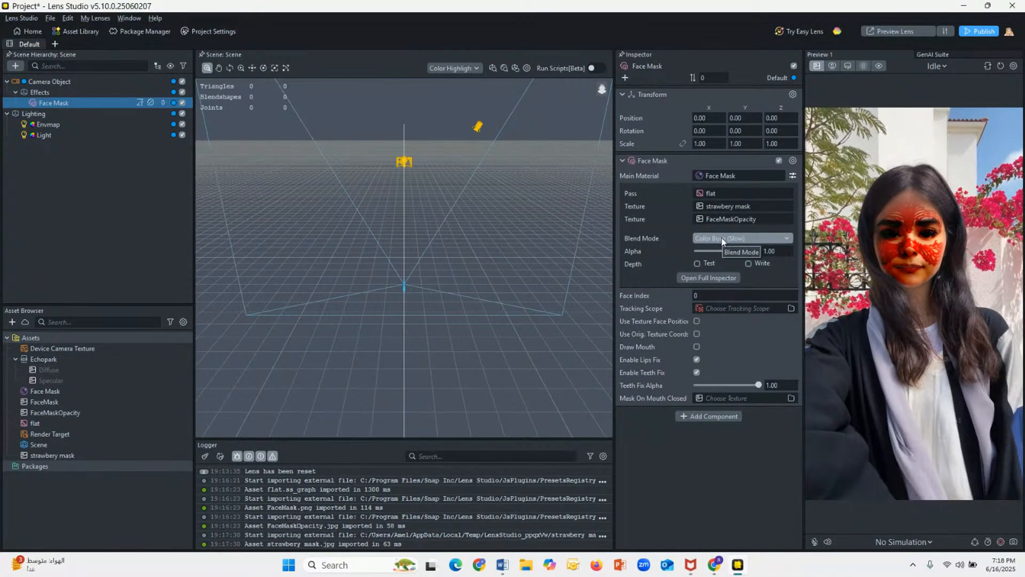
pyautogui.click(721, 238)
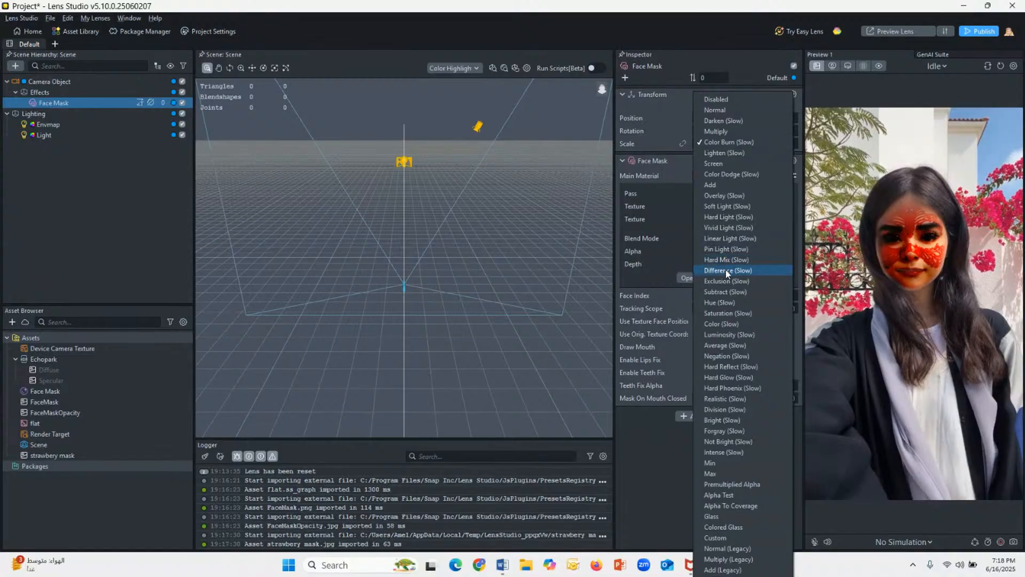
pyautogui.click(727, 197)
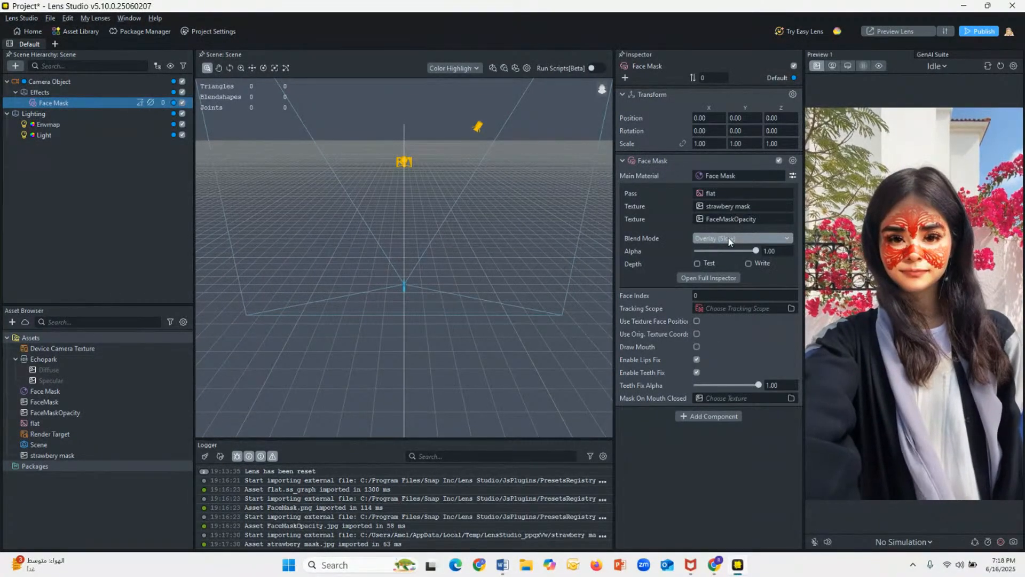
pyautogui.click(730, 240)
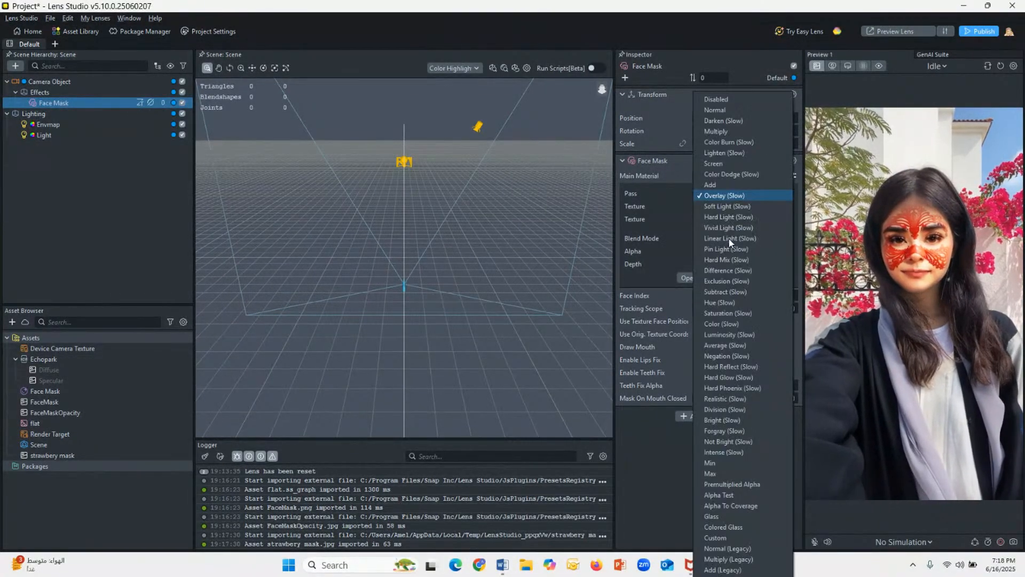
pyautogui.click(725, 399)
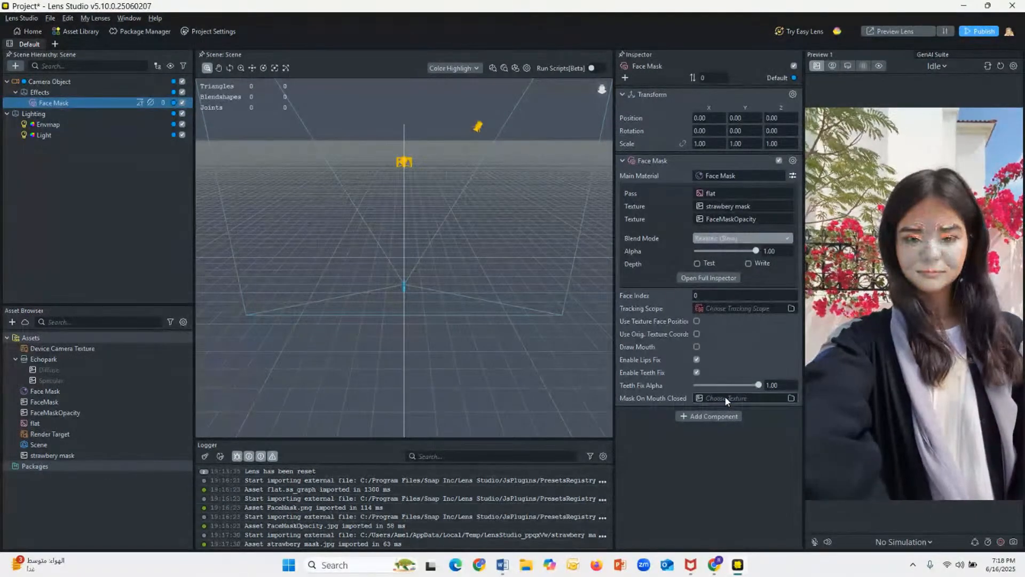
# Step: Try the Darken (Slow) and Disabled blend modes on the Face Mask, ending with Normal
pyautogui.click(727, 235)
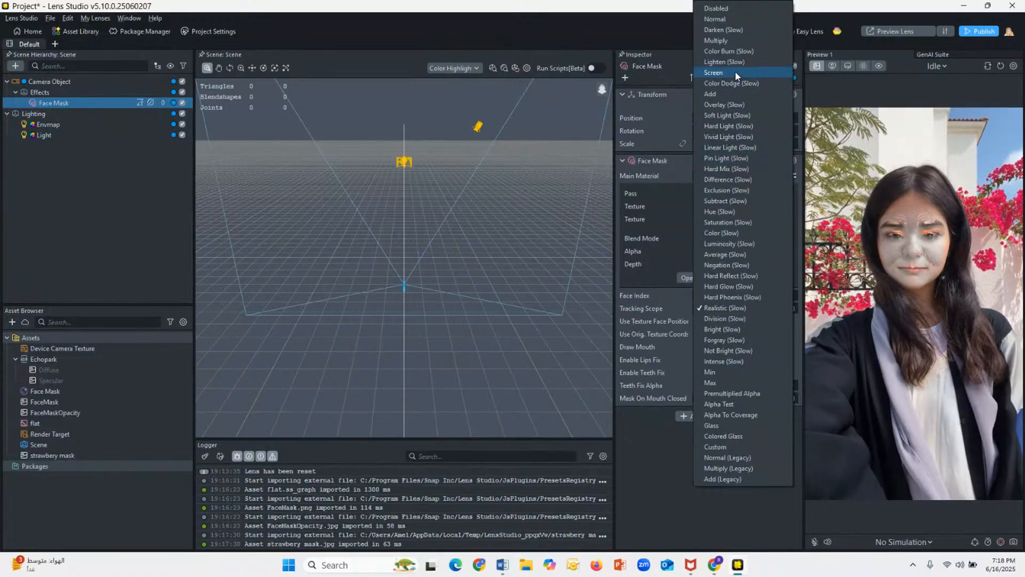
pyautogui.click(719, 29)
pyautogui.click(737, 241)
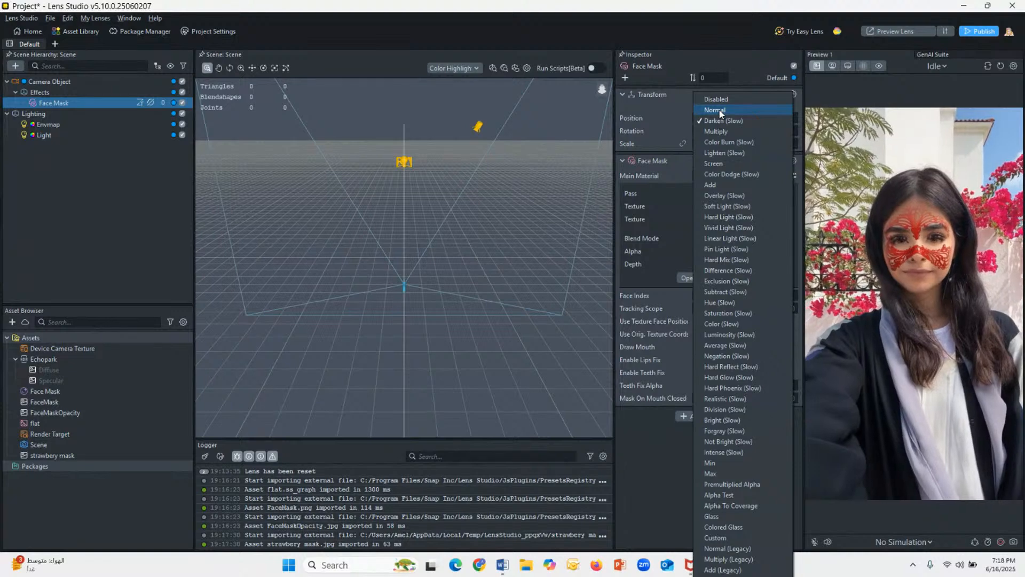
pyautogui.click(709, 99)
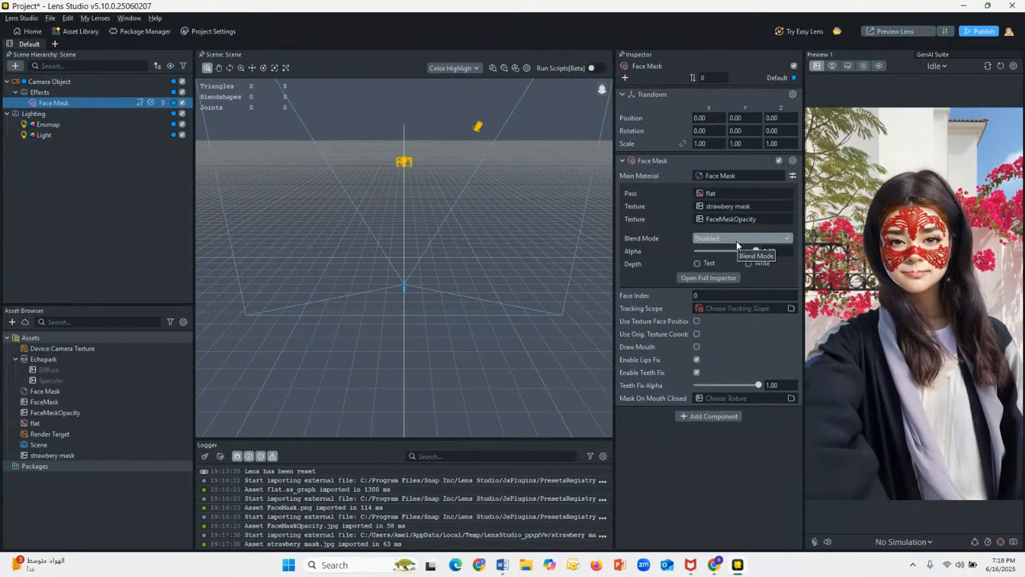
pyautogui.click(736, 241)
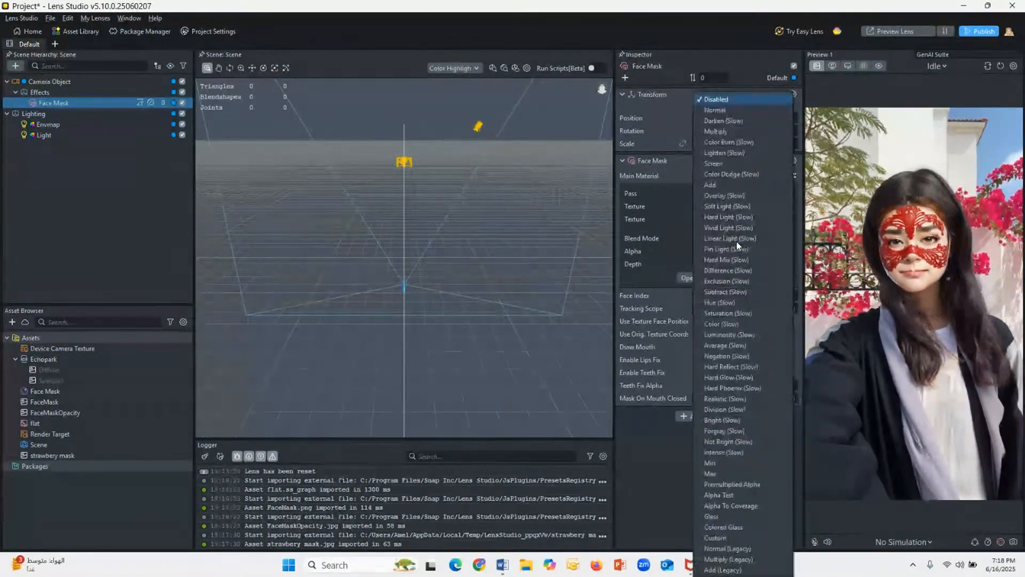
pyautogui.click(715, 110)
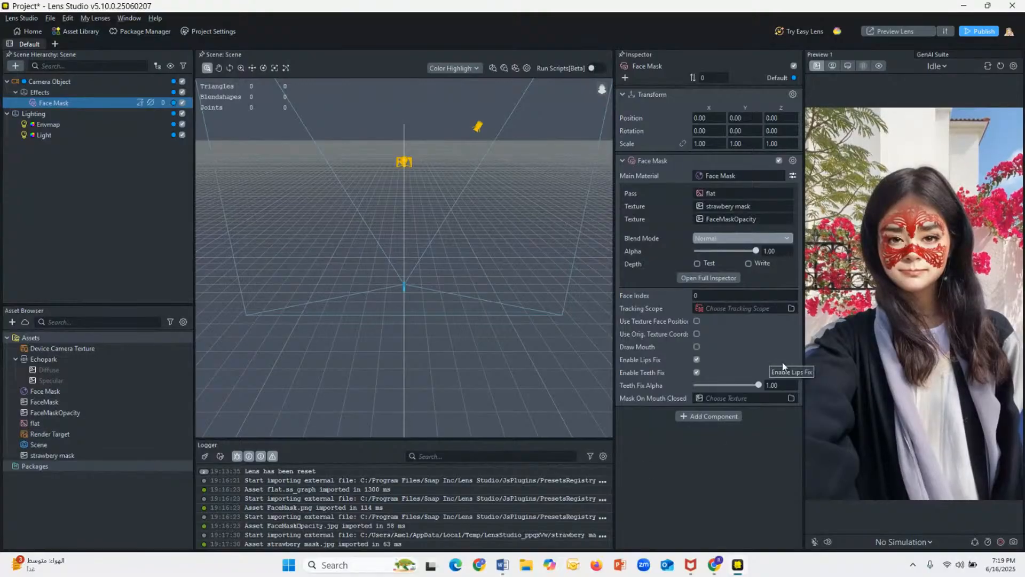
# Step: Generate a Hoodie garment in the GenAI Suite from the prompt "strawberry t-shirt"
pyautogui.click(932, 55)
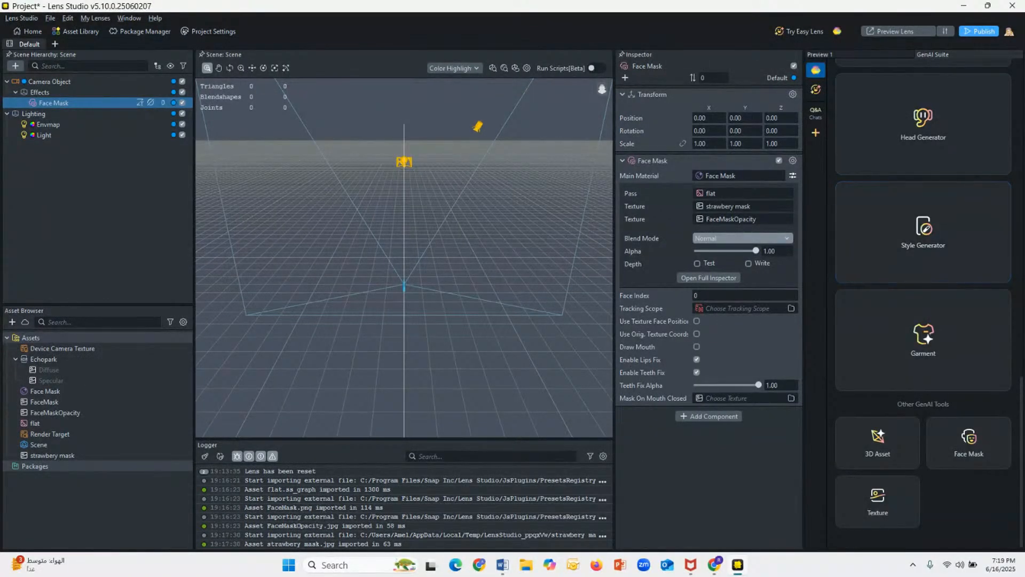
pyautogui.click(923, 337)
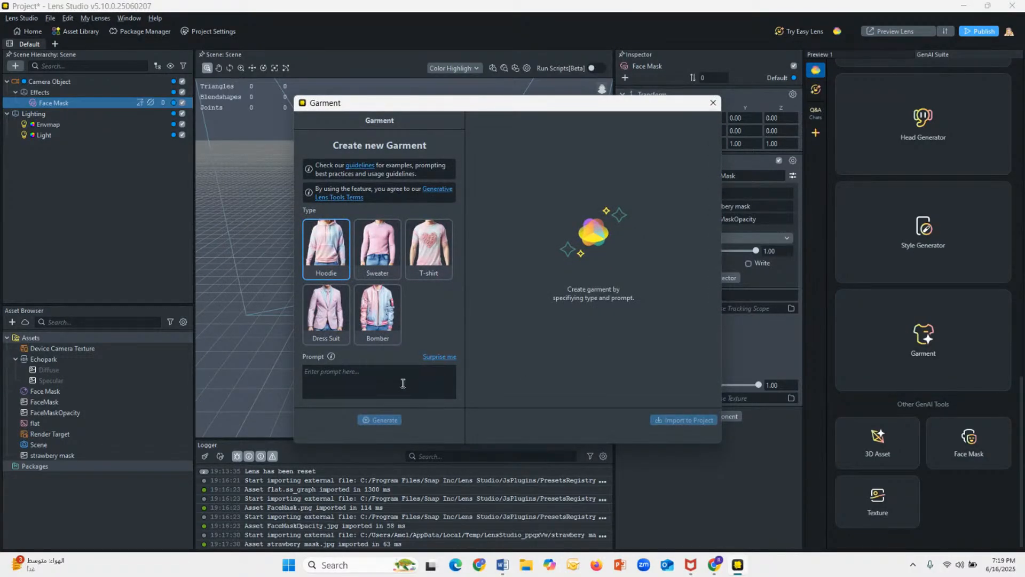
pyautogui.click(403, 383)
pyautogui.write('strawberry t-shirt')
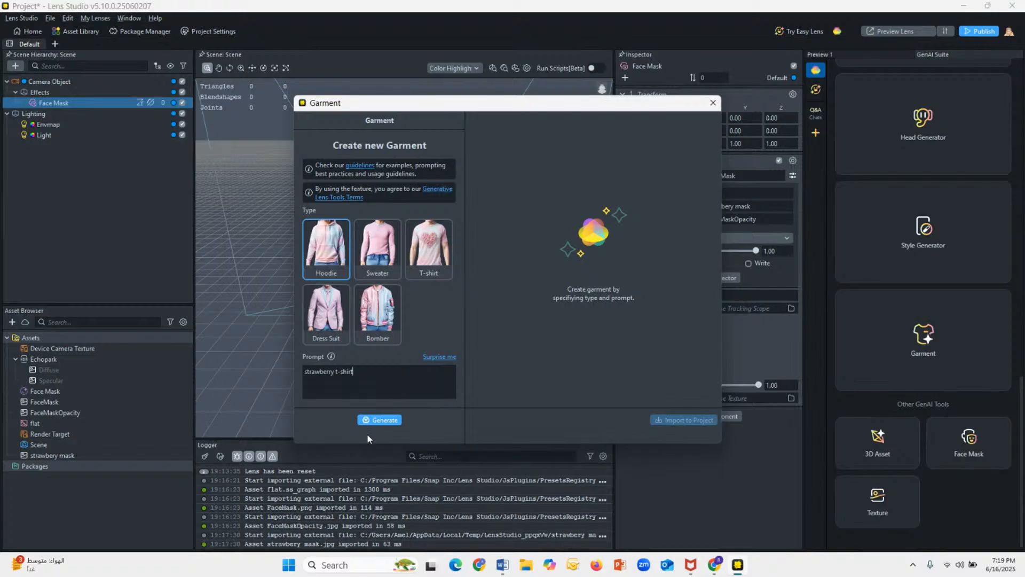
pyautogui.click(376, 420)
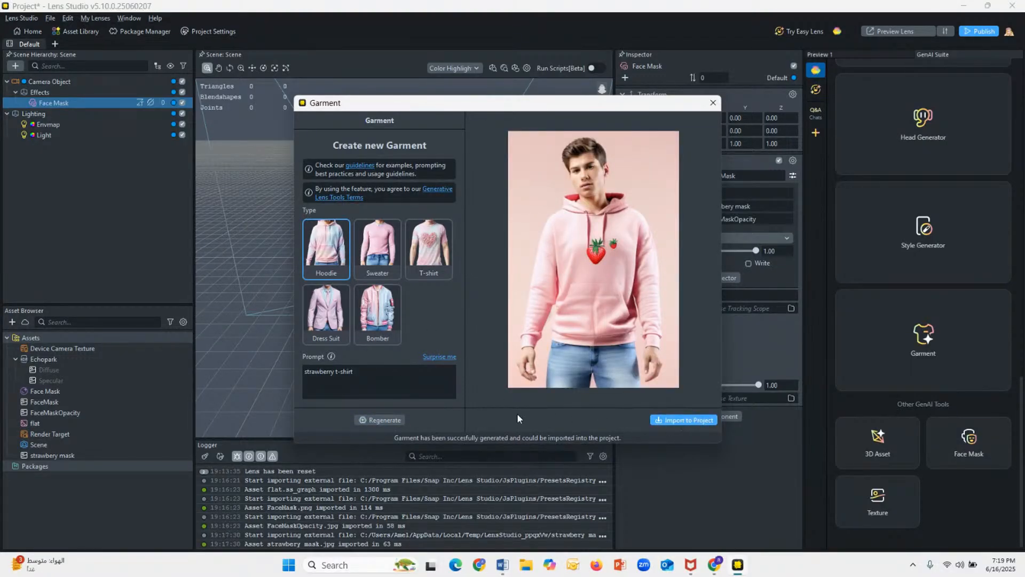
# Step: Import the generated strawberry garment into the project and show it in the lens preview
pyautogui.click(688, 420)
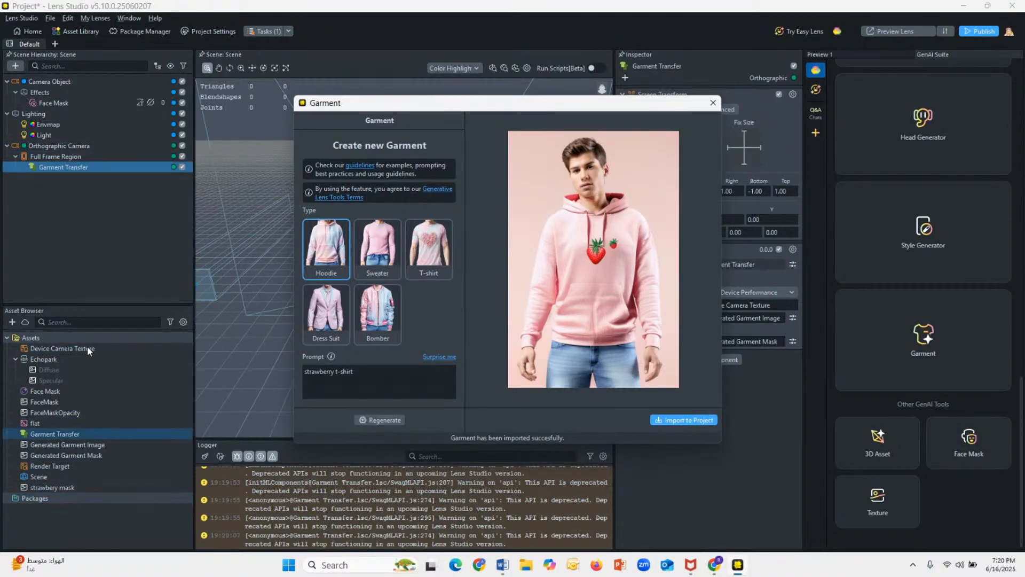
pyautogui.click(713, 103)
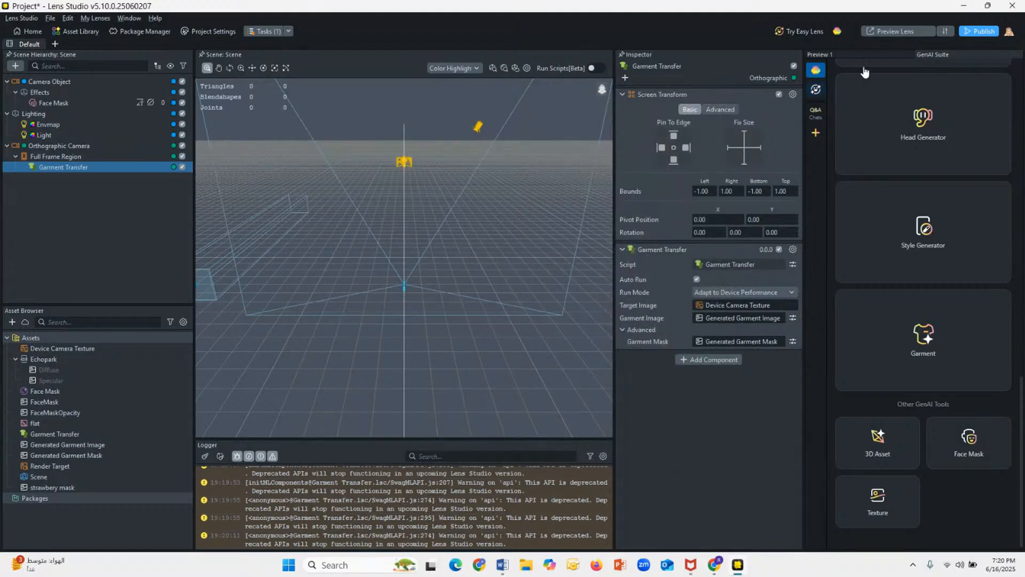
pyautogui.click(847, 52)
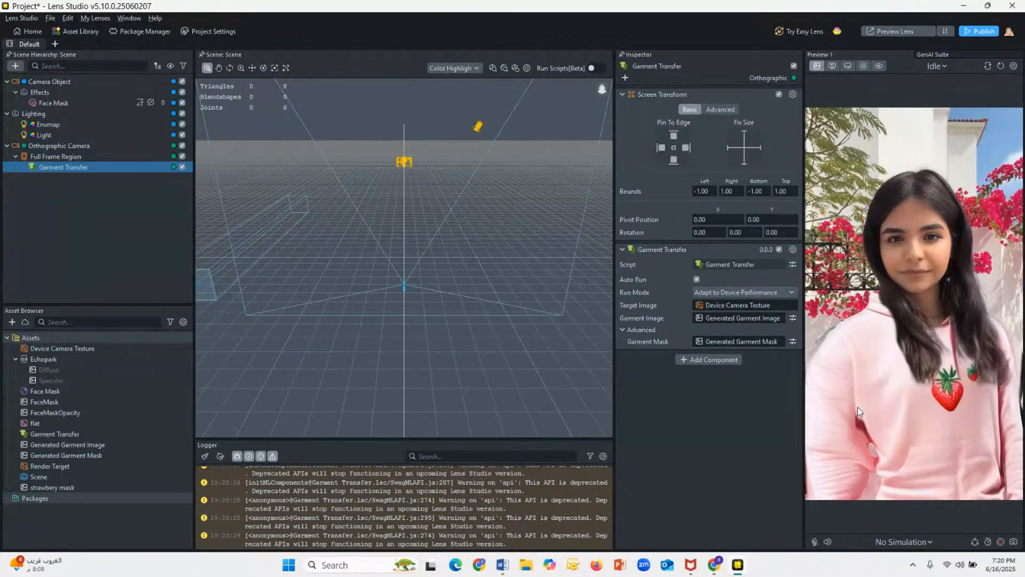
pyautogui.click(727, 317)
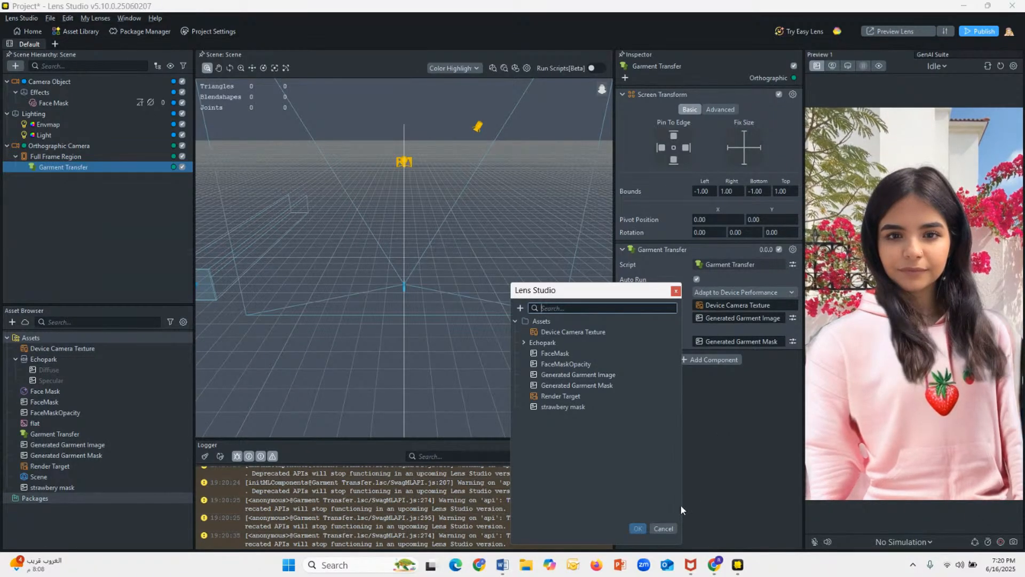
pyautogui.click(676, 292)
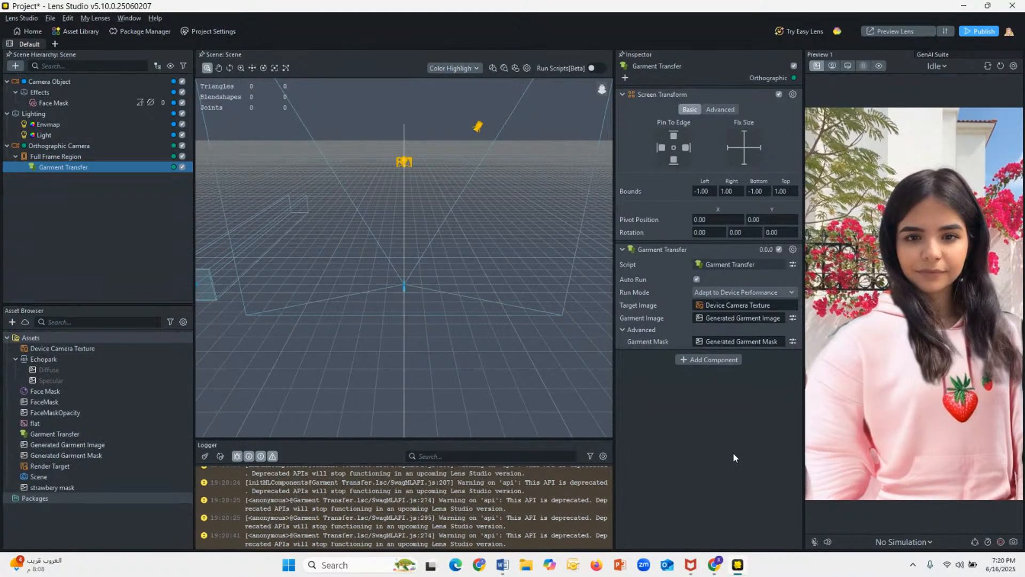
# Step: Open a new Lens Studio window with an empty project, postponing the version update and dismissing the Home screen
pyautogui.rightClick(738, 564)
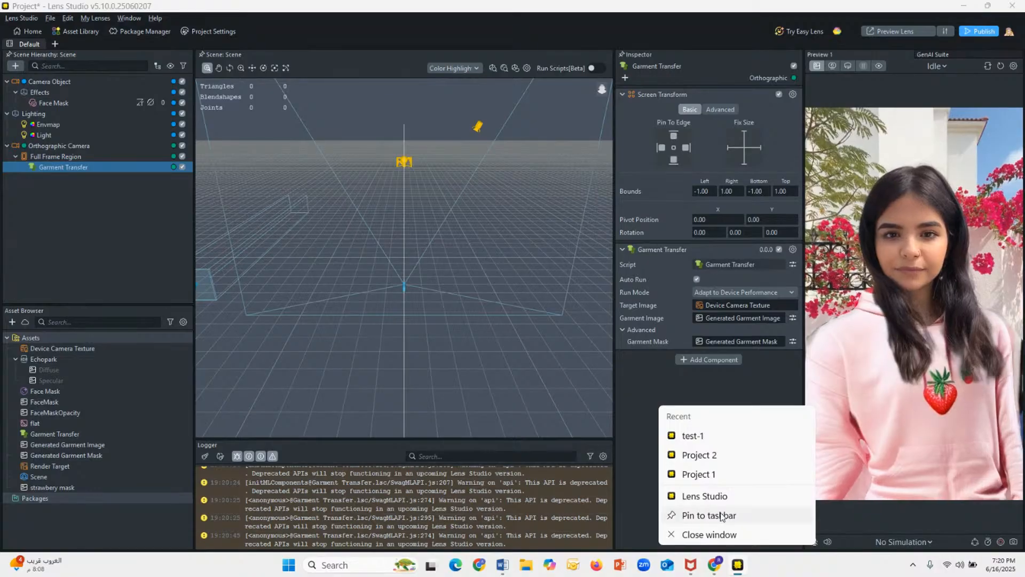
pyautogui.click(705, 495)
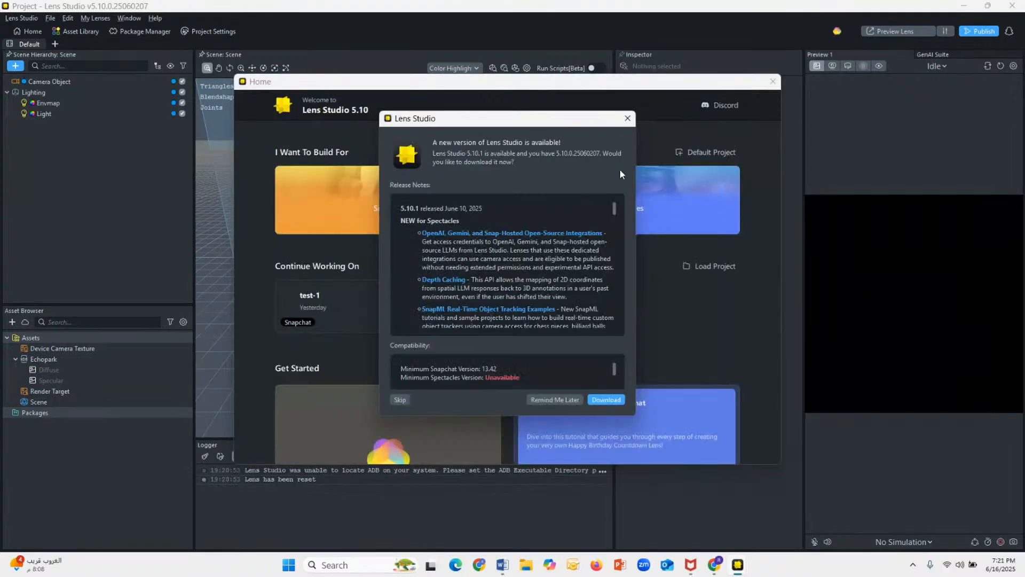
pyautogui.click(559, 399)
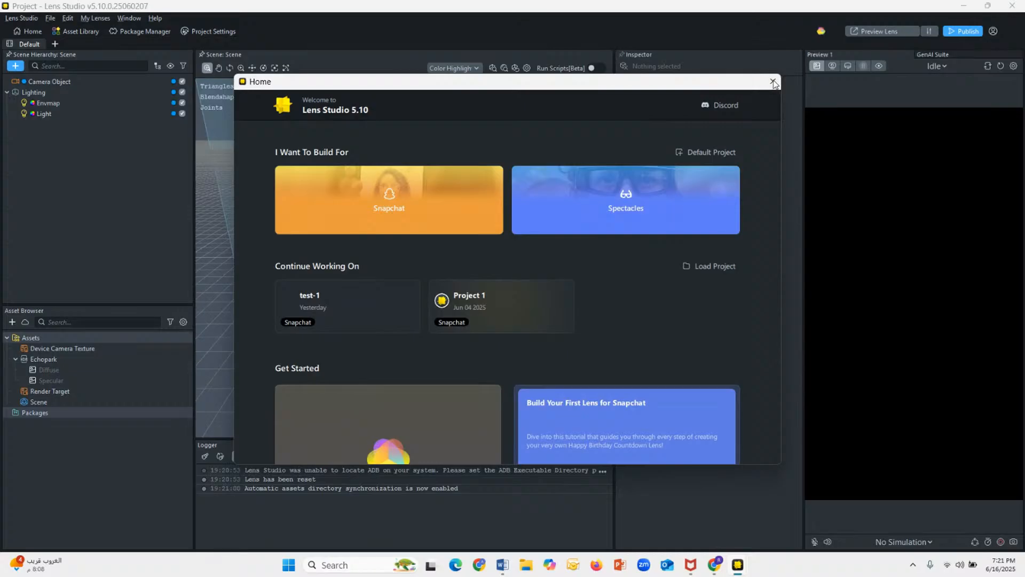
pyautogui.click(774, 82)
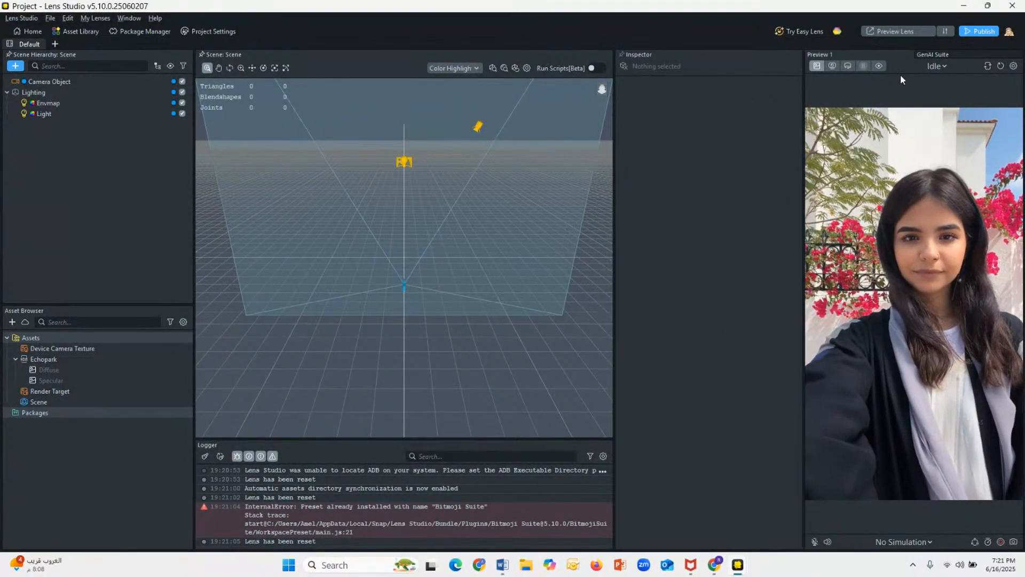
# Step: Generate a texture in the GenAI Suite from the prompt "makkah image"
pyautogui.click(932, 54)
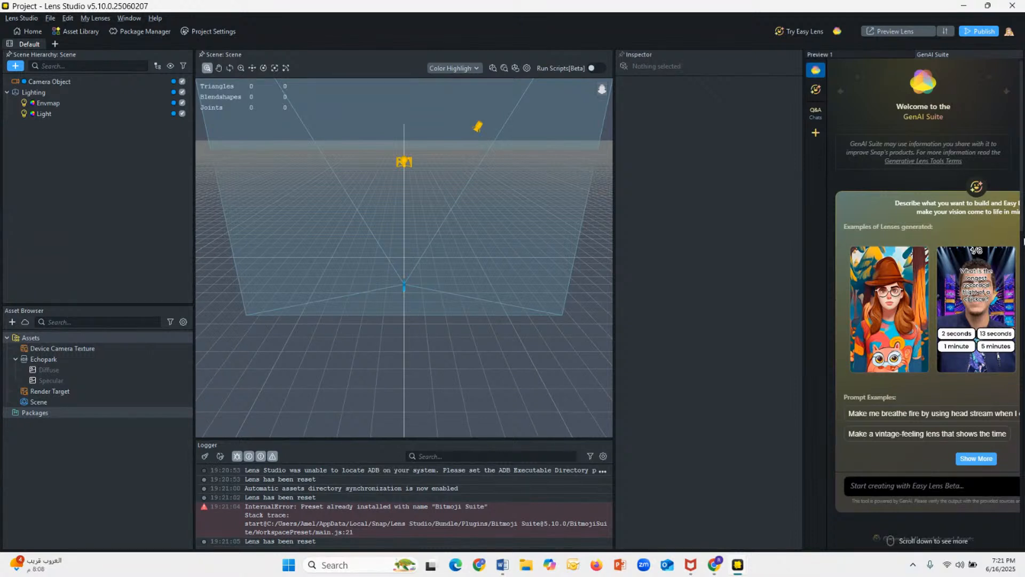
pyautogui.click(1021, 255)
pyautogui.moveTo(1021, 252); pyautogui.dragTo(1023, 464)
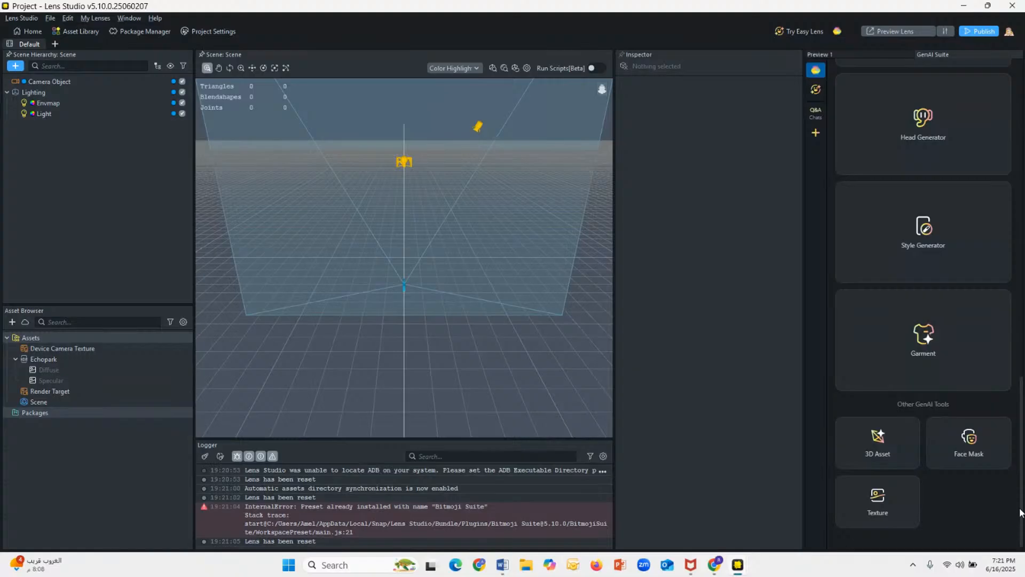
pyautogui.click(890, 511)
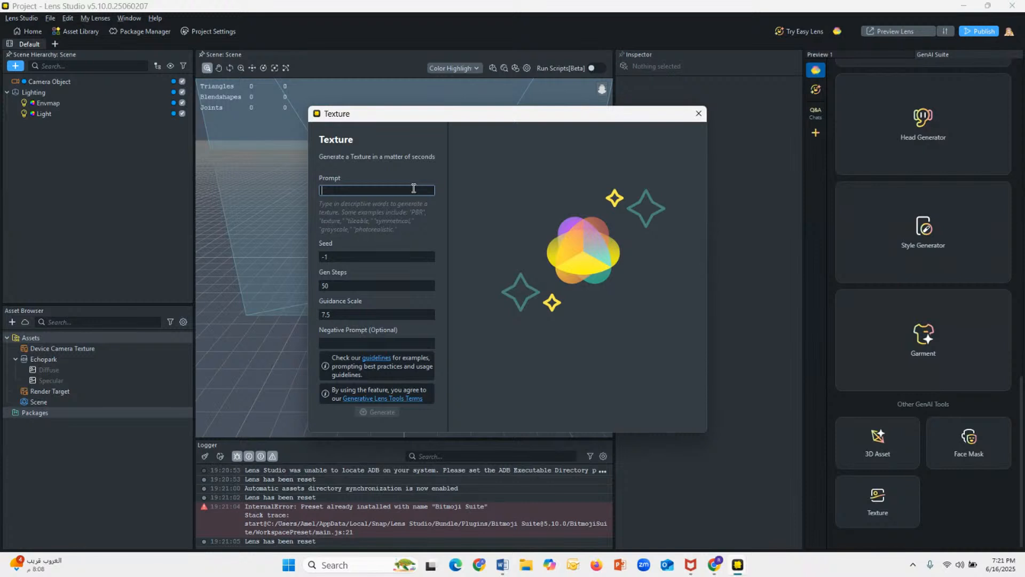
pyautogui.write('makkah i')
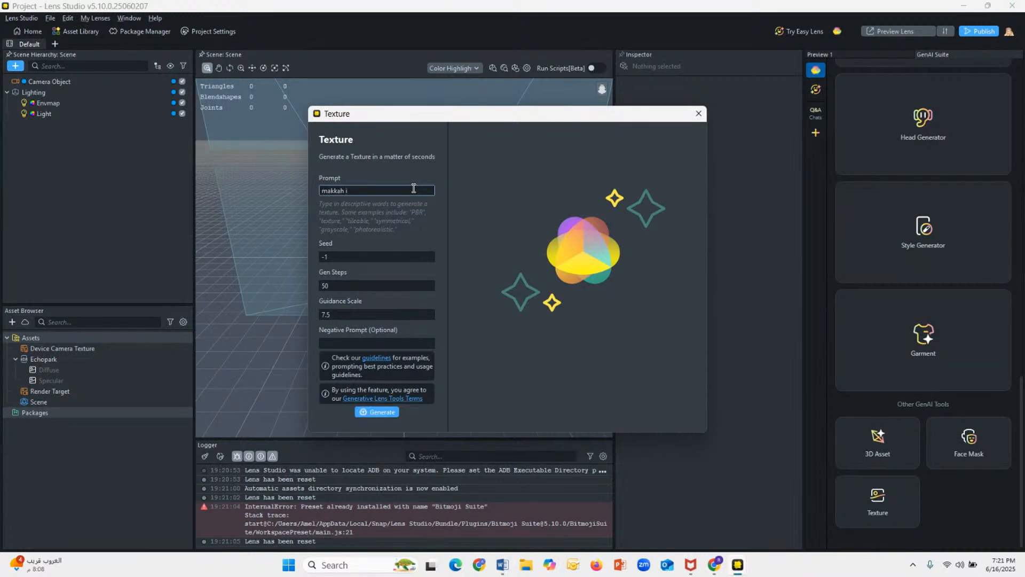
pyautogui.write('mage')
pyautogui.click(379, 414)
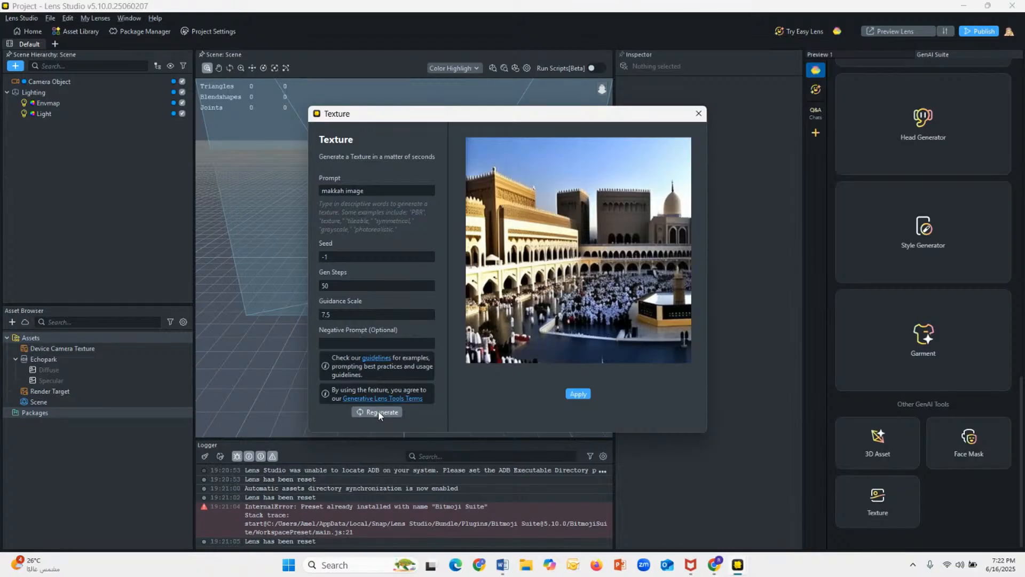
# Step: Regenerate the makkah image texture twice, apply the last version to the project and show the lens preview
pyautogui.click(378, 411)
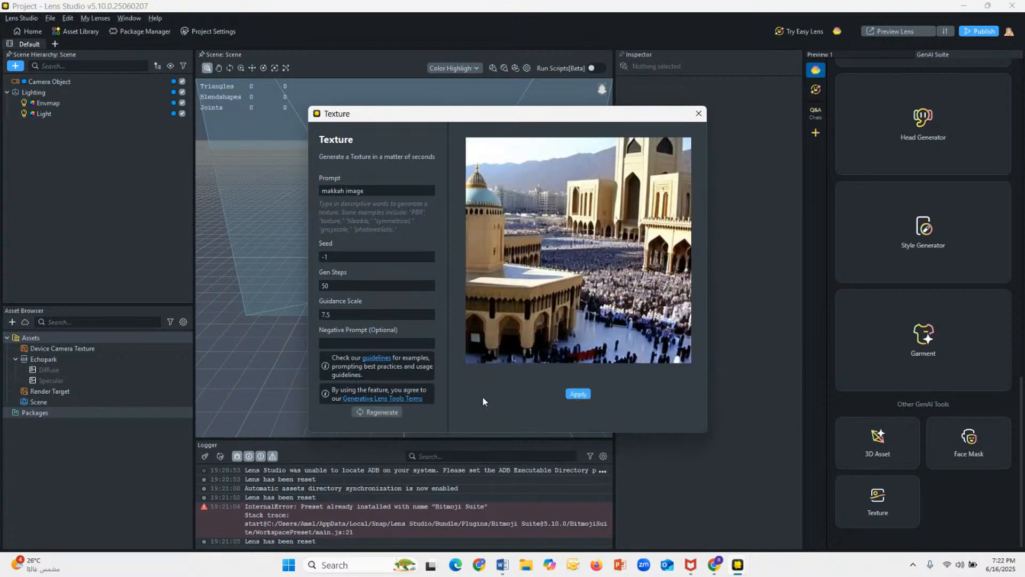
pyautogui.click(390, 412)
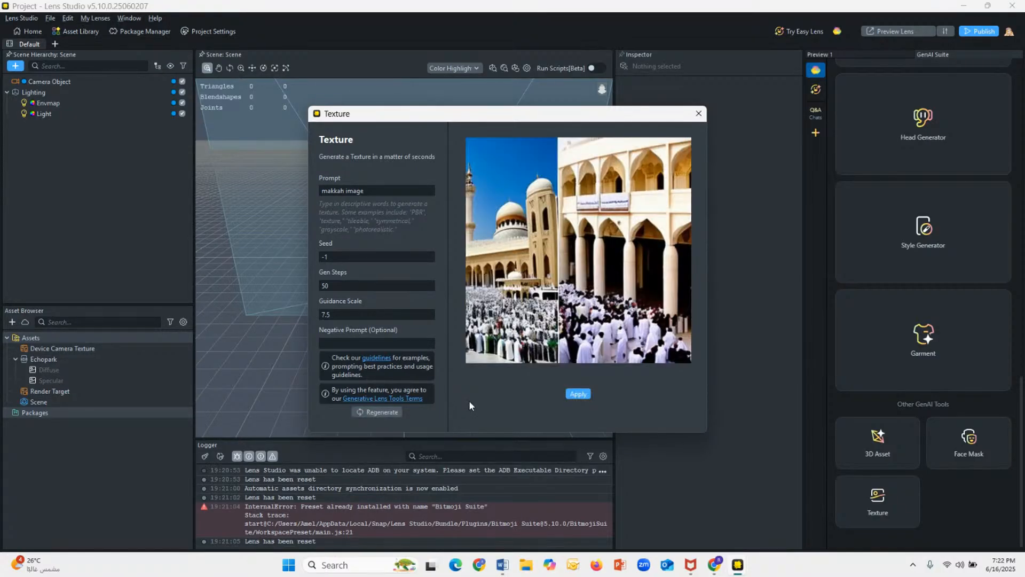
pyautogui.click(575, 394)
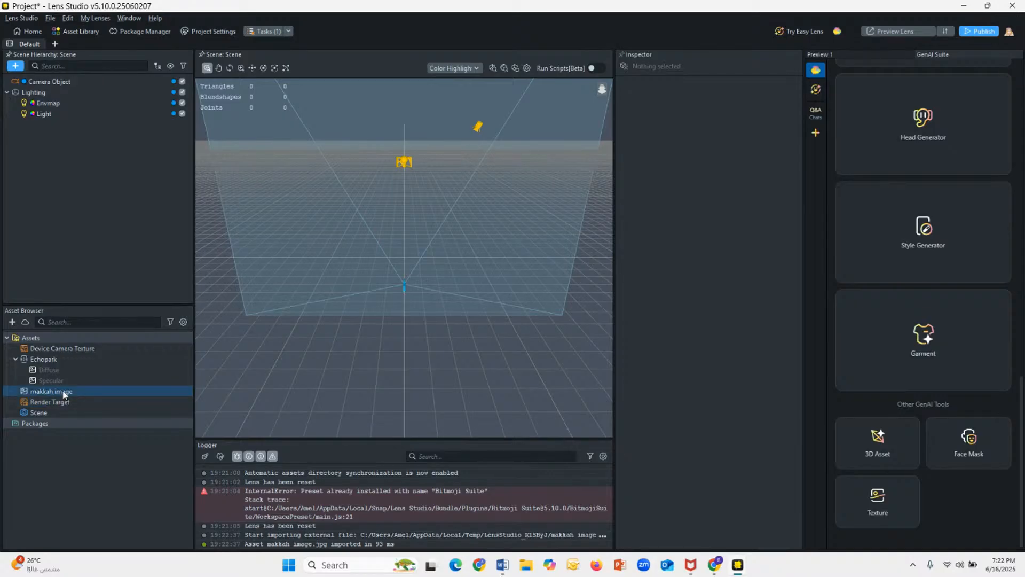
pyautogui.click(832, 55)
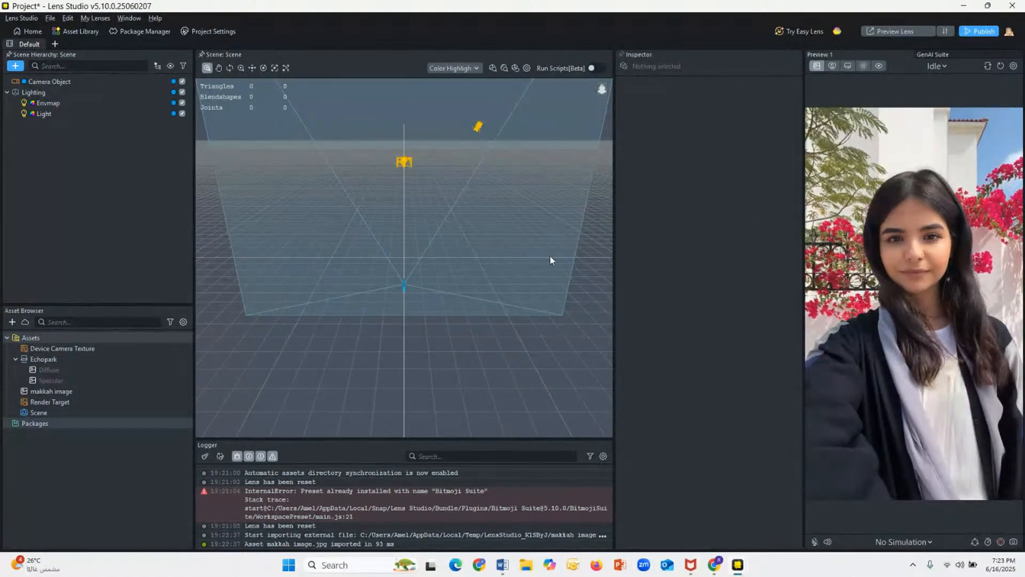
# Step: Add a Segmentation Texture to the project's assets
pyautogui.click(11, 322)
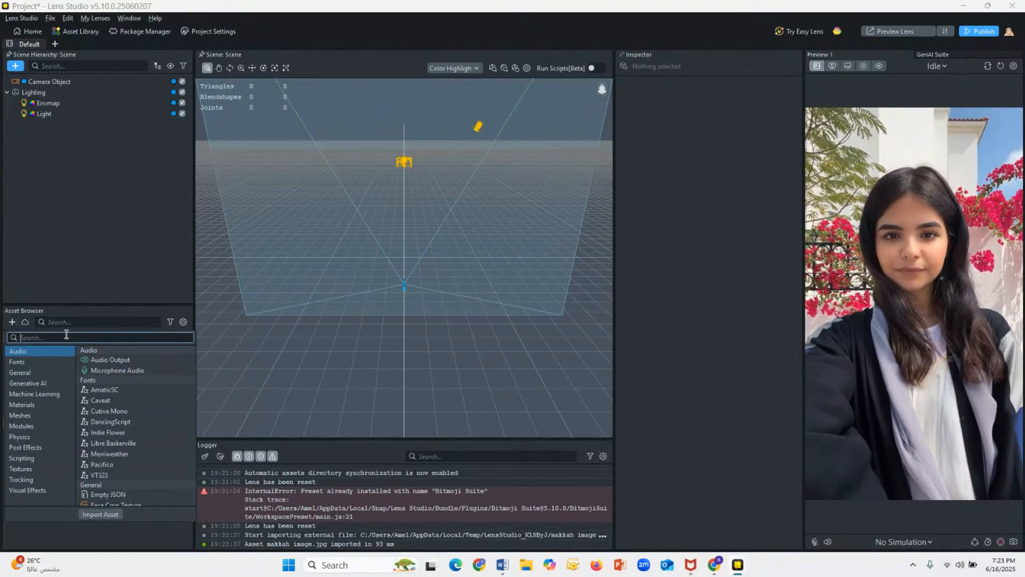
pyautogui.write('s')
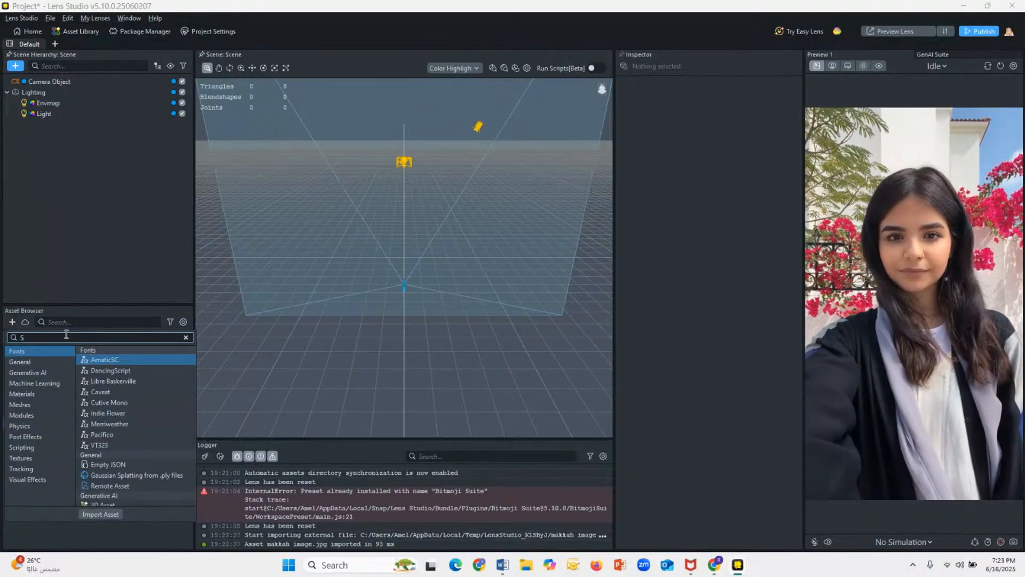
pyautogui.write('eg')
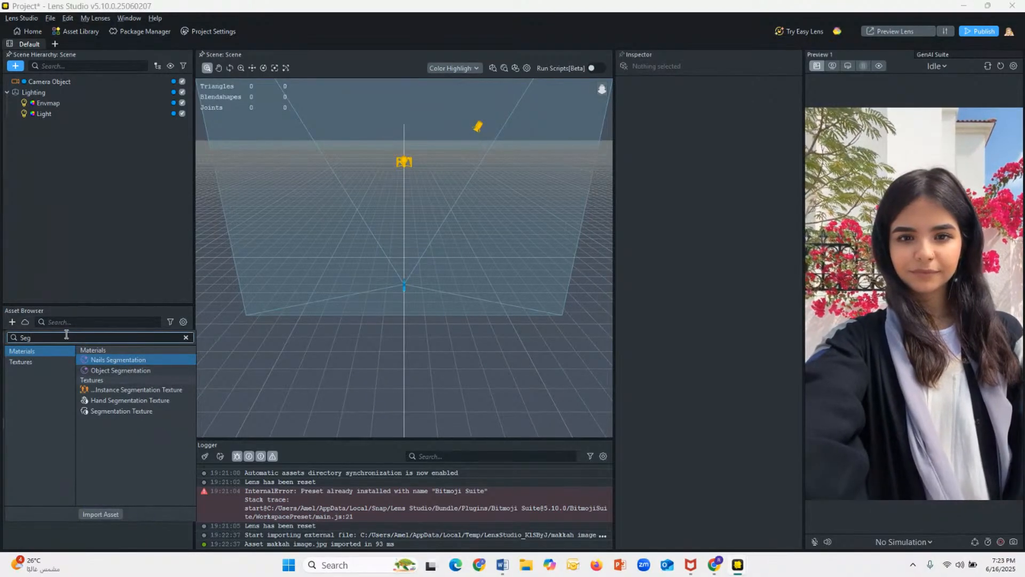
pyautogui.click(108, 411)
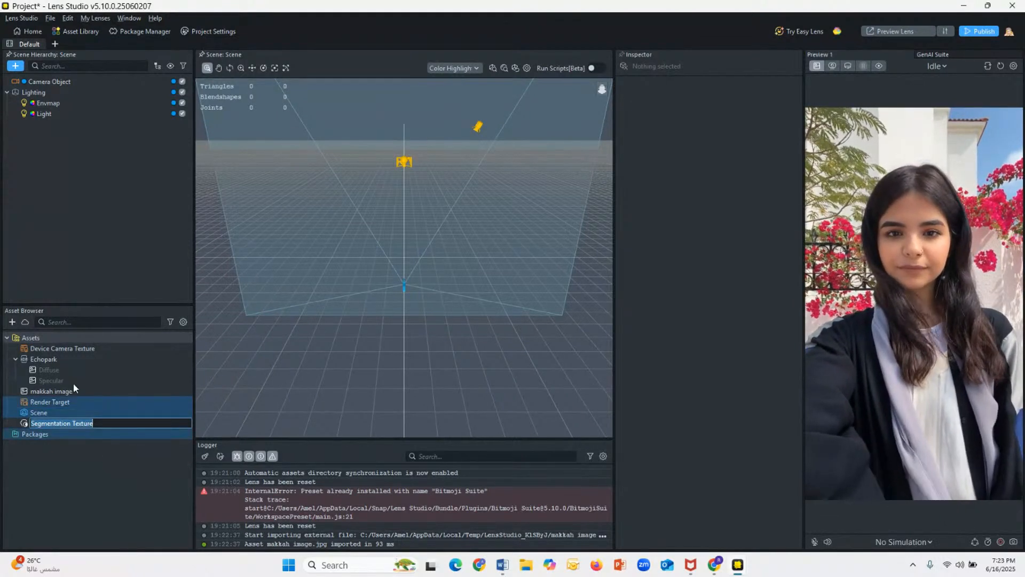
# Step: Add an Unlit material to the project's assets and name it Segmentation
pyautogui.click(11, 321)
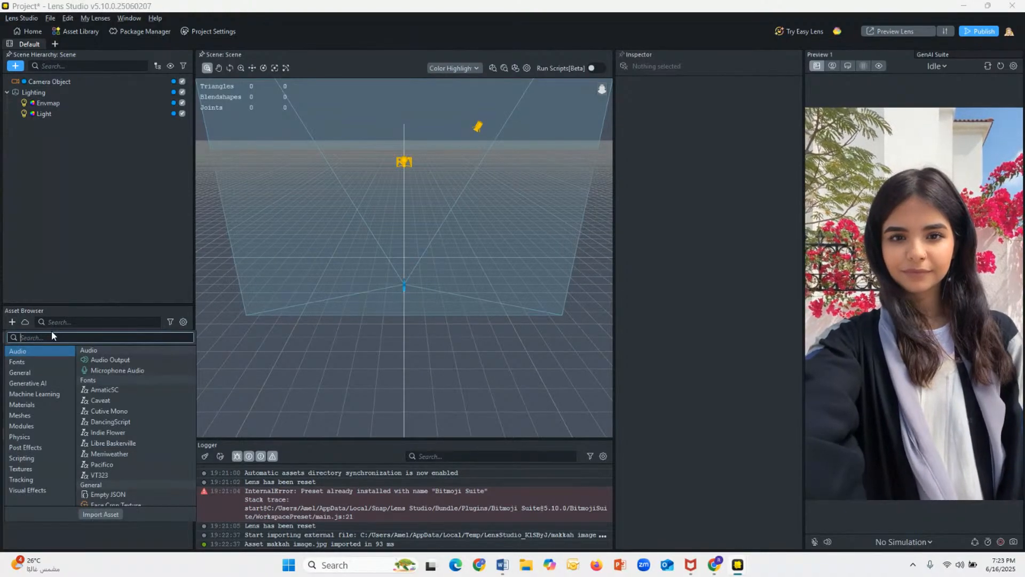
pyautogui.write('un')
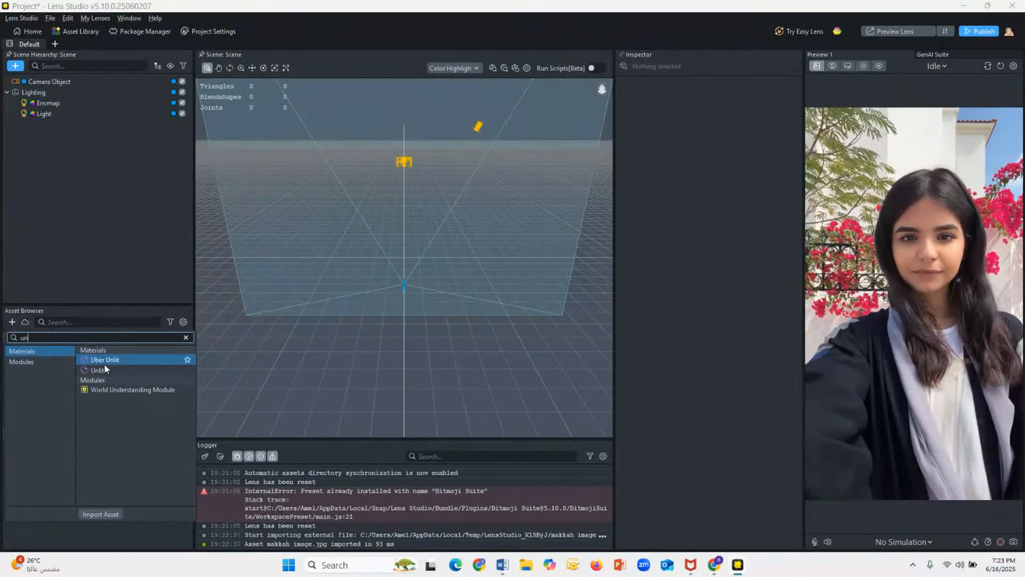
pyautogui.click(105, 367)
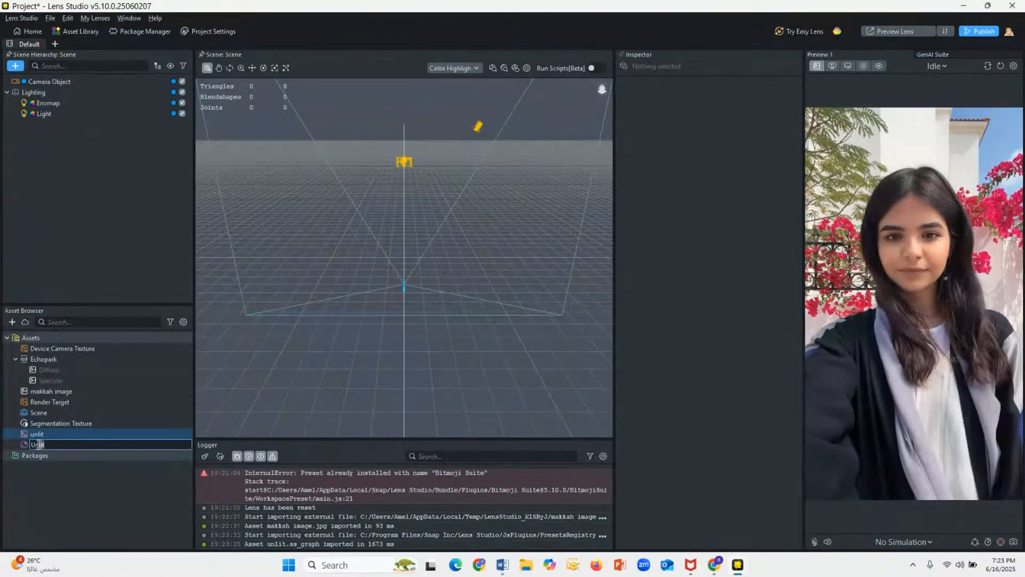
pyautogui.write('Segmen')
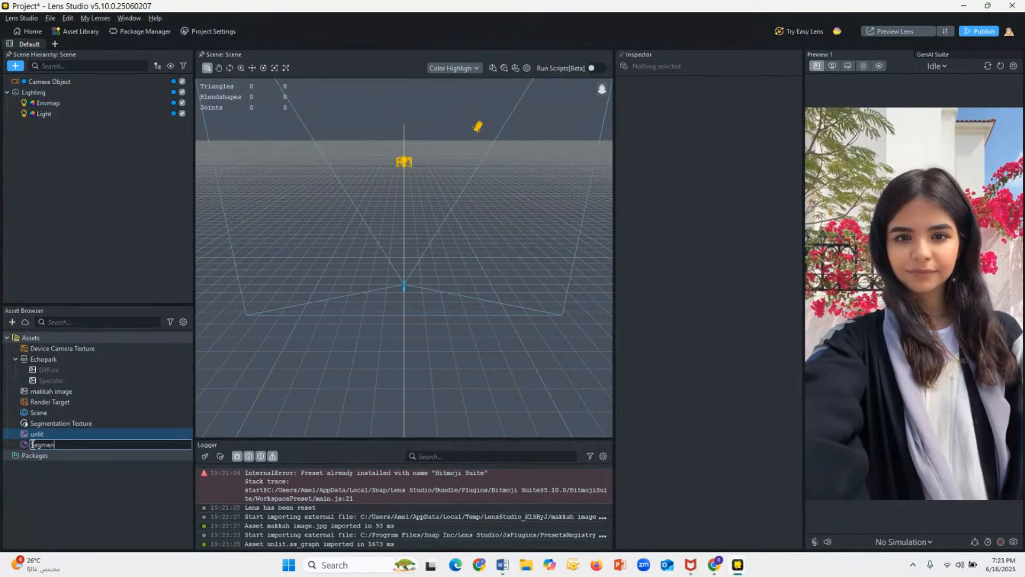
pyautogui.write('tation')
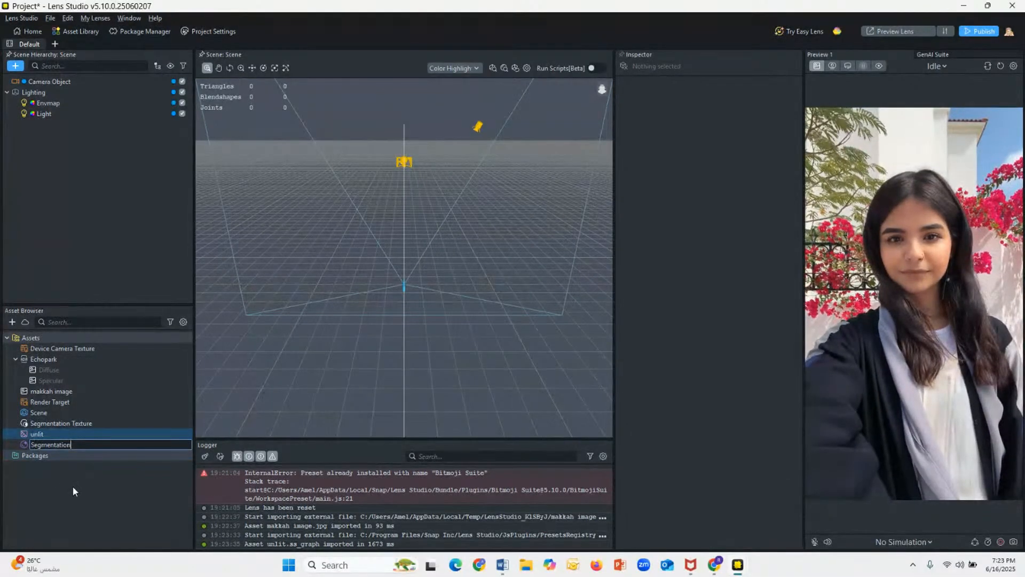
pyautogui.click(72, 485)
# Step: Enable the base texture of the Segmentation material and assign it the Device Camera Texture
pyautogui.click(68, 446)
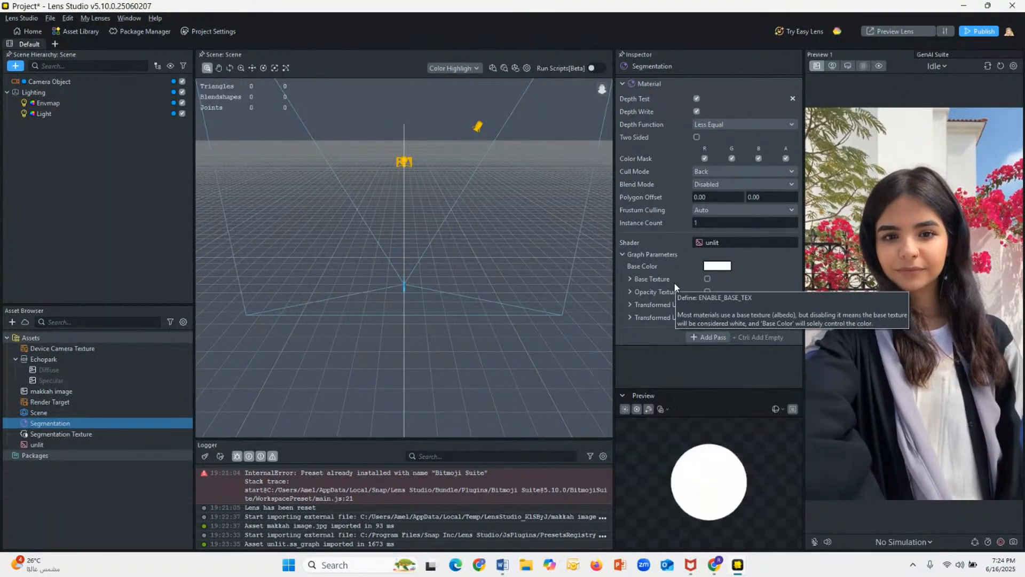
pyautogui.click(705, 278)
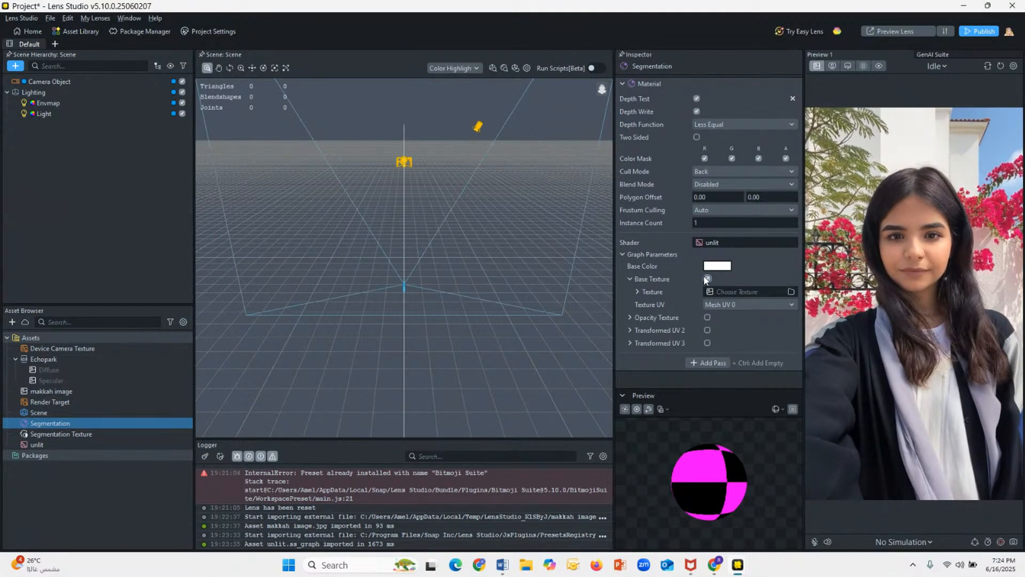
pyautogui.click(727, 291)
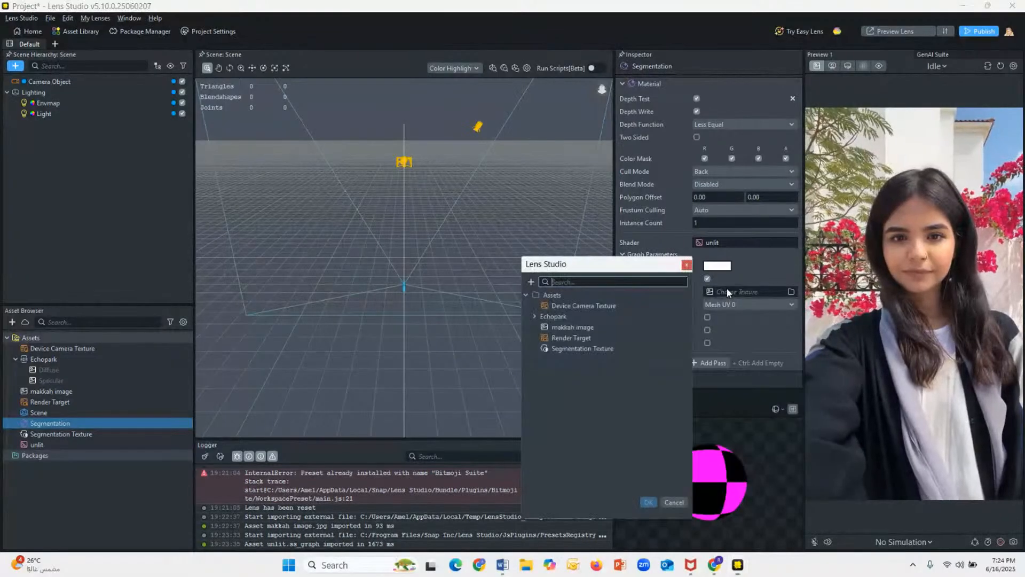
pyautogui.click(555, 307)
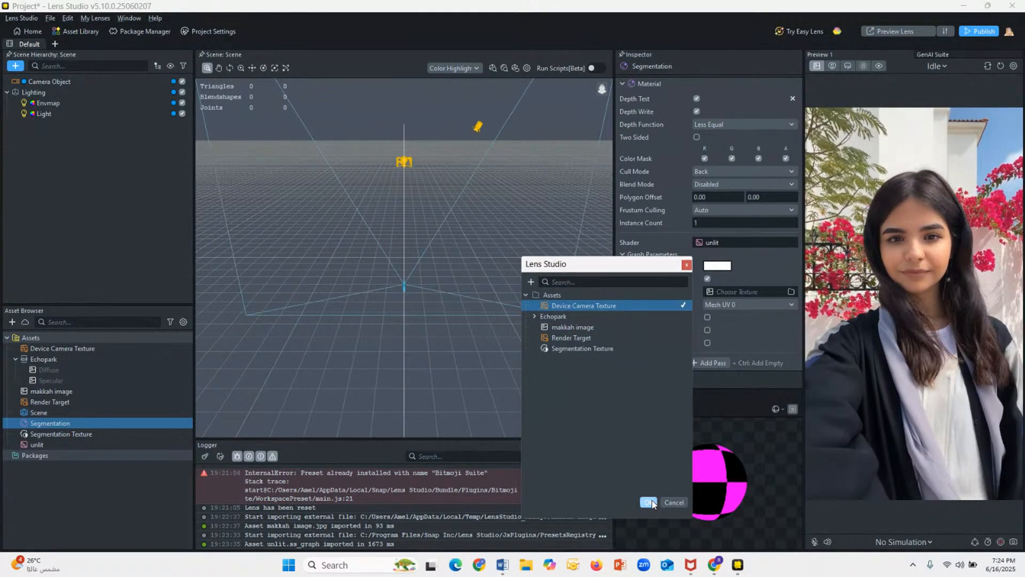
pyautogui.click(651, 501)
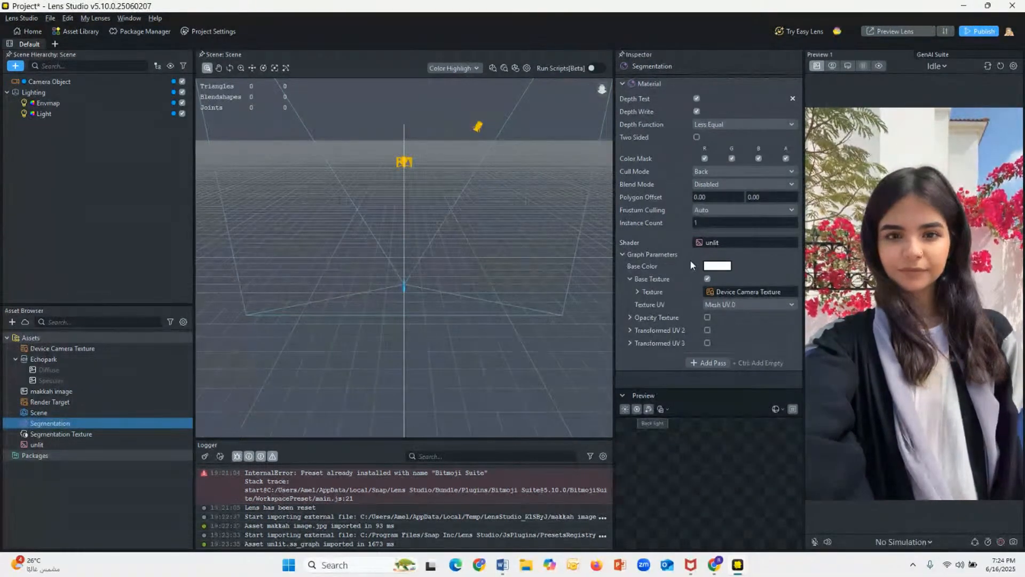
# Step: Enable the opacity texture of the Segmentation material and assign it the Segmentation Texture
pyautogui.click(707, 317)
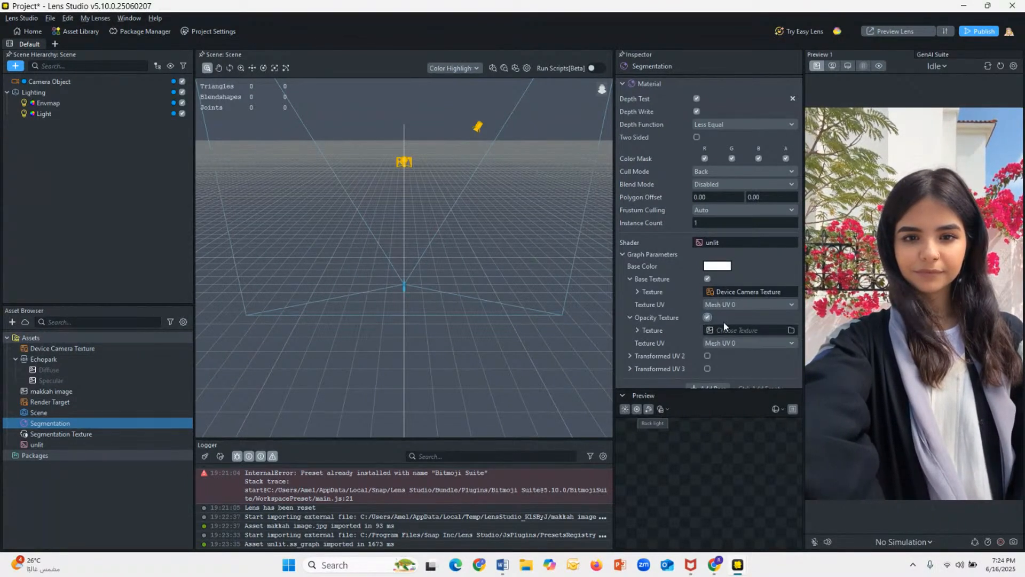
pyautogui.click(727, 330)
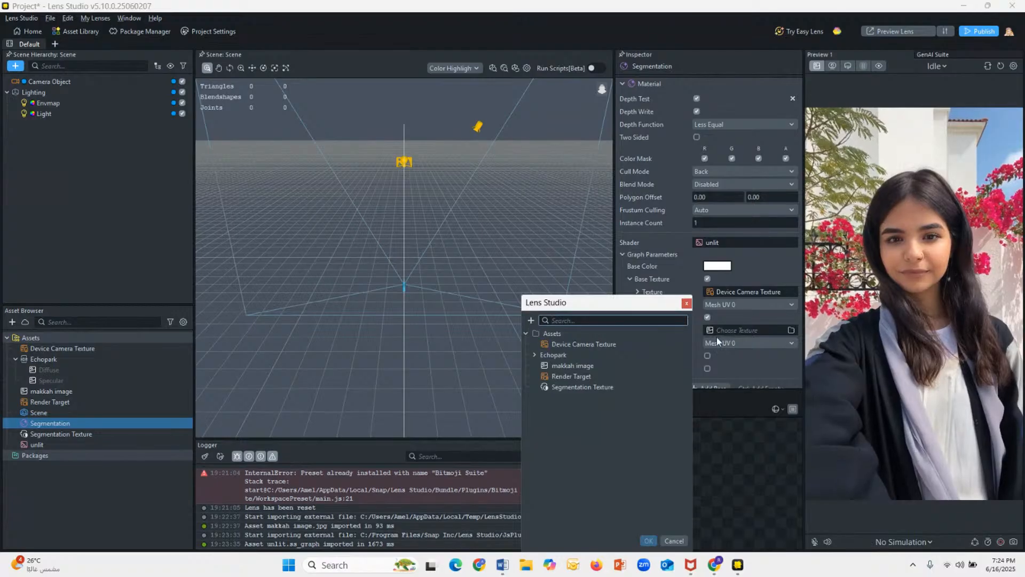
pyautogui.click(619, 386)
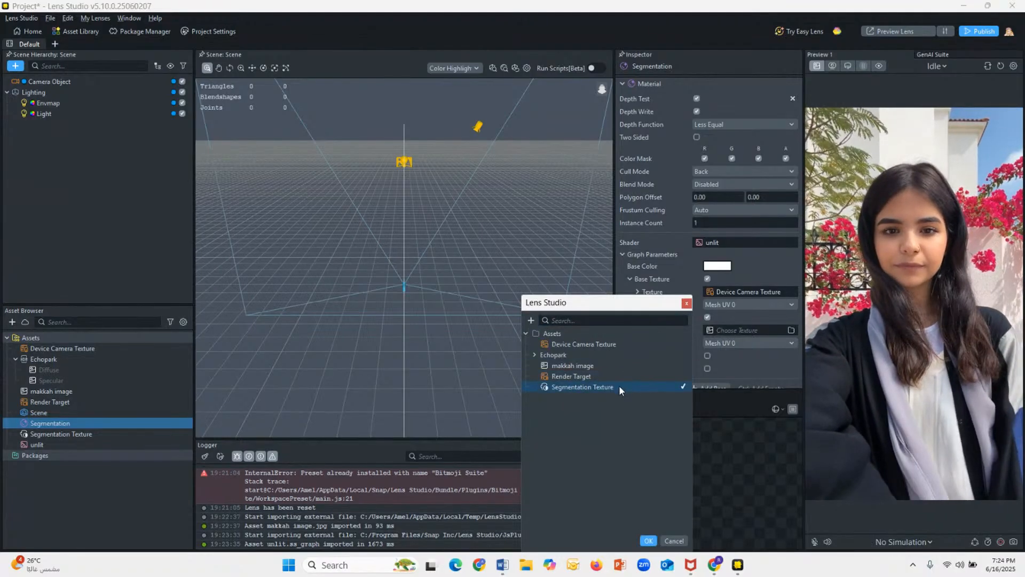
pyautogui.click(648, 540)
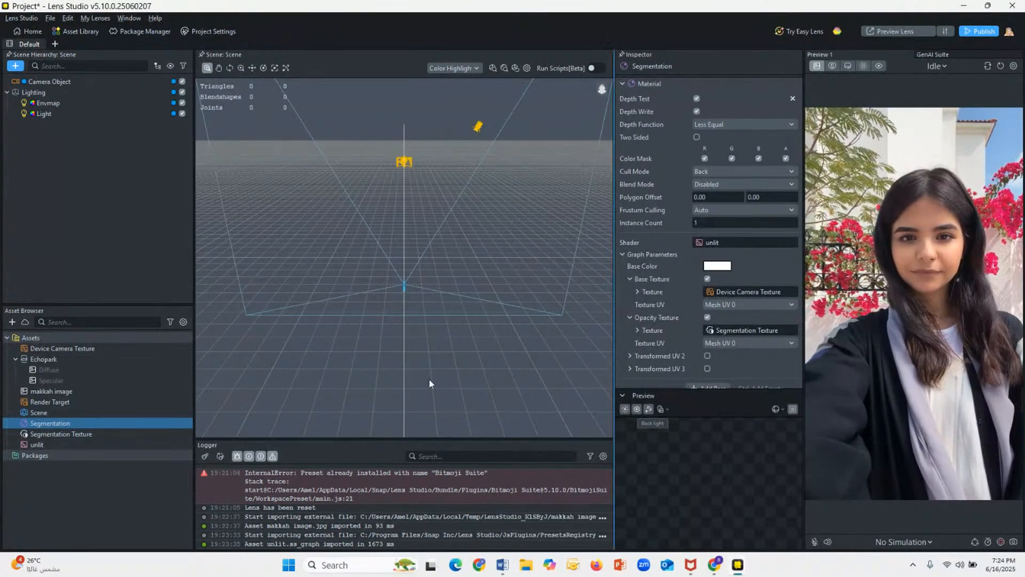
# Step: Add a Screen Image object to the scene and set its texture to makkah image
pyautogui.click(15, 66)
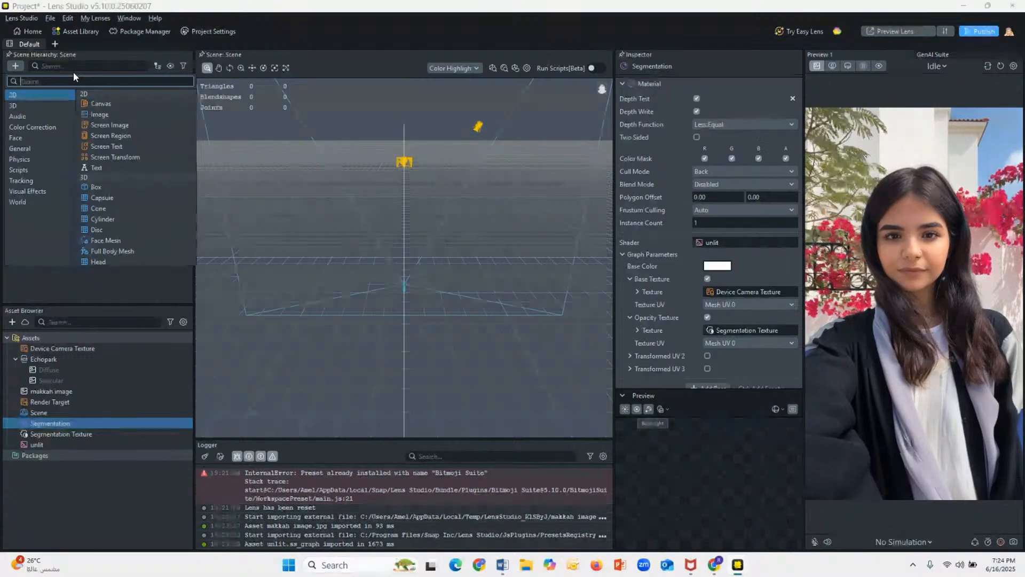
pyautogui.write('Sc')
pyautogui.click(95, 102)
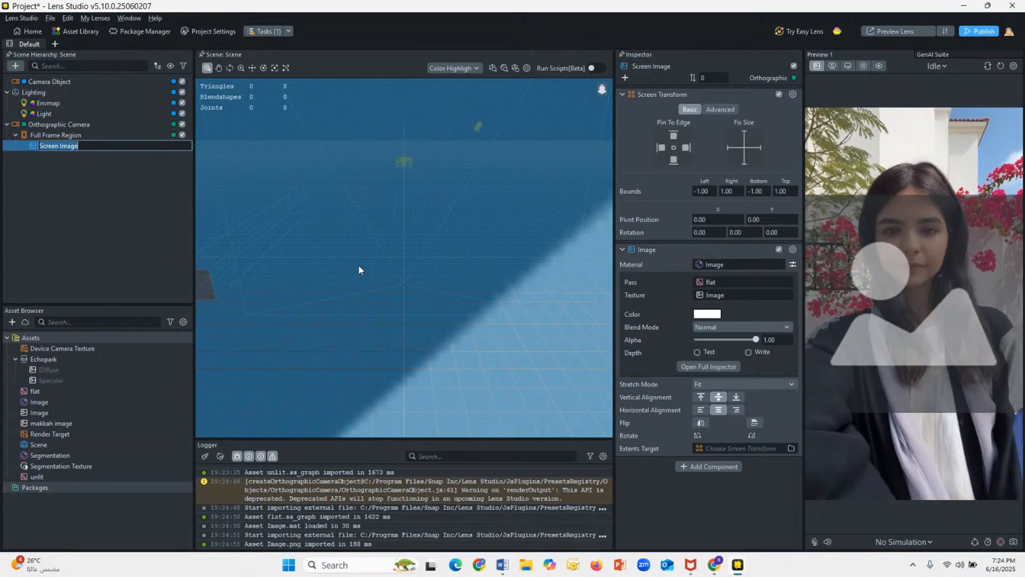
pyautogui.click(710, 295)
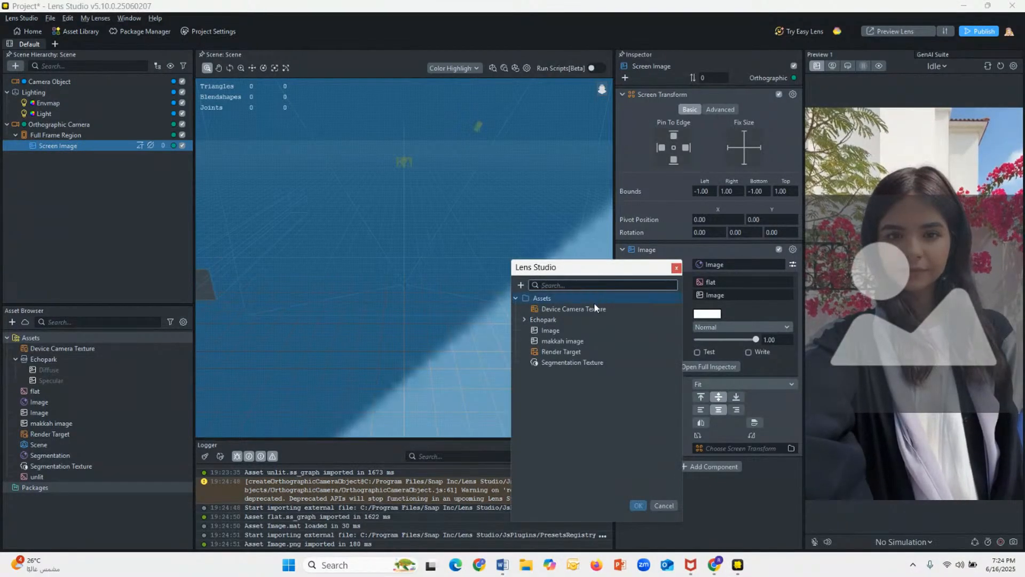
pyautogui.click(563, 340)
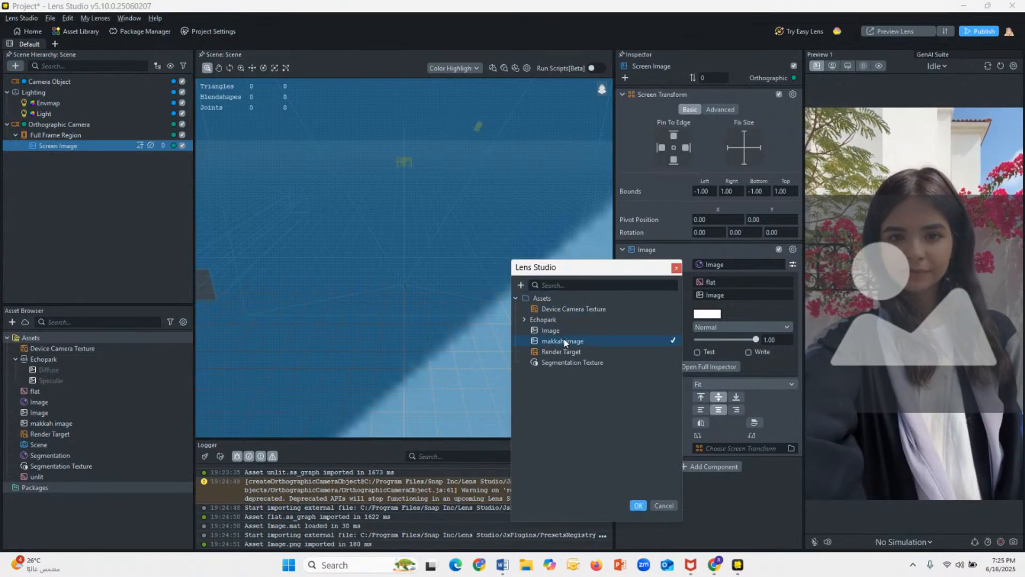
pyautogui.click(643, 506)
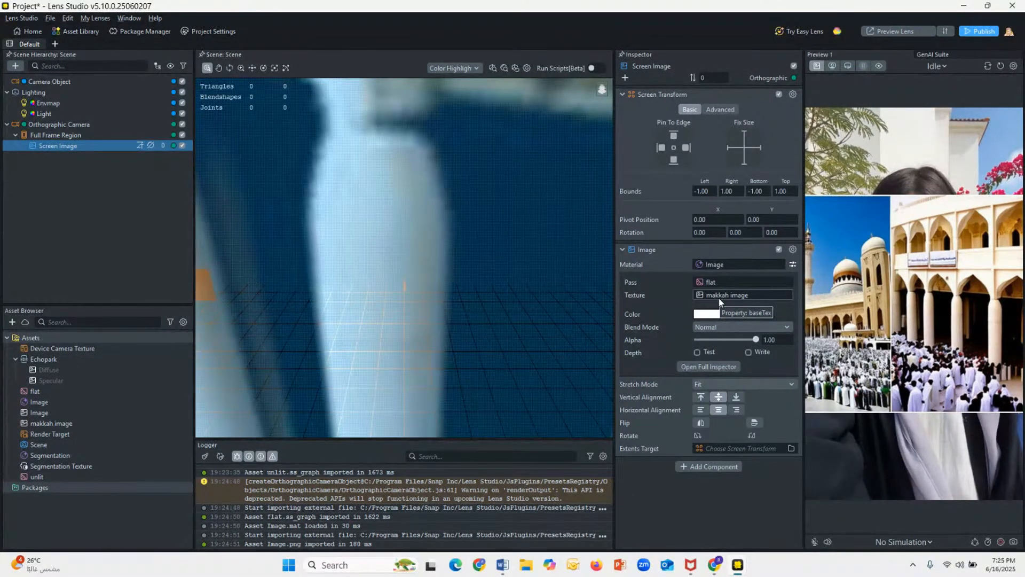
pyautogui.click(701, 468)
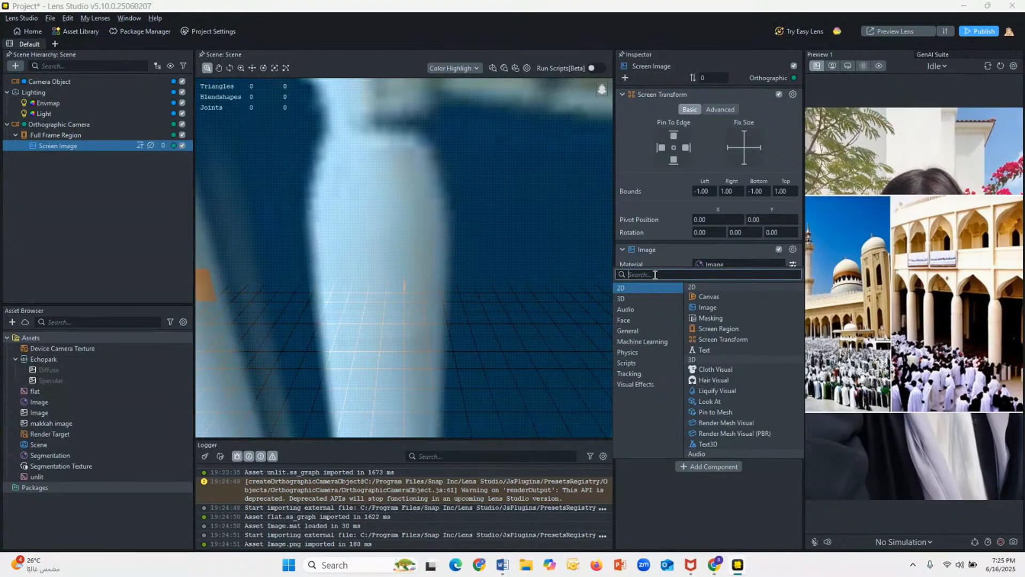
pyautogui.write('Se')
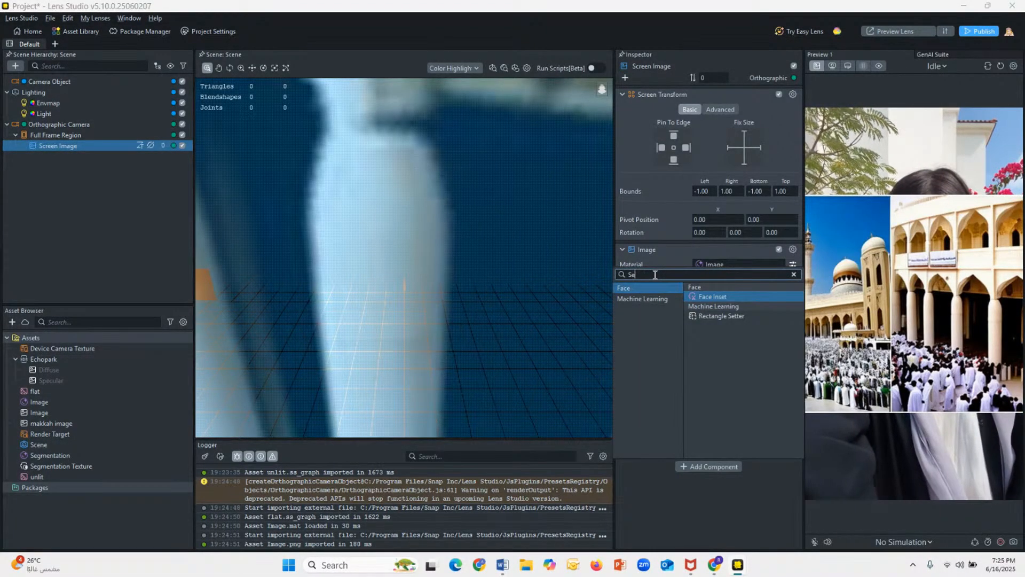
pyautogui.press('BackSpace')
pyautogui.press('BackSpace')
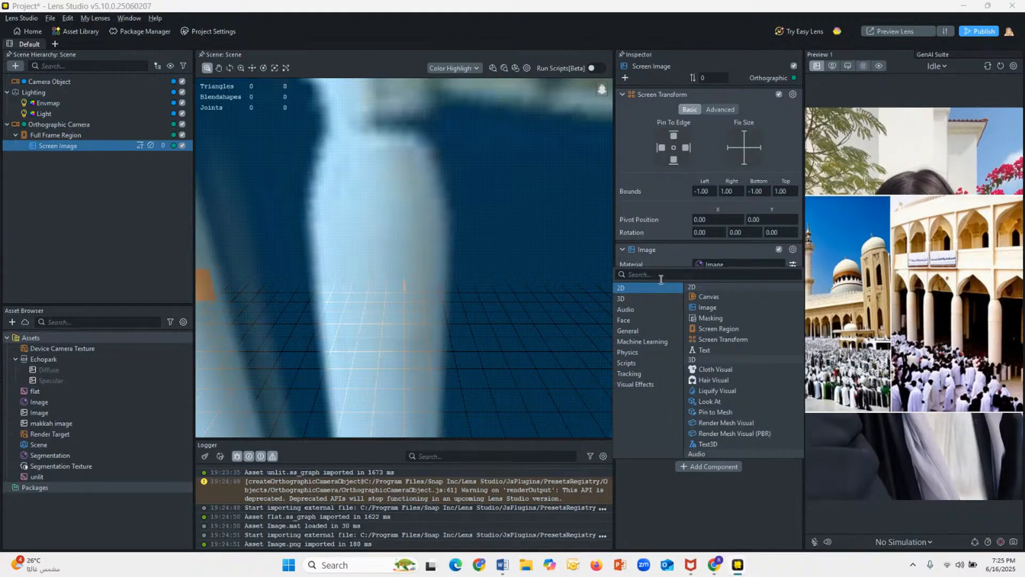
pyautogui.click(678, 498)
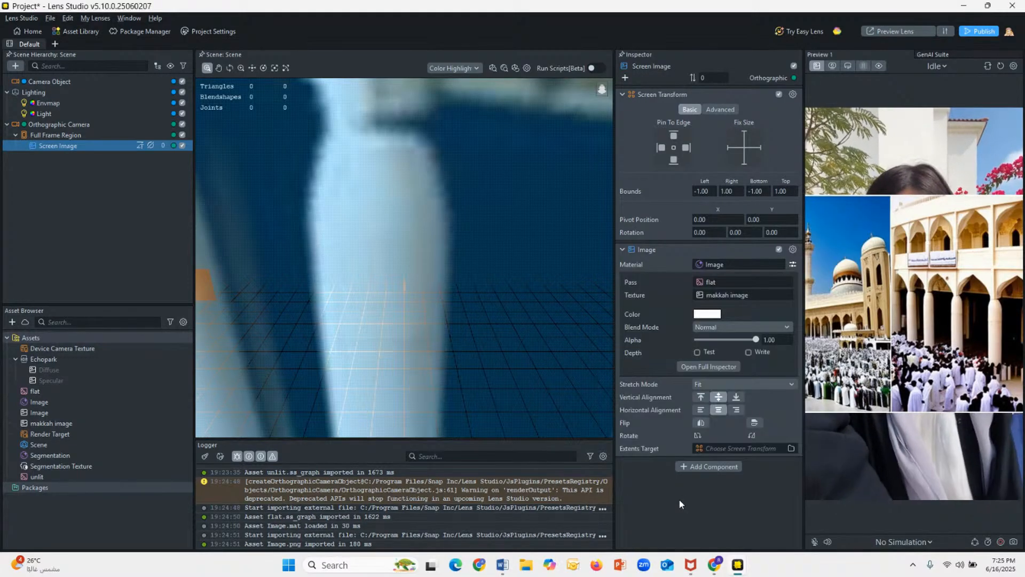
# Step: Try assigning the Segmentation material to the Screen Image and setting its blend mode to Normal
pyautogui.click(705, 262)
pyautogui.click(577, 289)
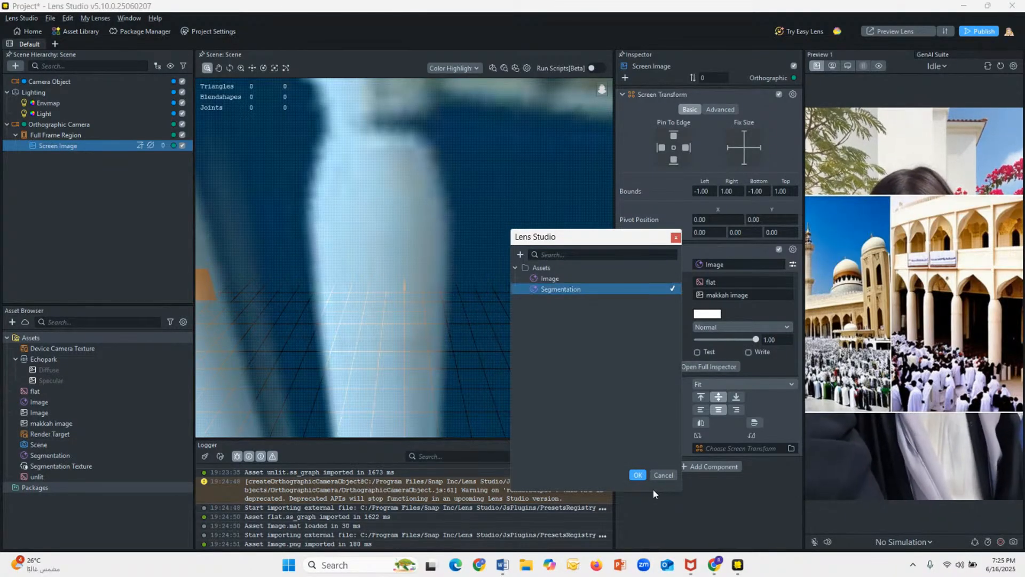
pyautogui.click(638, 474)
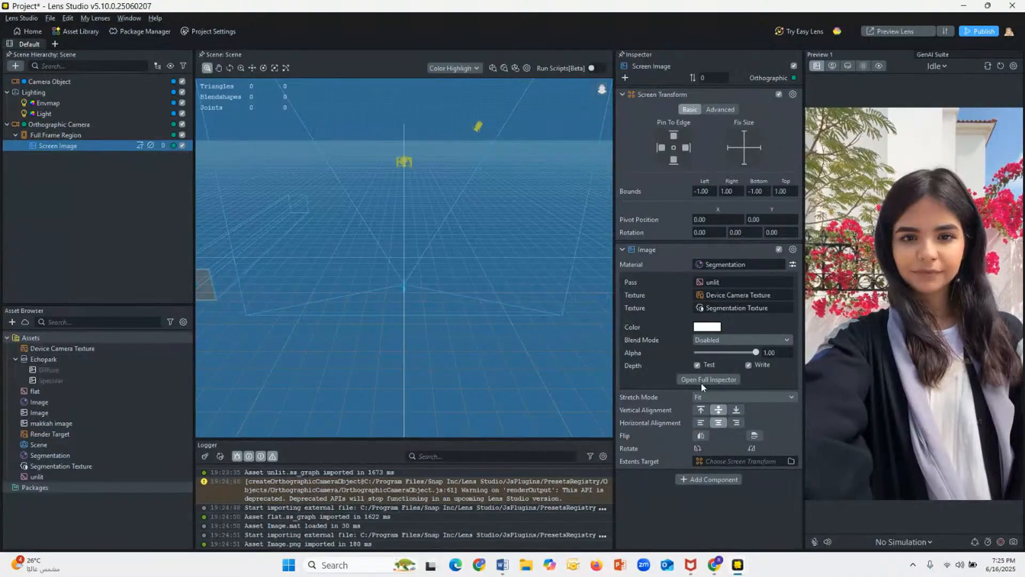
pyautogui.click(722, 338)
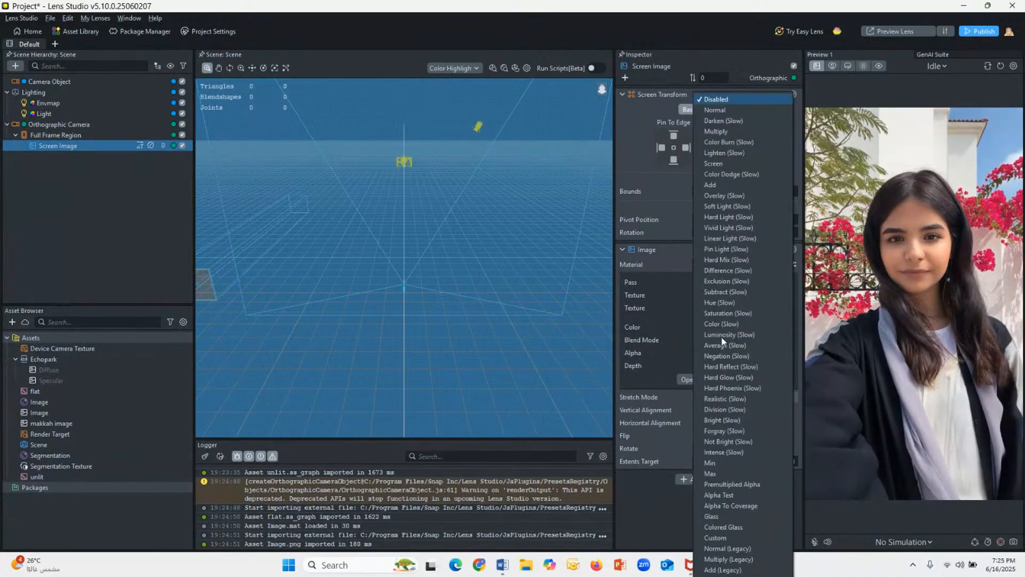
pyautogui.click(717, 111)
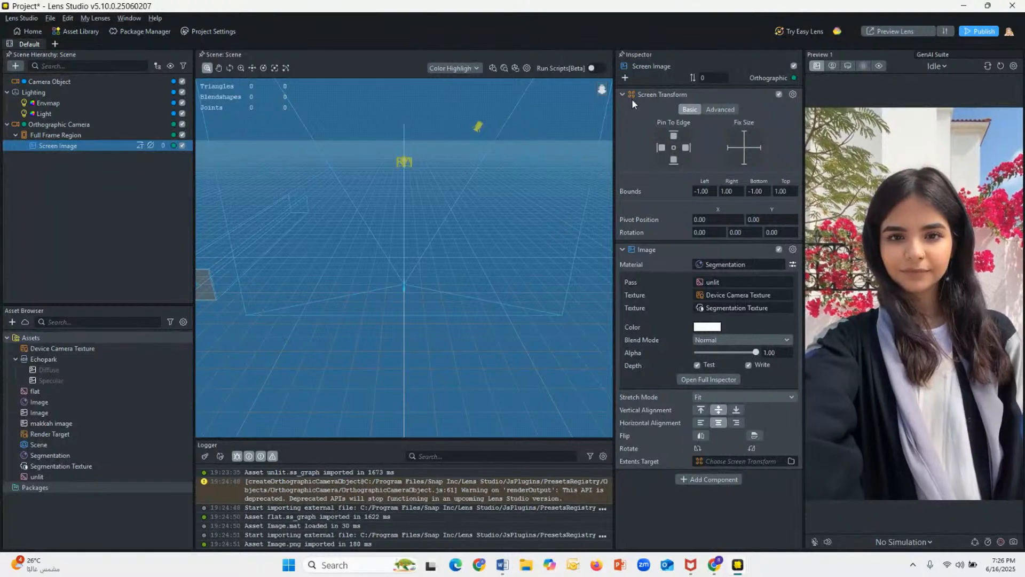
# Step: Undo the material and blend mode changes so the Screen Image uses the makkah image again
pyautogui.doubleClick(106, 144)
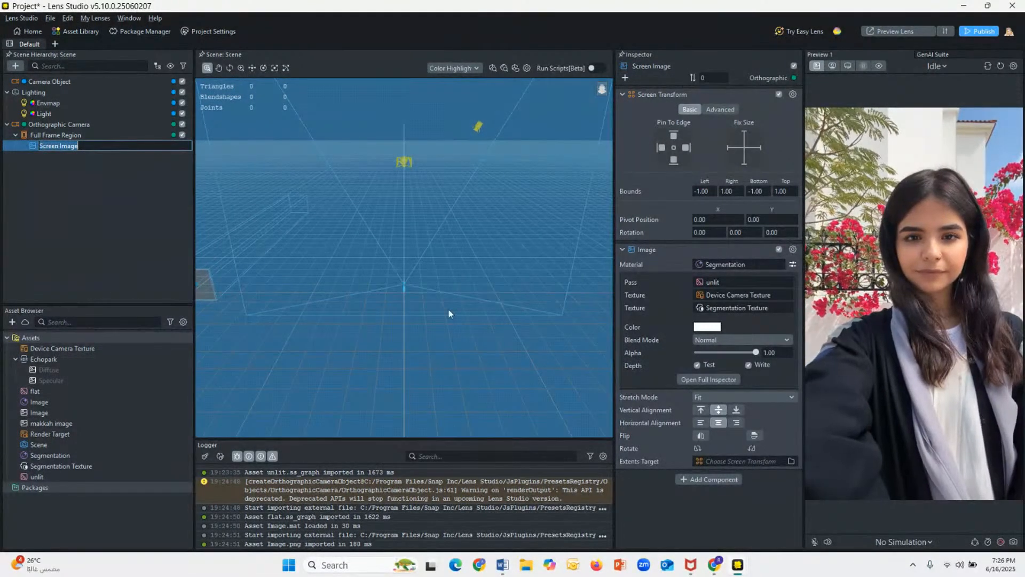
pyautogui.click(737, 518)
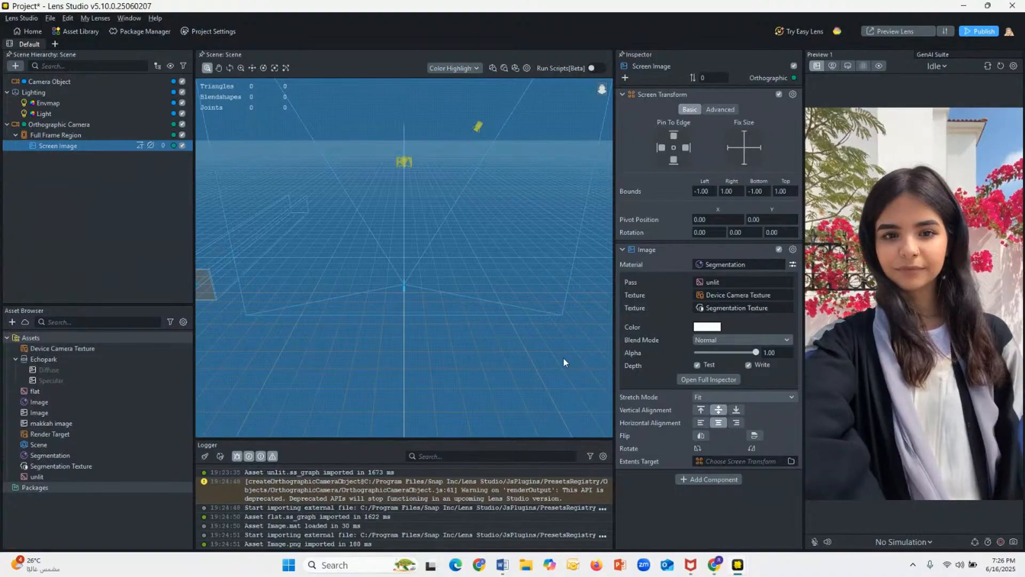
pyautogui.hotkey('ctrl', 'z')
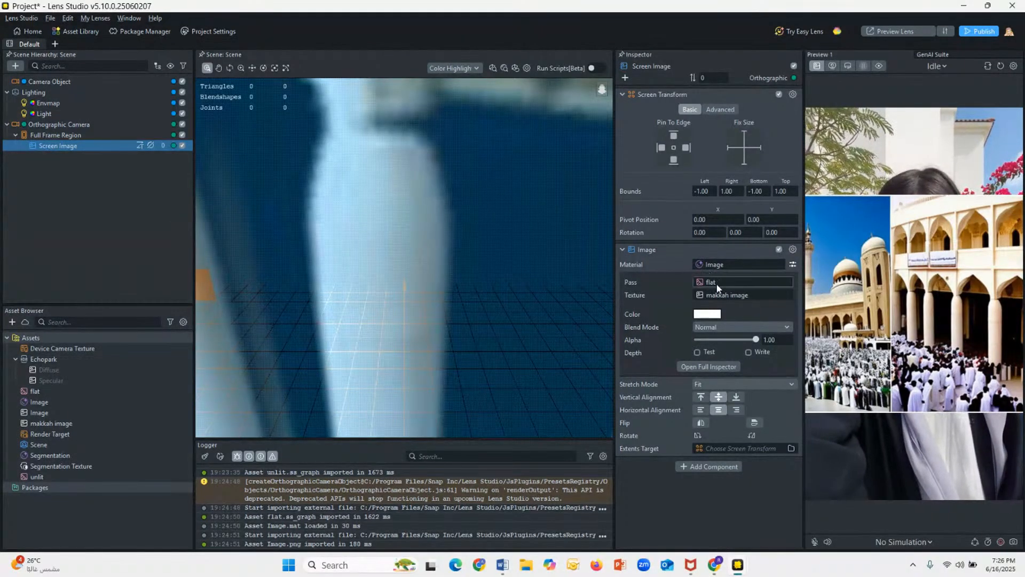
# Step: Search the components that can be added to the Screen Image for a segmentation component
pyautogui.click(692, 466)
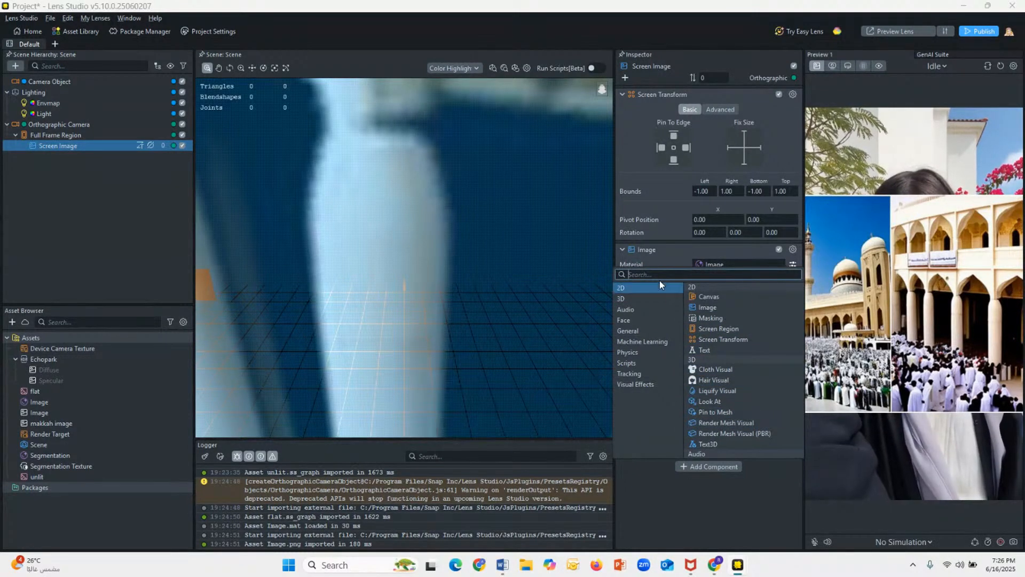
pyautogui.write('Se')
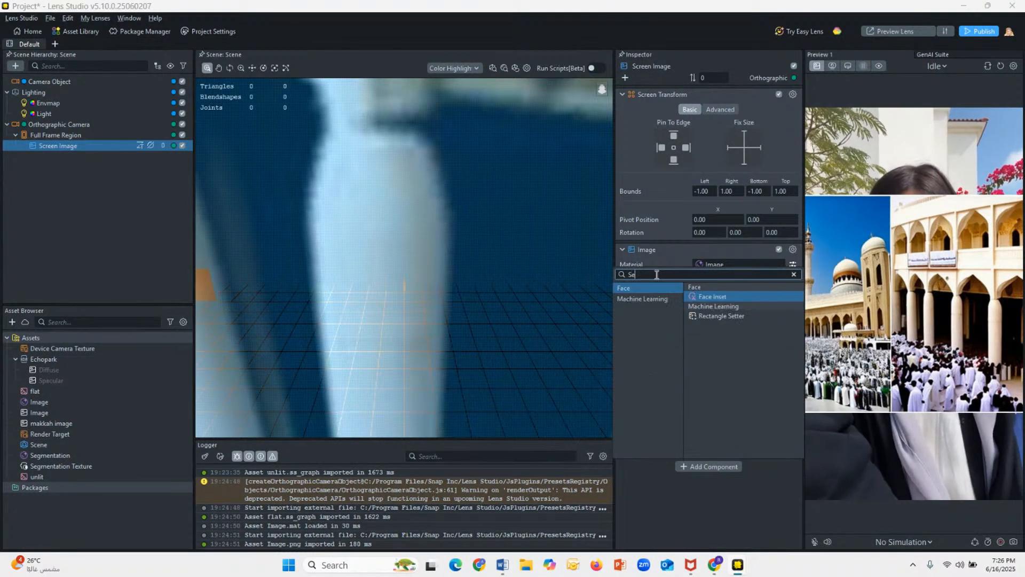
pyautogui.press('BackSpace')
pyautogui.press('BackSpace')
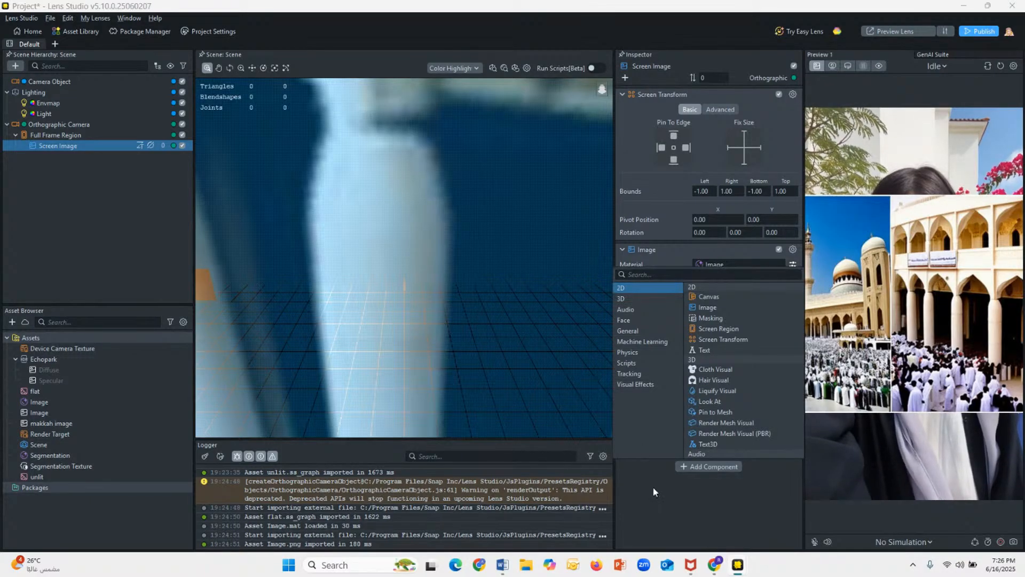
pyautogui.click(690, 504)
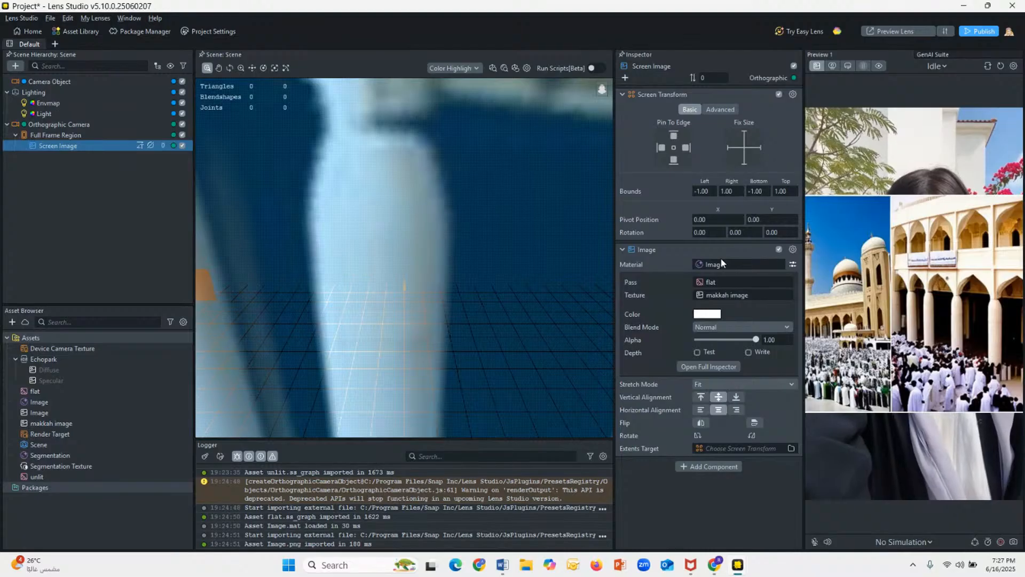
pyautogui.click(701, 466)
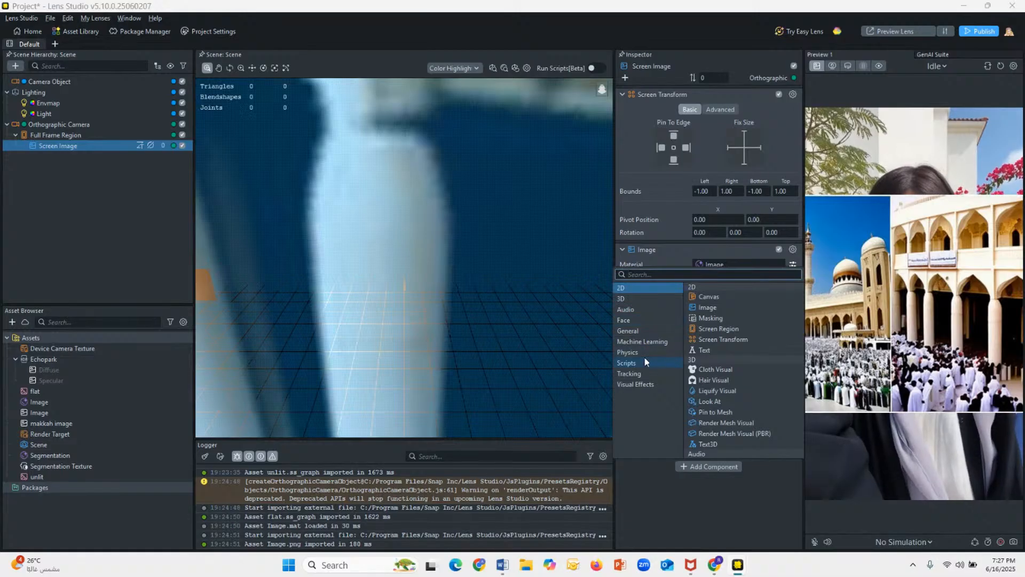
pyautogui.write('Se')
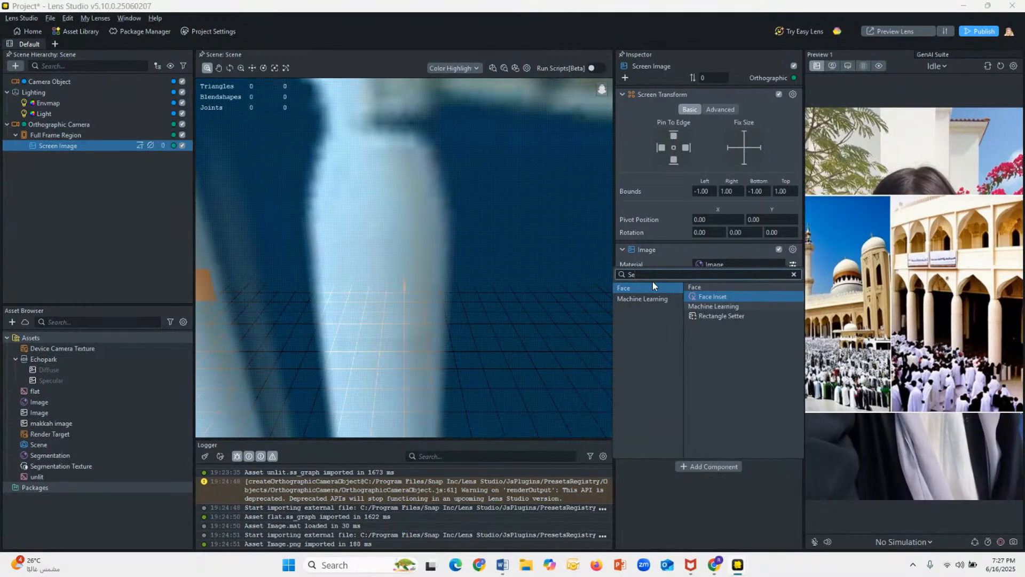
pyautogui.press('BackSpace')
pyautogui.press('BackSpace')
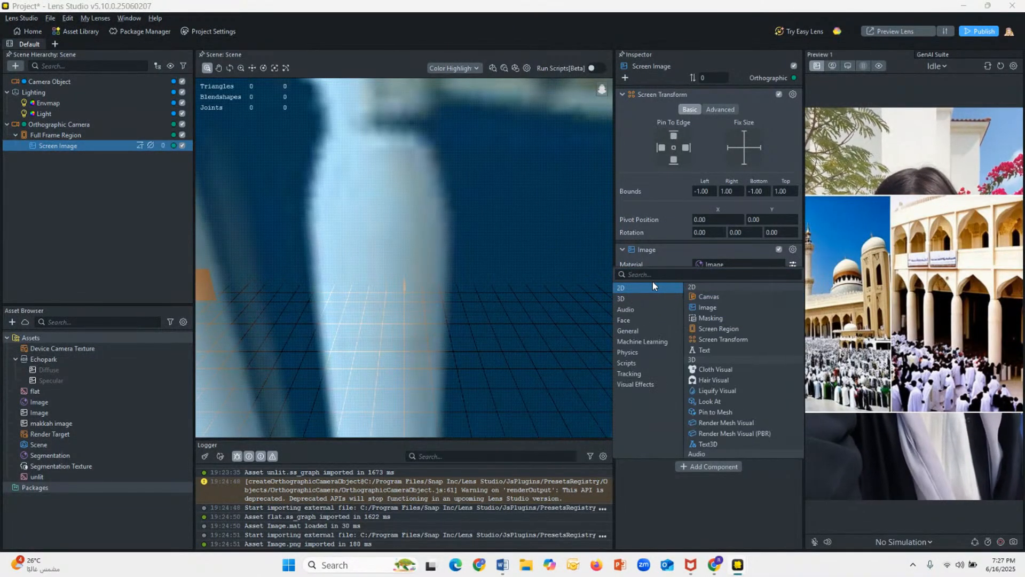
pyautogui.click(693, 501)
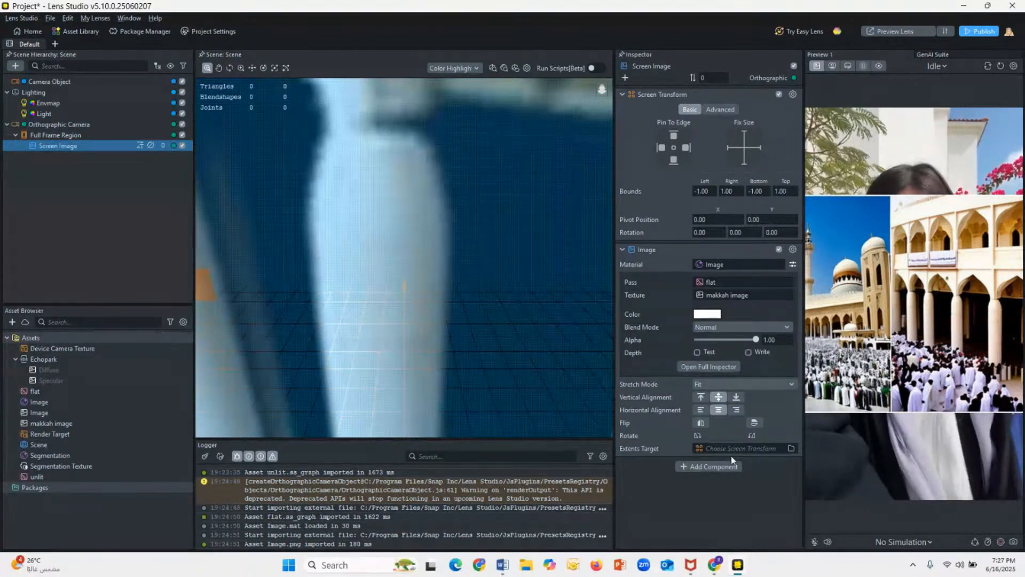
pyautogui.click(716, 466)
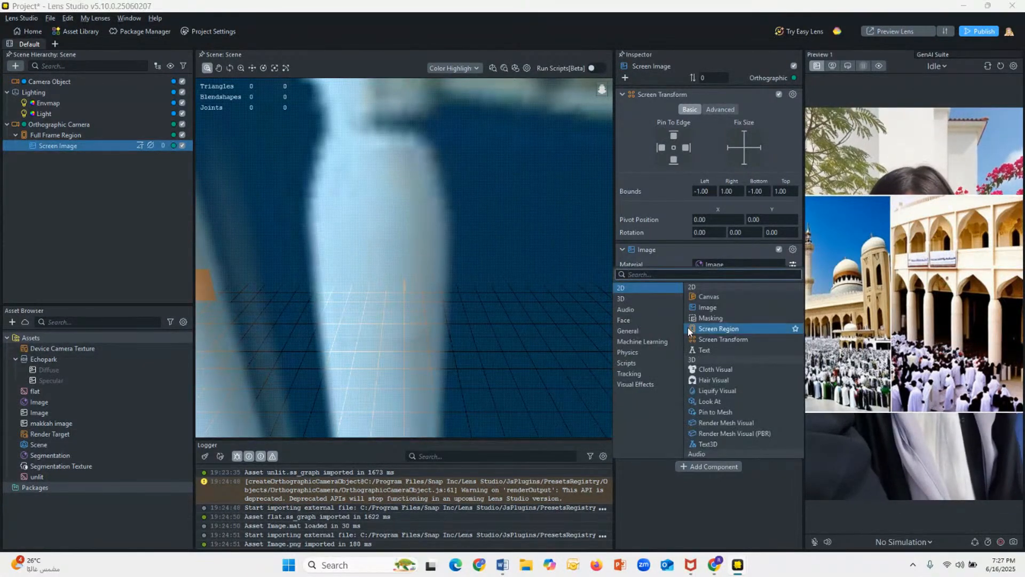
pyautogui.write('Se')
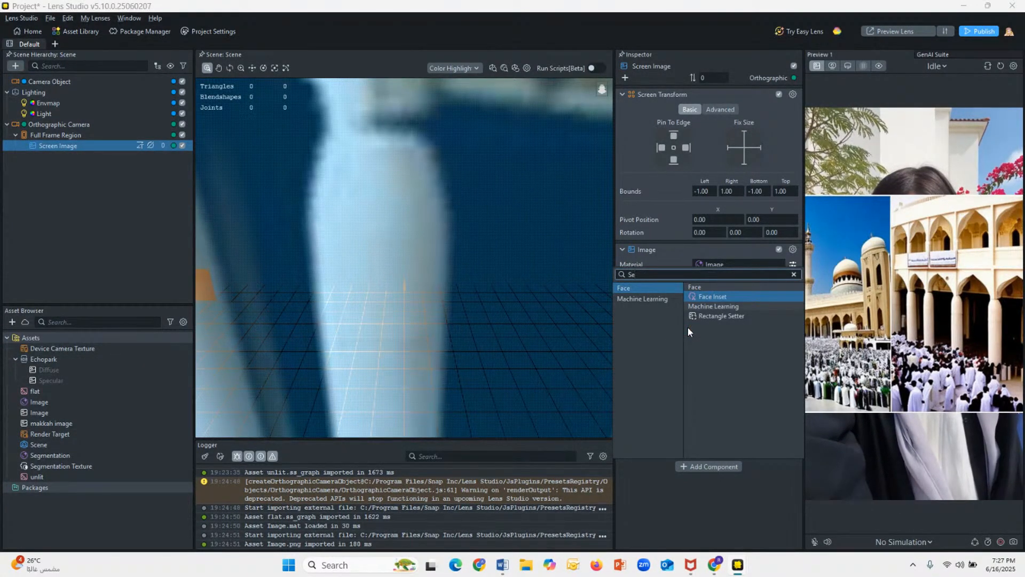
pyautogui.write('g')
pyautogui.press('BackSpace')
pyautogui.press('BackSpace')
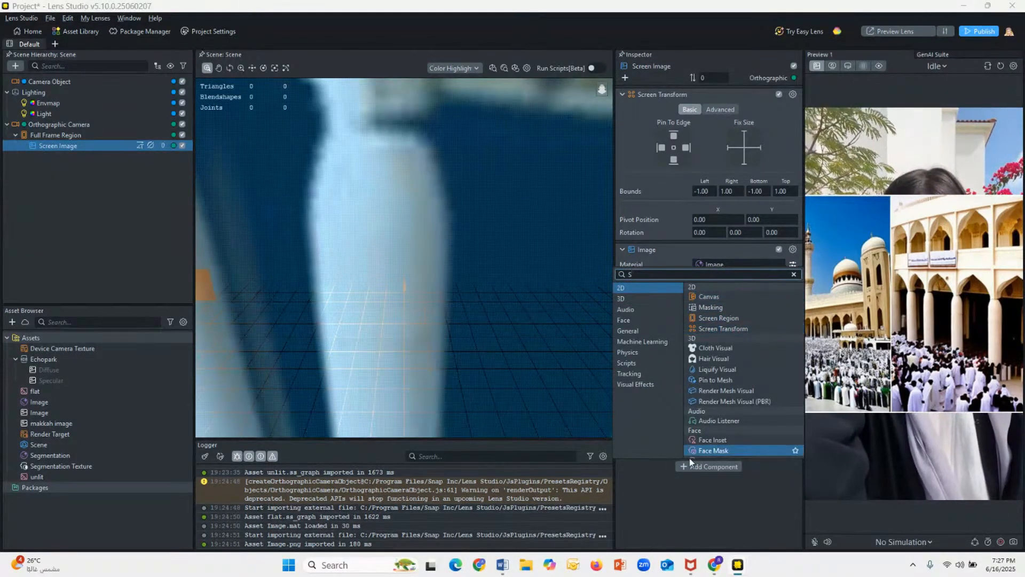
pyautogui.click(706, 503)
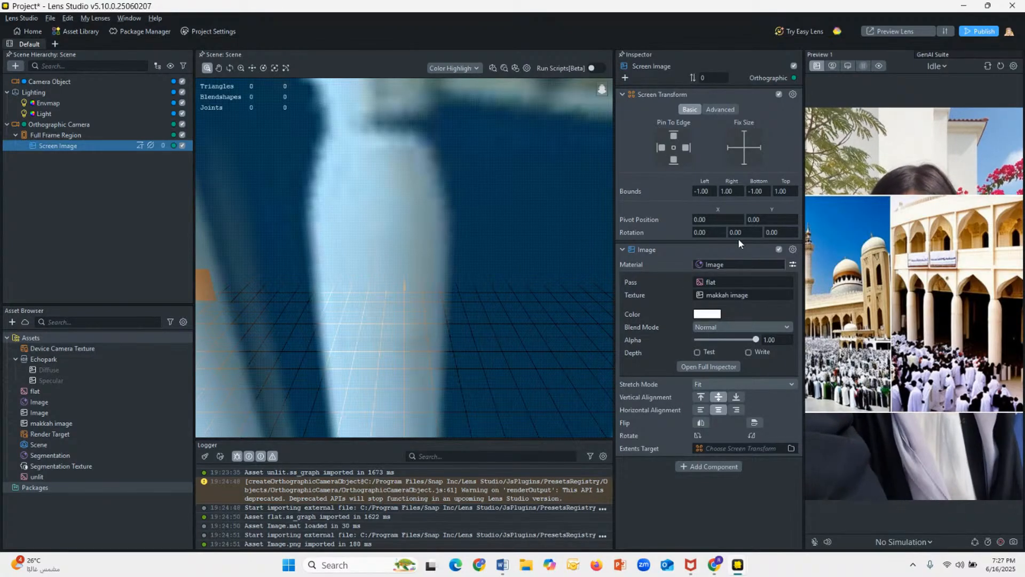
# Step: Check the General component category and the materials selectable for the Screen Image for segmentation options
pyautogui.click(700, 466)
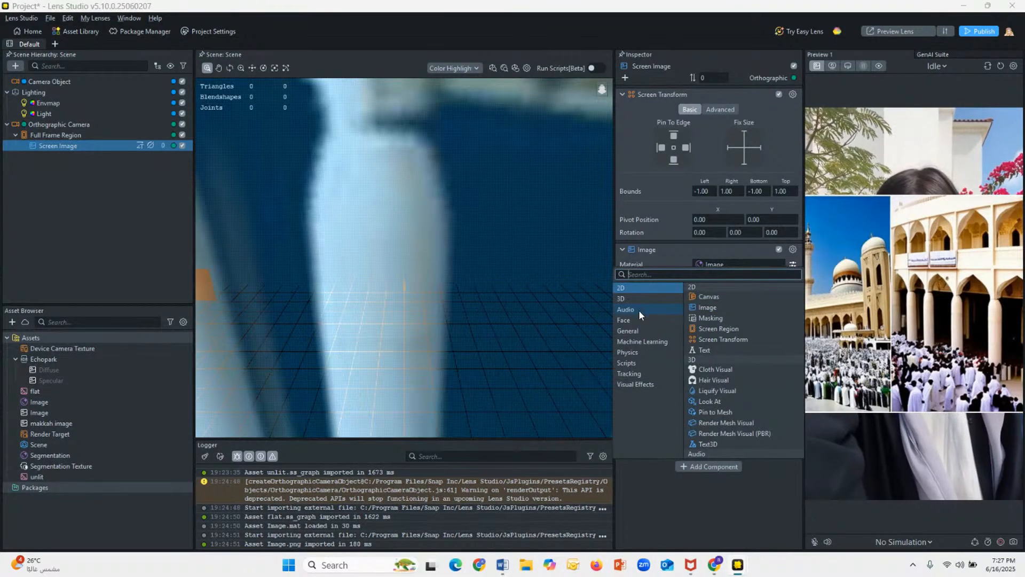
pyautogui.click(640, 329)
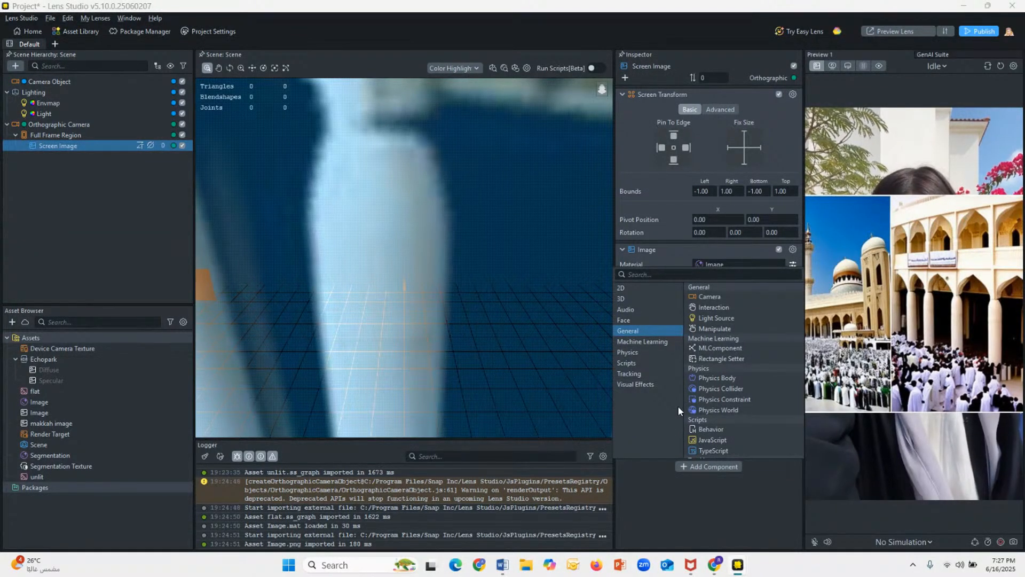
pyautogui.click(697, 499)
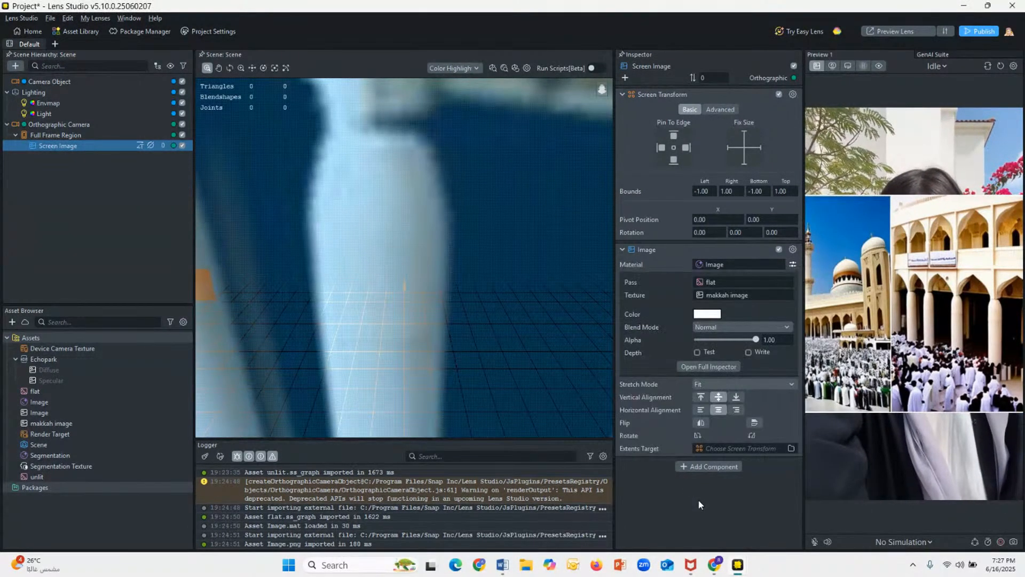
pyautogui.click(709, 261)
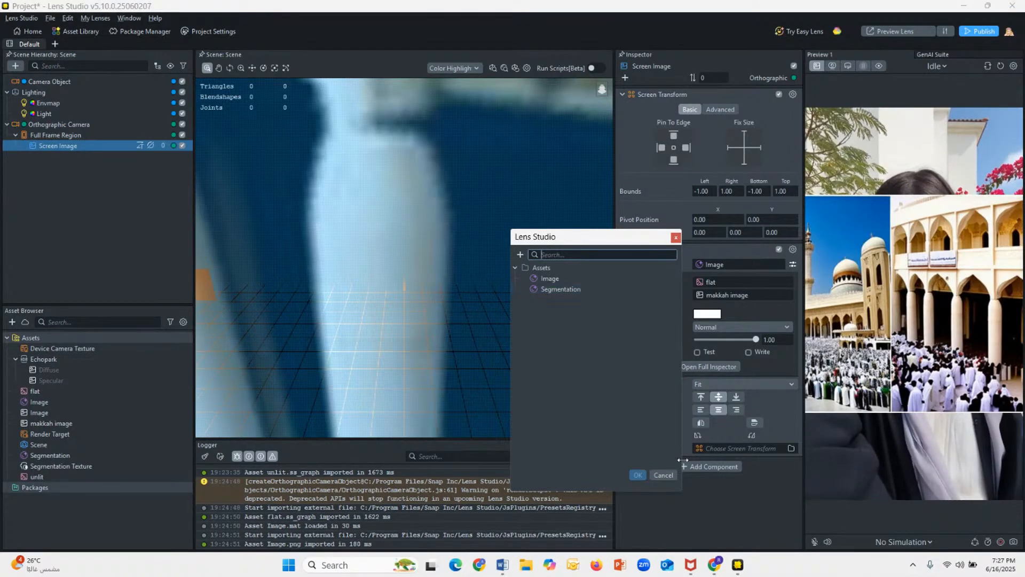
pyautogui.click(662, 475)
pyautogui.click(690, 467)
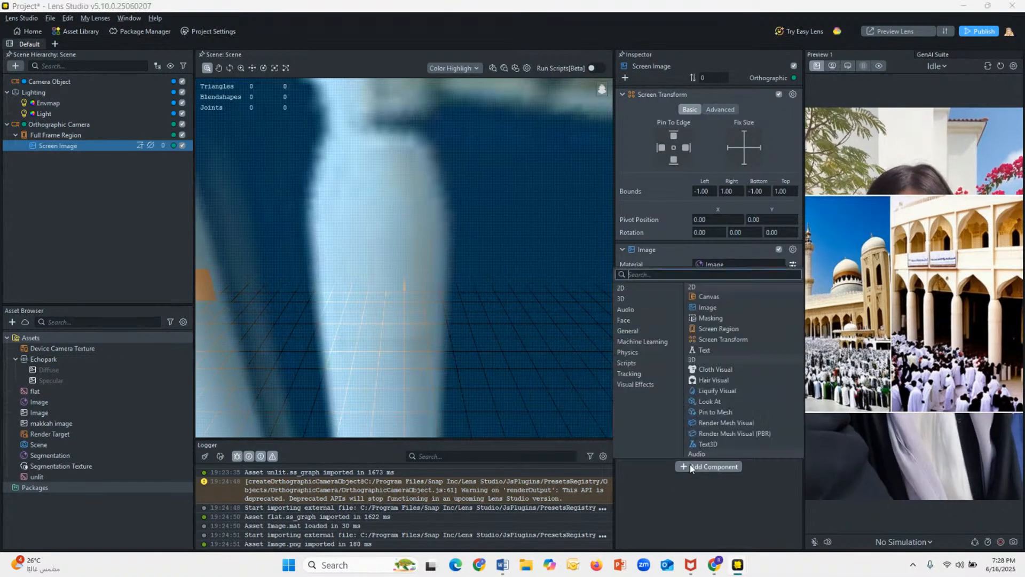
pyautogui.click(568, 331)
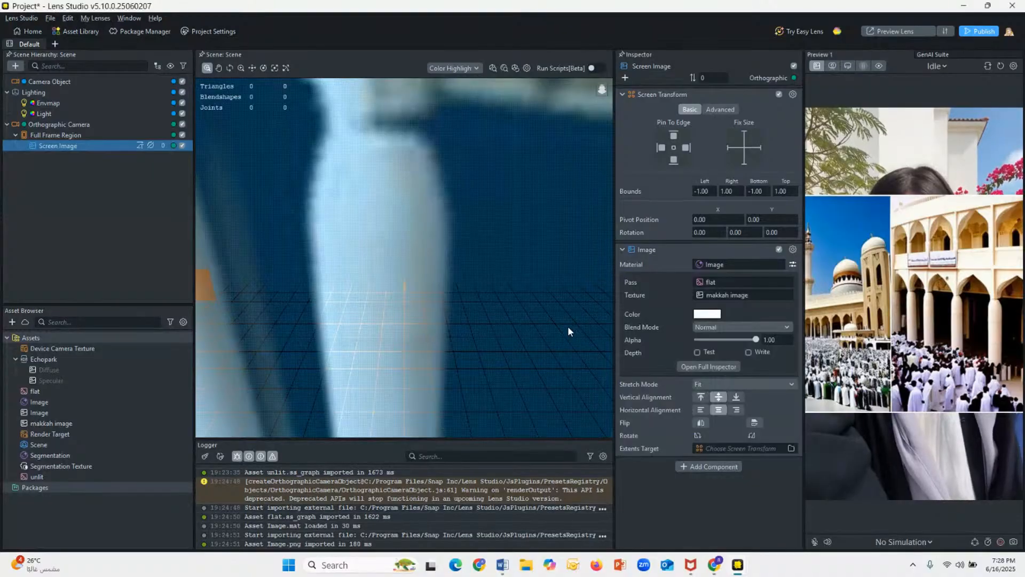
pyautogui.click(708, 466)
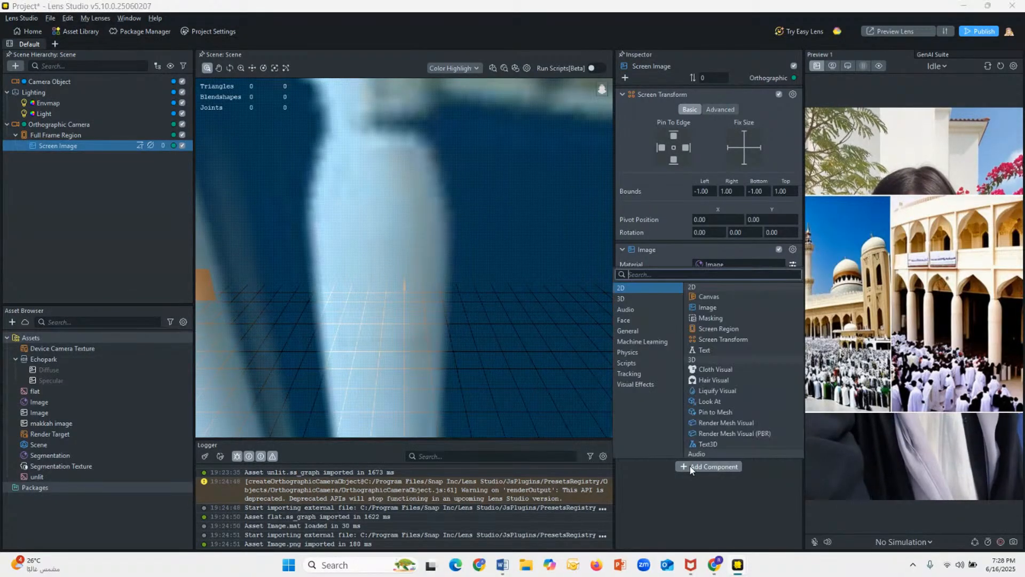
pyautogui.click(715, 264)
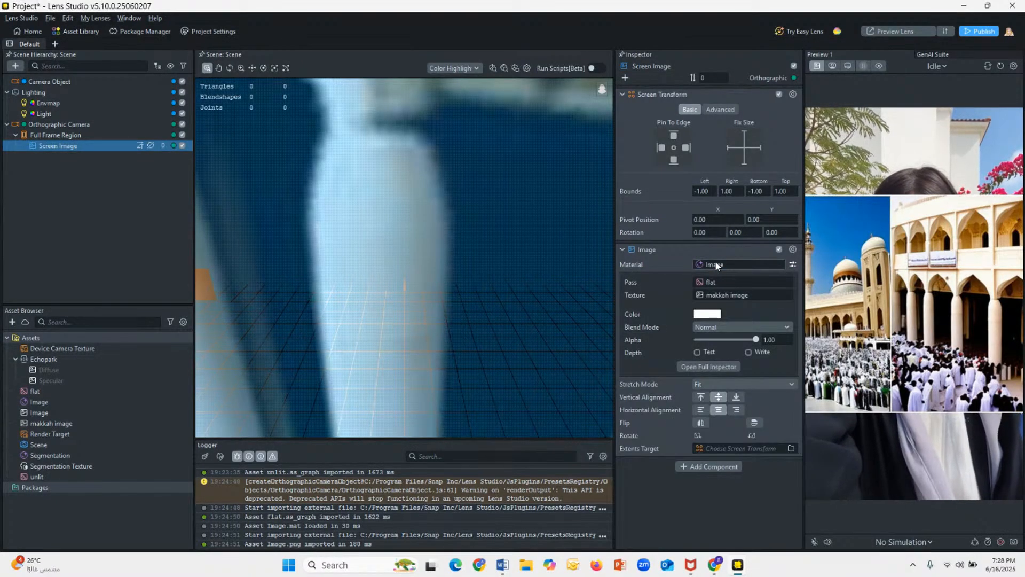
# Step: Try the Segmentation material on the Screen Image again with its blend mode set to Normal
pyautogui.click(715, 262)
pyautogui.click(576, 289)
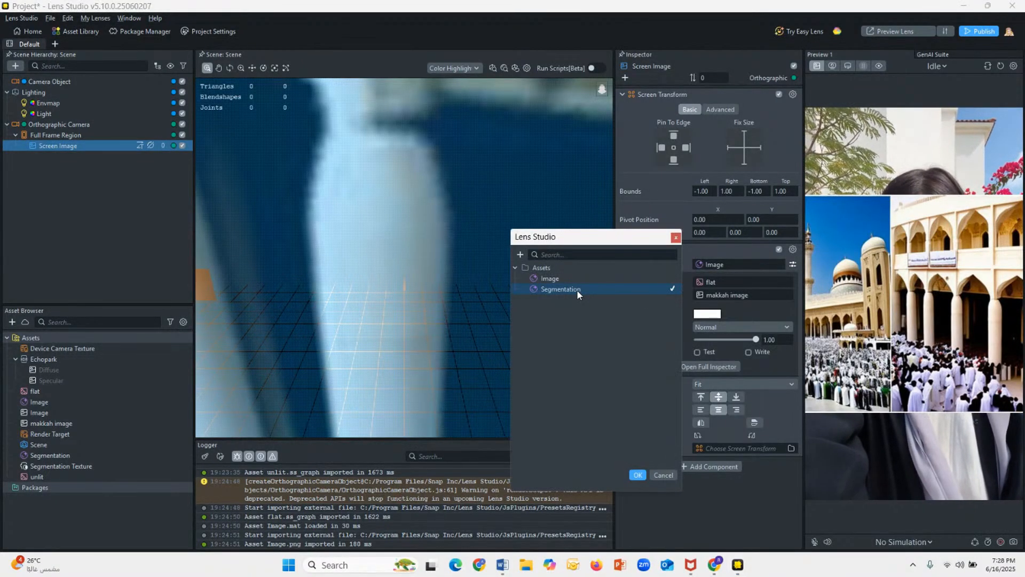
pyautogui.click(637, 474)
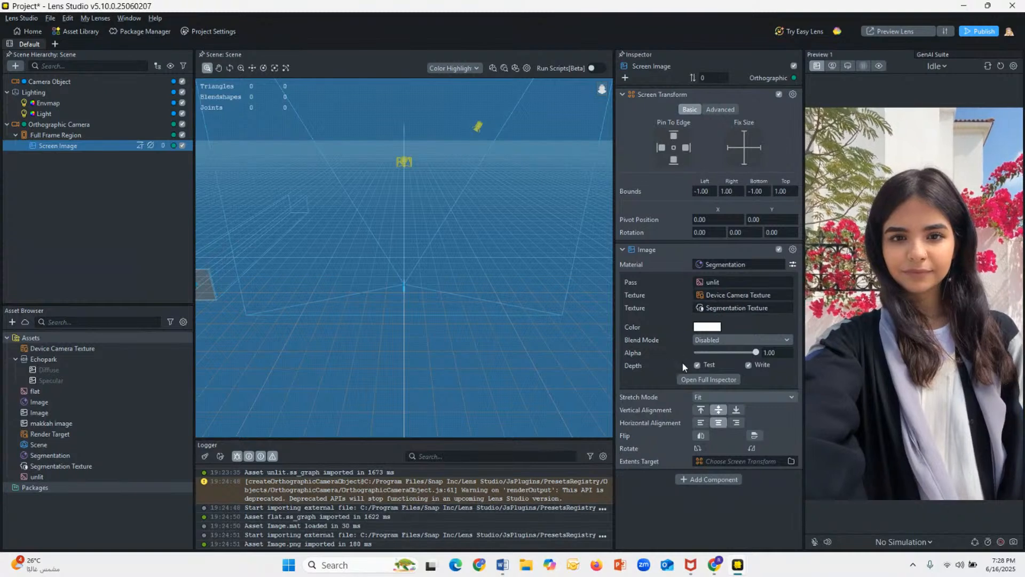
pyautogui.click(706, 342)
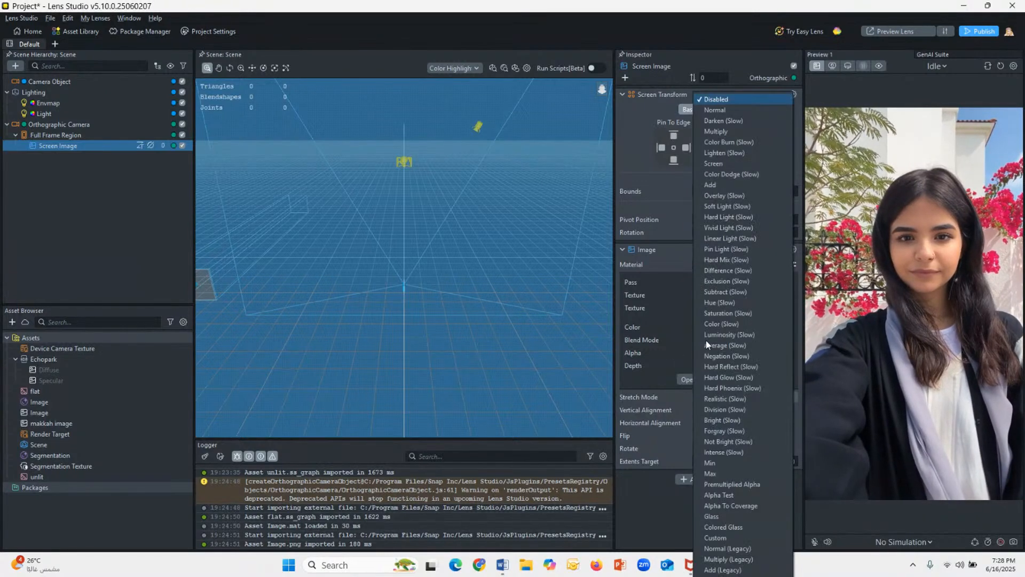
pyautogui.click(721, 111)
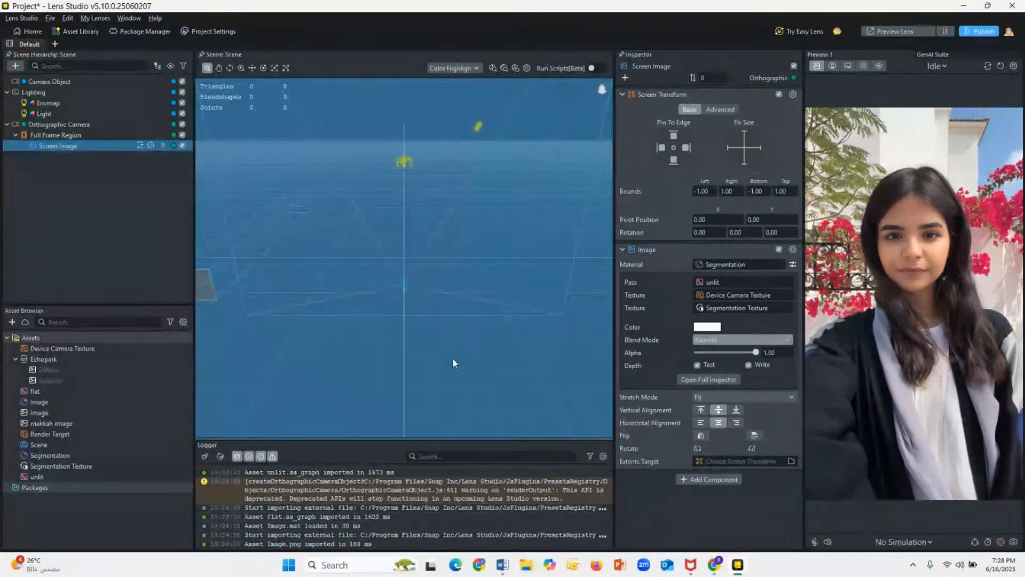
pyautogui.click(684, 479)
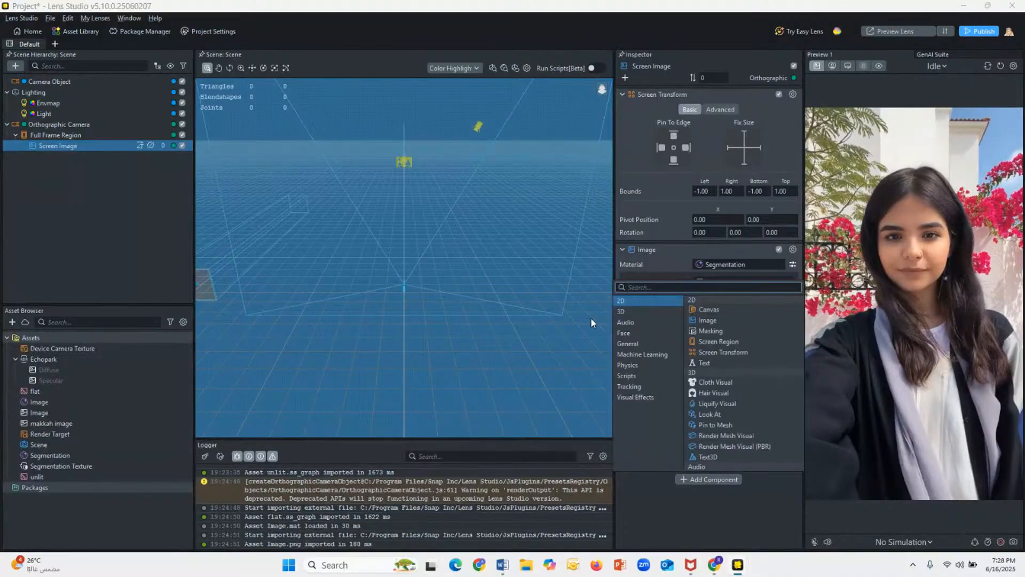
pyautogui.click(721, 519)
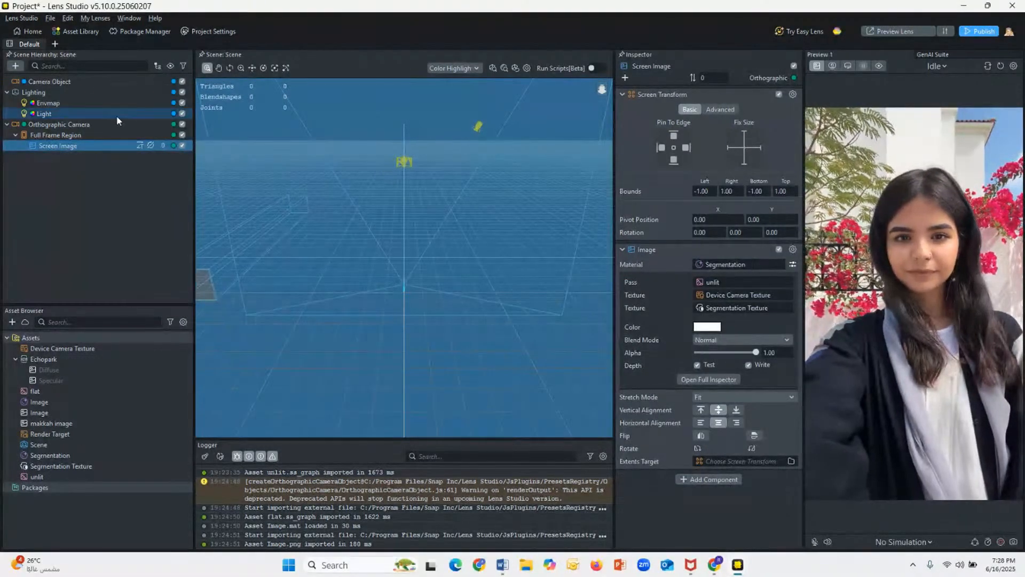
pyautogui.doubleClick(88, 146)
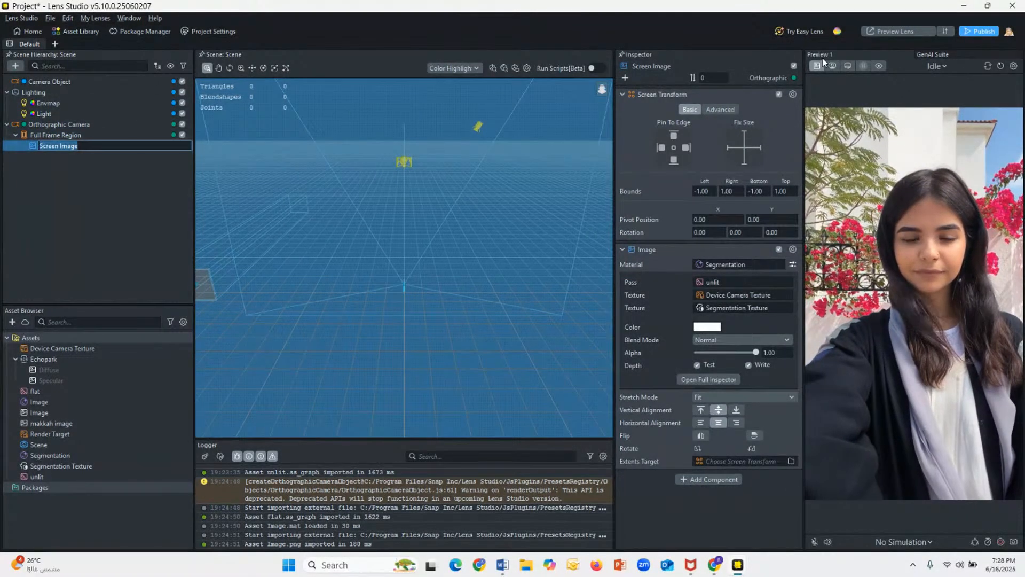
pyautogui.press('Return')
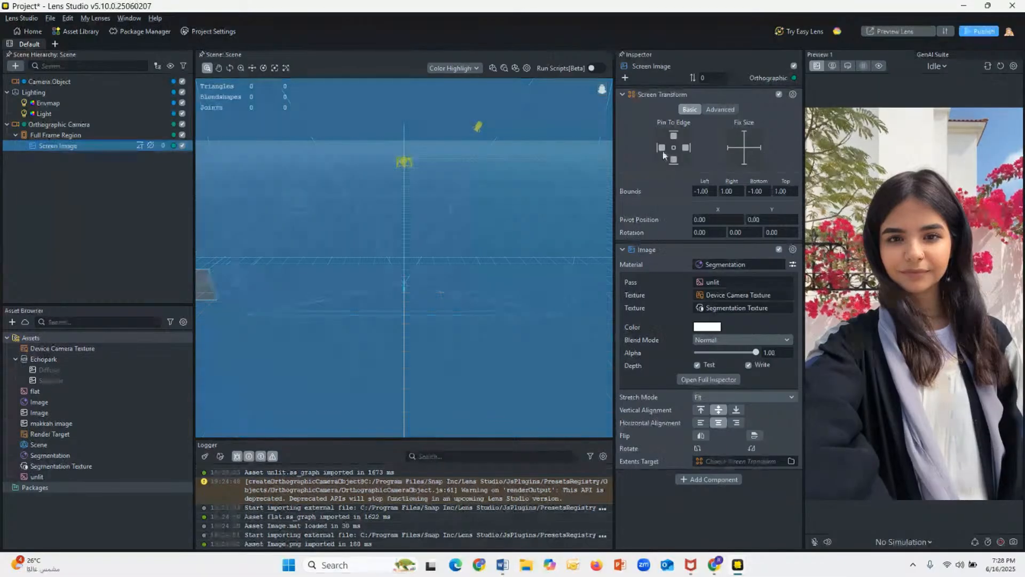
# Step: Close the project containing the makkah image and launch a new Lens Studio instance
pyautogui.click(1012, 5)
pyautogui.click(529, 287)
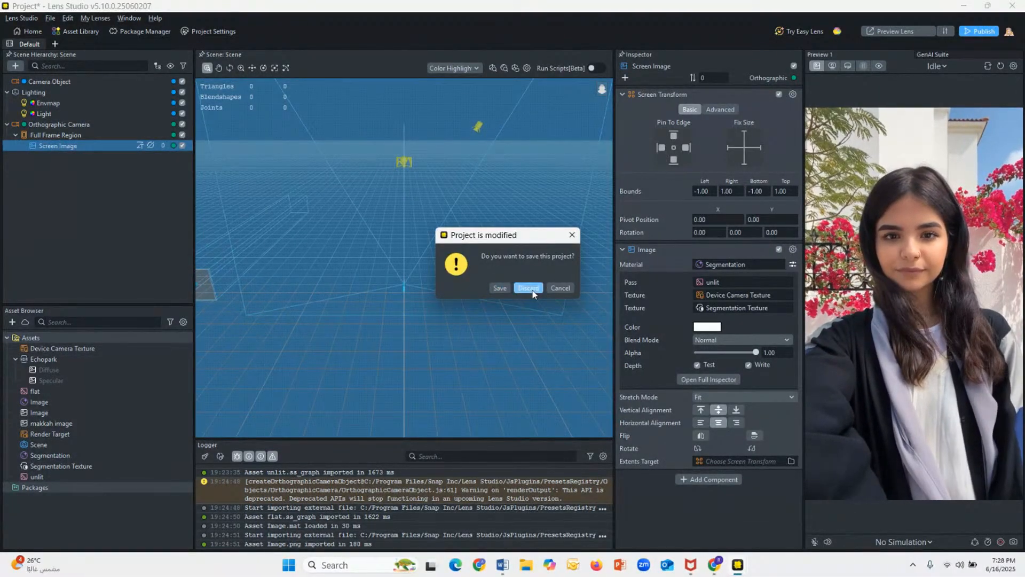
pyautogui.click(737, 564)
pyautogui.rightClick(738, 564)
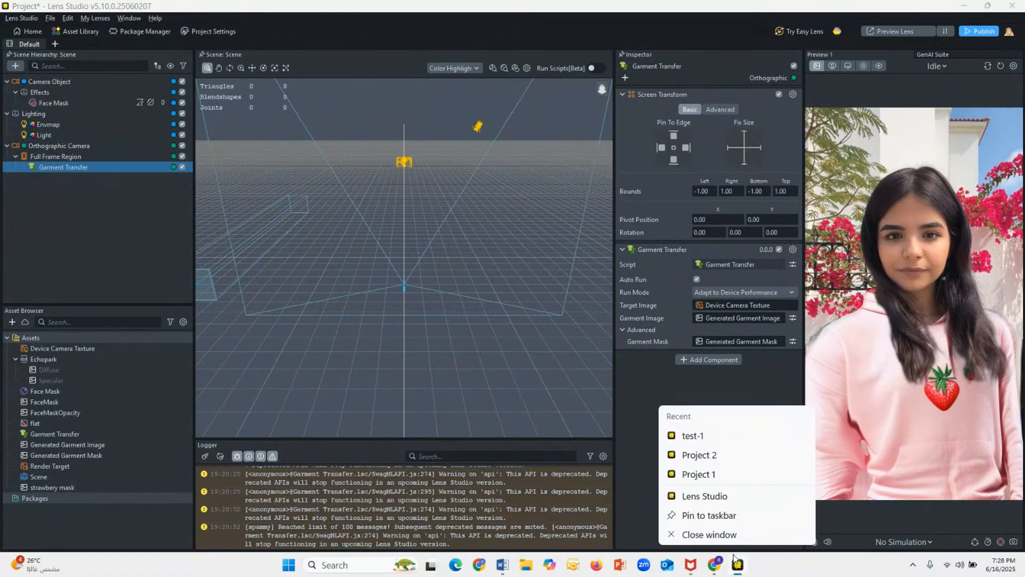
pyautogui.click(705, 495)
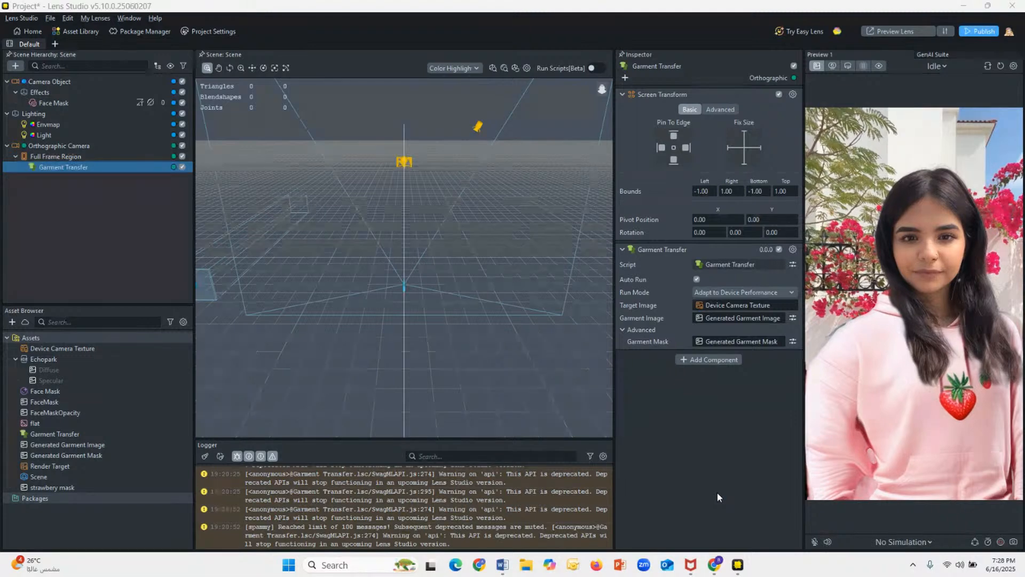
# Step: Switch to the newly launched Lens Studio window and postpone the 5.10.1 update
pyautogui.rightClick(740, 564)
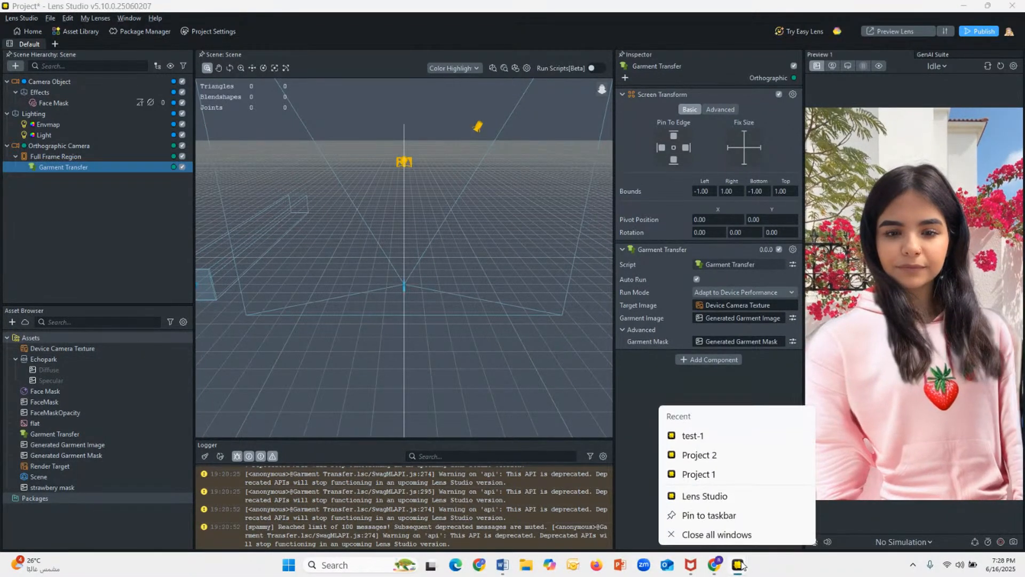
pyautogui.click(644, 389)
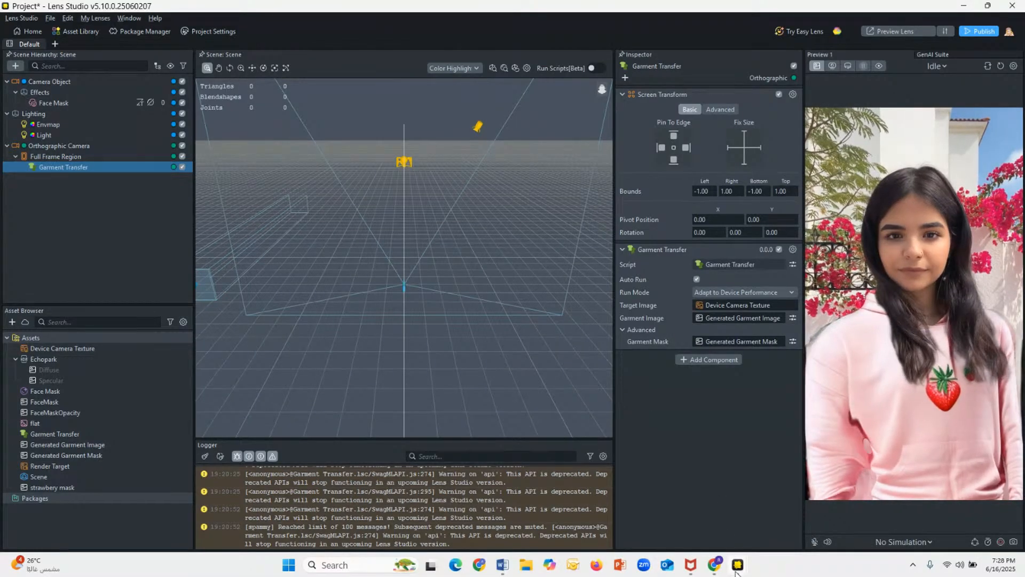
pyautogui.moveTo(737, 564)
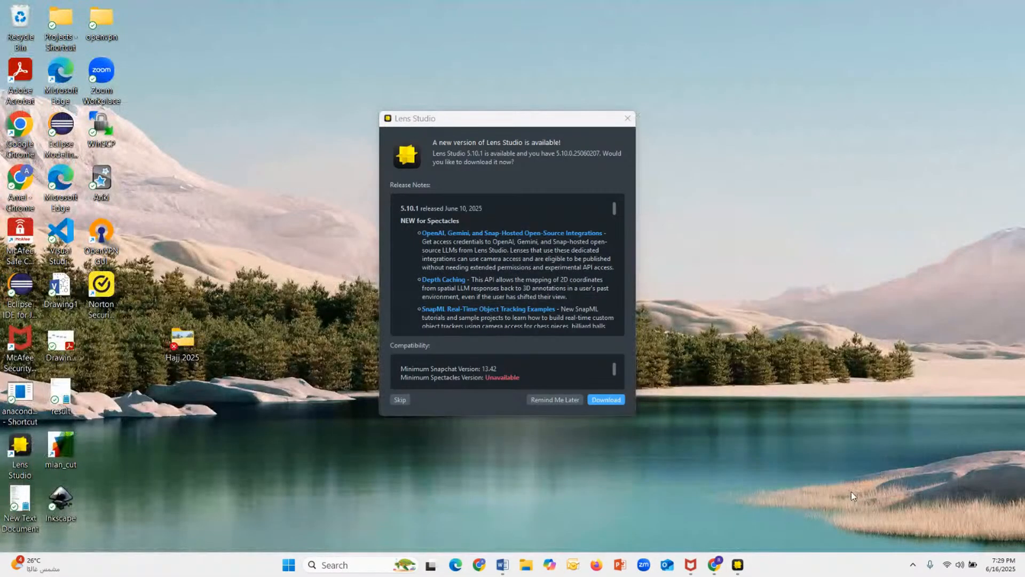
pyautogui.click(851, 491)
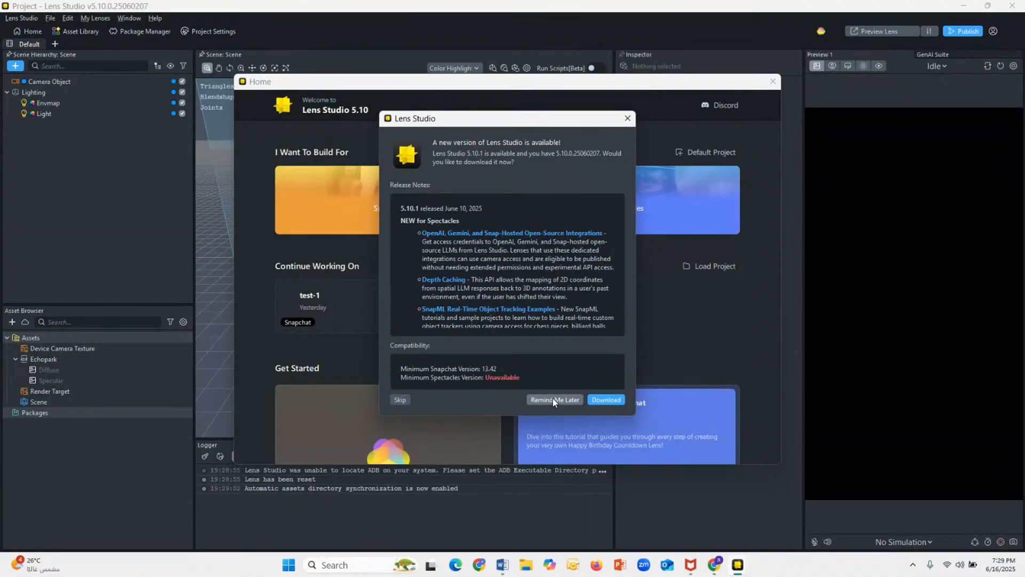
pyautogui.click(554, 400)
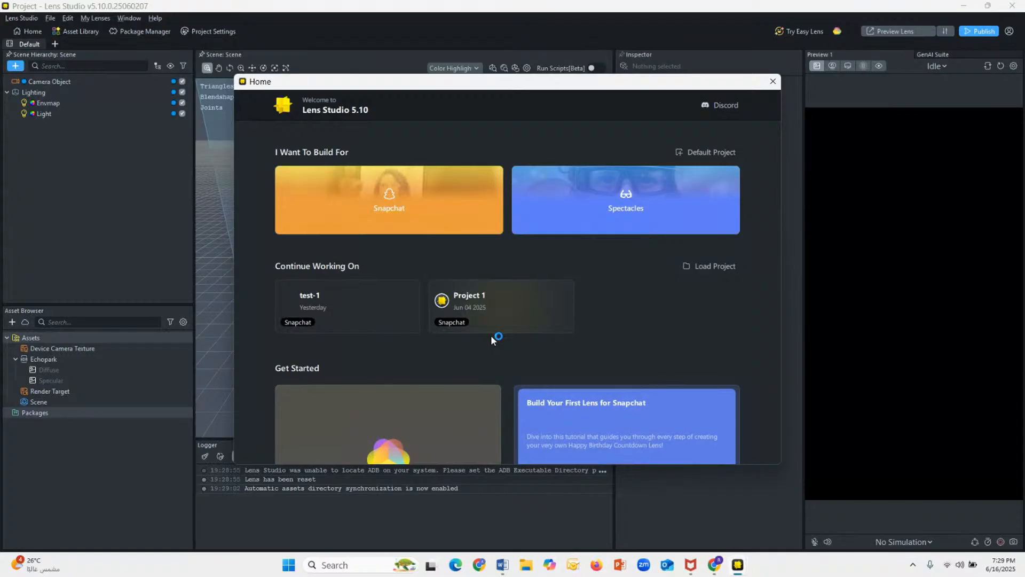
# Step: Close the browser page that opened and dismiss the Home window to reach the empty project
pyautogui.click(652, 230)
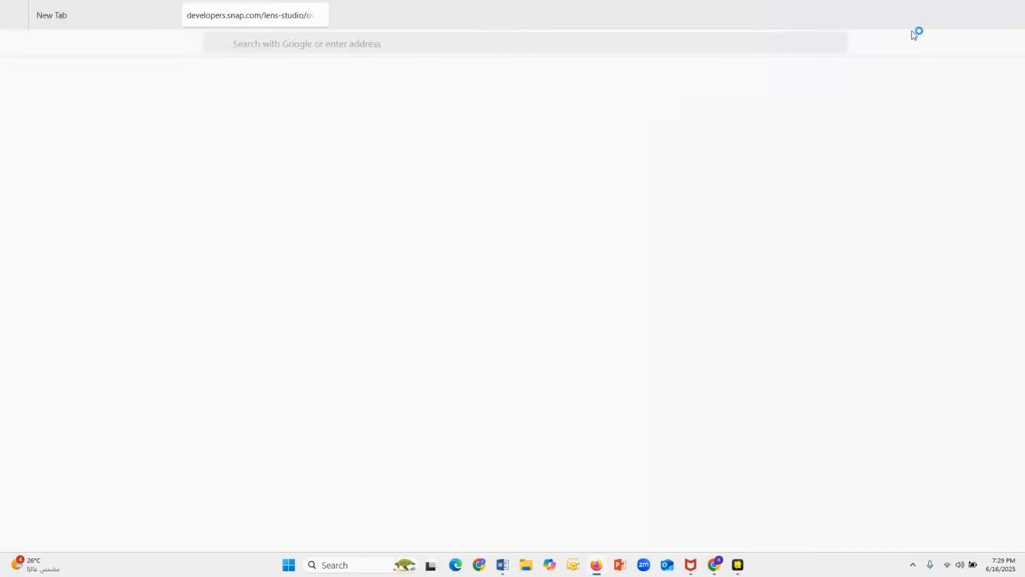
pyautogui.click(1012, 7)
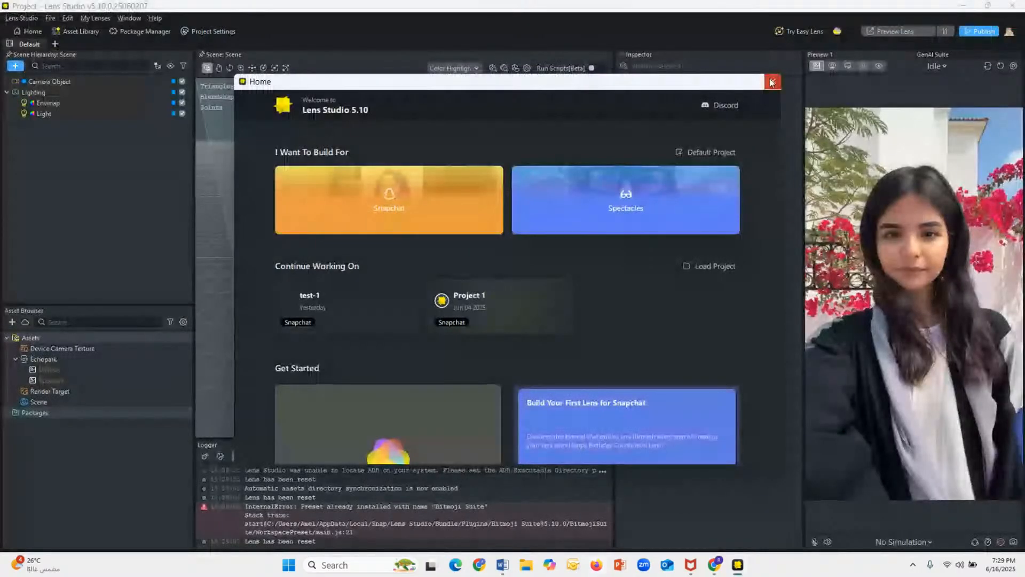
pyautogui.click(772, 81)
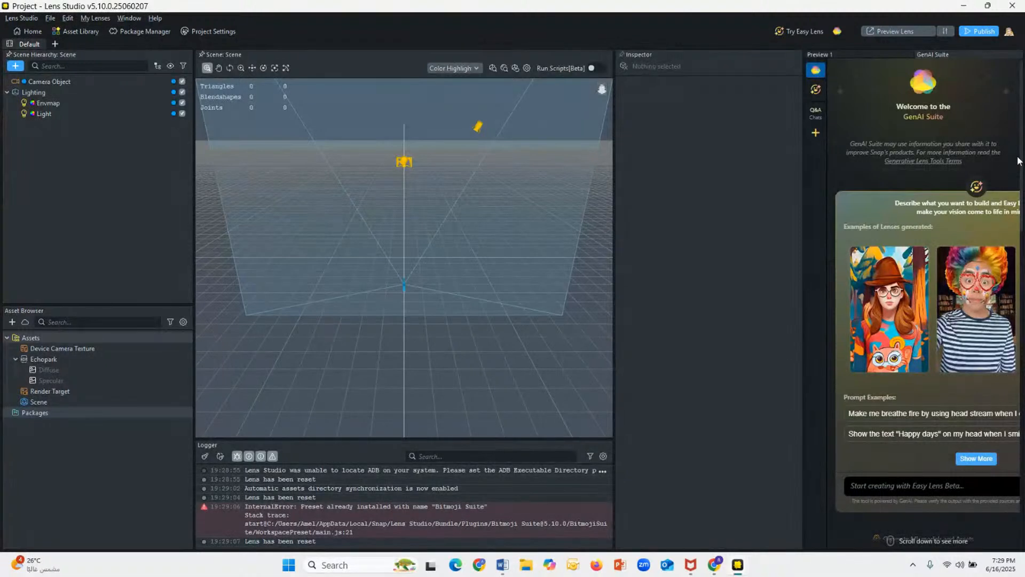
# Step: Generate an AI texture from the prompt "strawberry field", regenerating it once, and apply it to the project's assets
pyautogui.moveTo(1020, 175); pyautogui.dragTo(1021, 443)
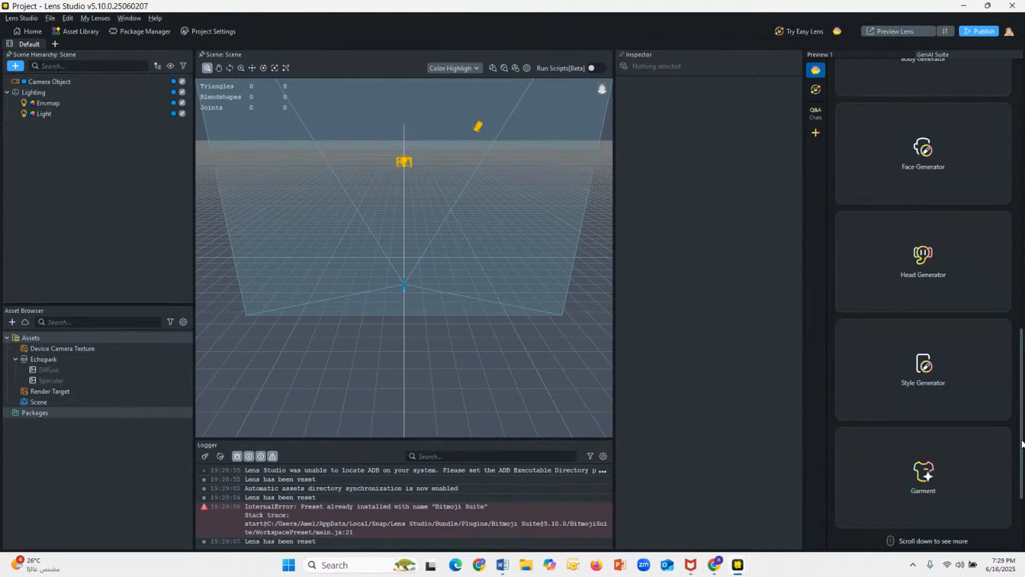
pyautogui.moveTo(1021, 443); pyautogui.dragTo(1019, 494)
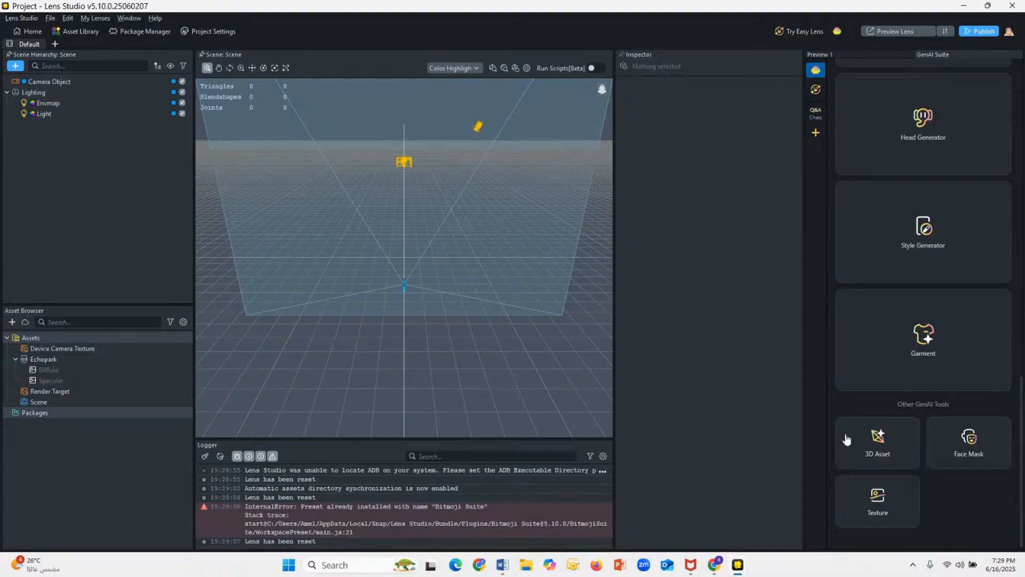
pyautogui.click(893, 502)
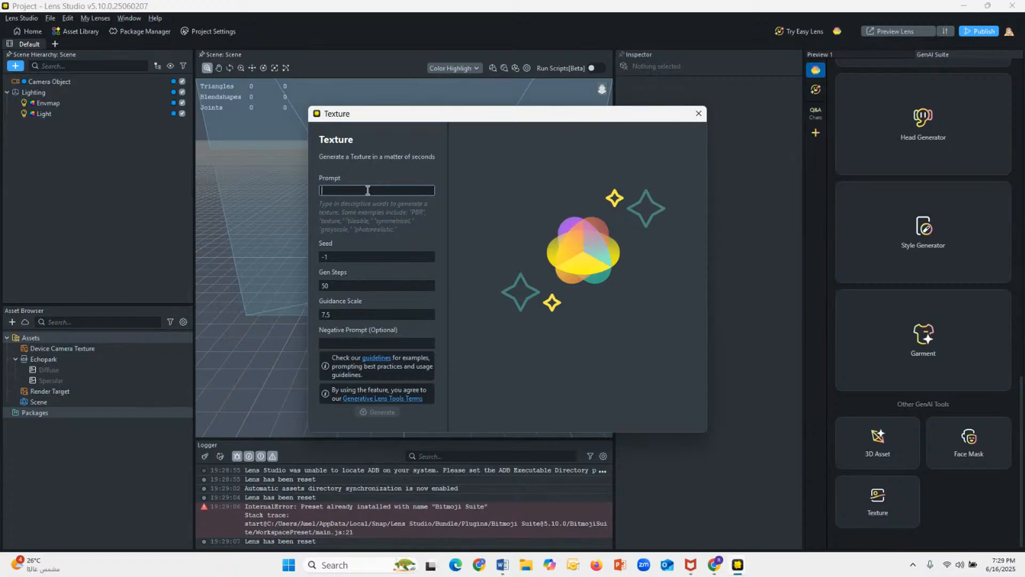
pyautogui.write('strawberry field')
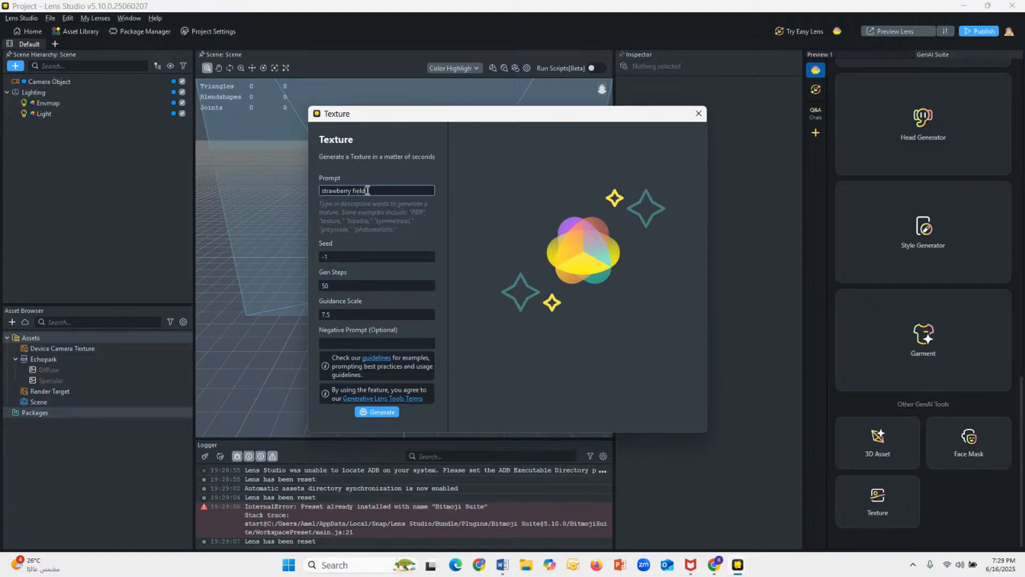
pyautogui.click(378, 413)
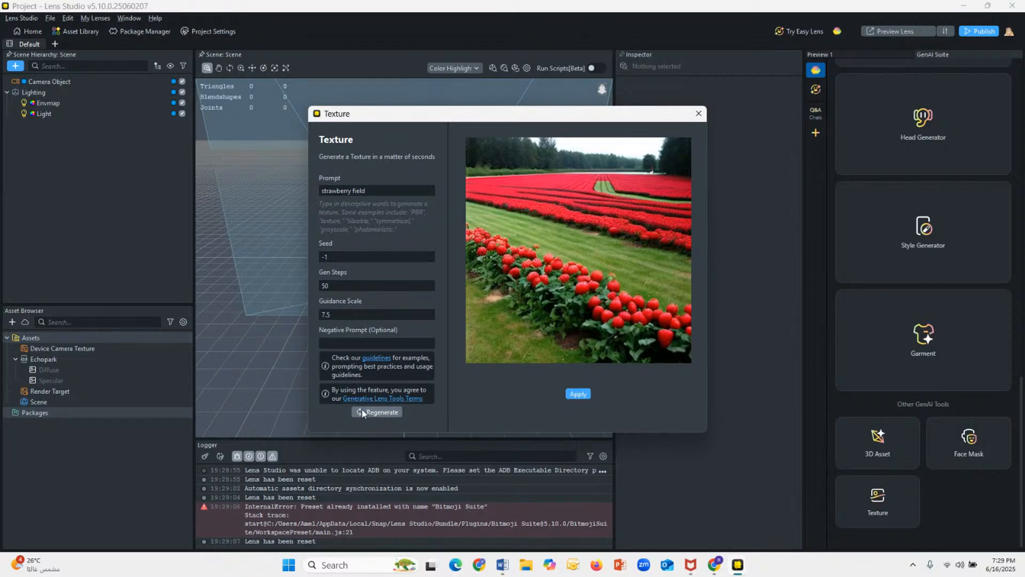
pyautogui.click(362, 412)
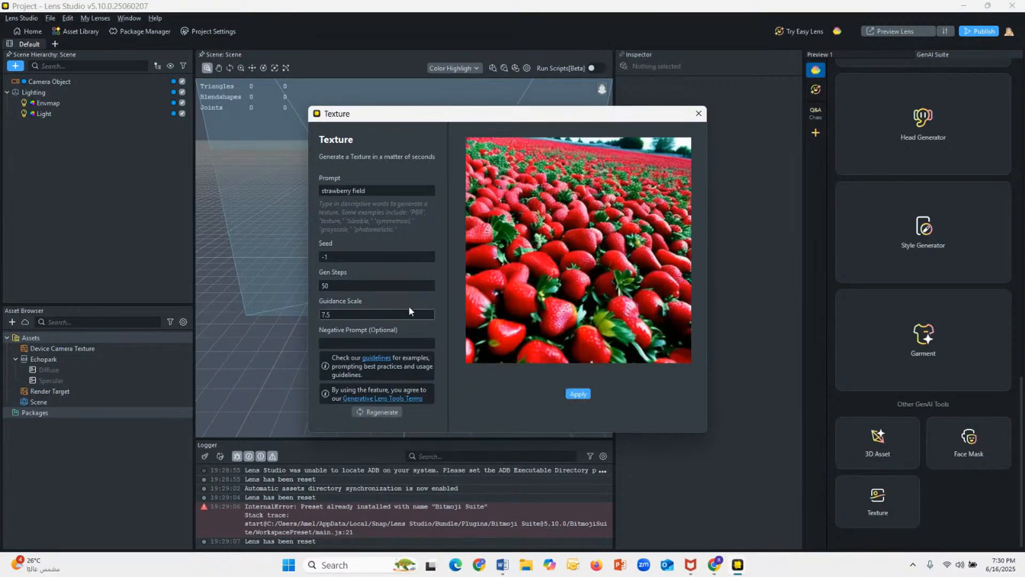
pyautogui.click(576, 394)
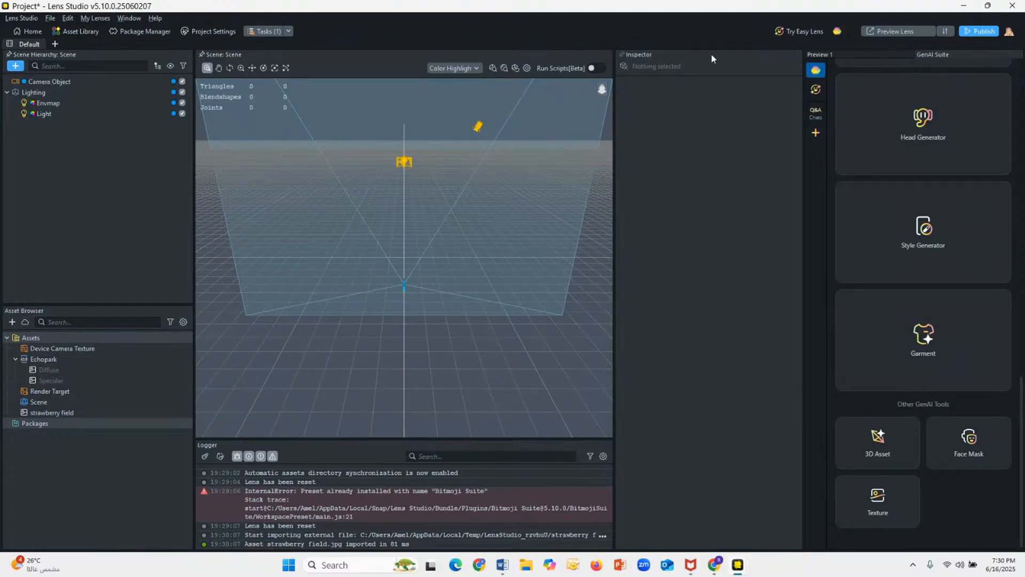
# Step: Add a Screen Image to the scene and assign the strawberry field texture to it
pyautogui.click(812, 55)
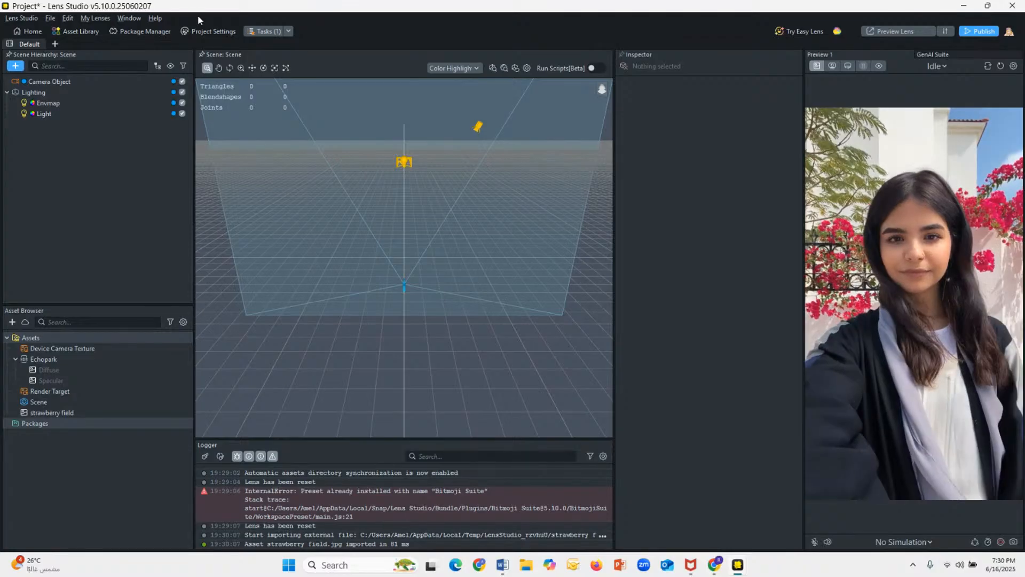
pyautogui.click(15, 66)
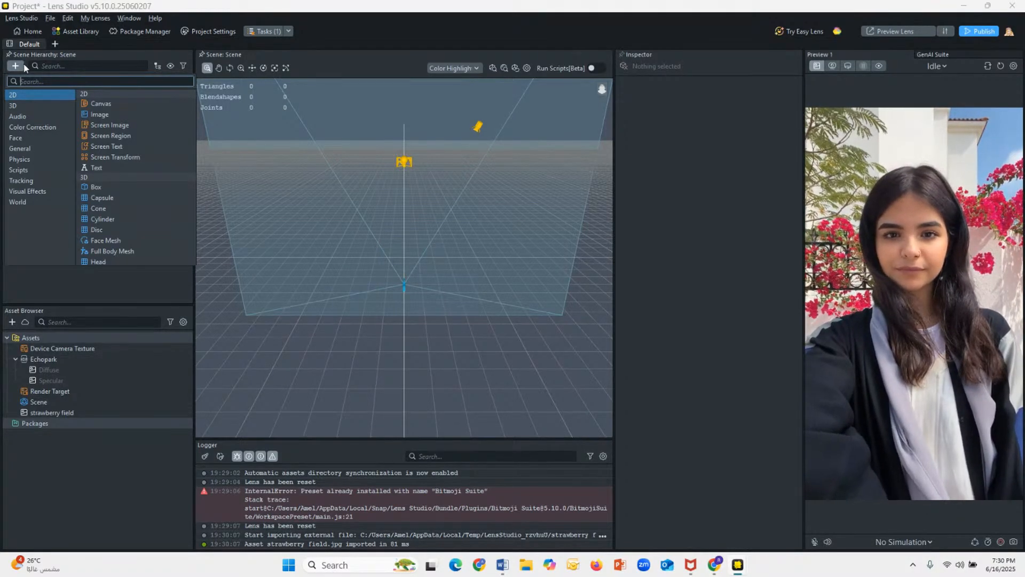
pyautogui.click(111, 125)
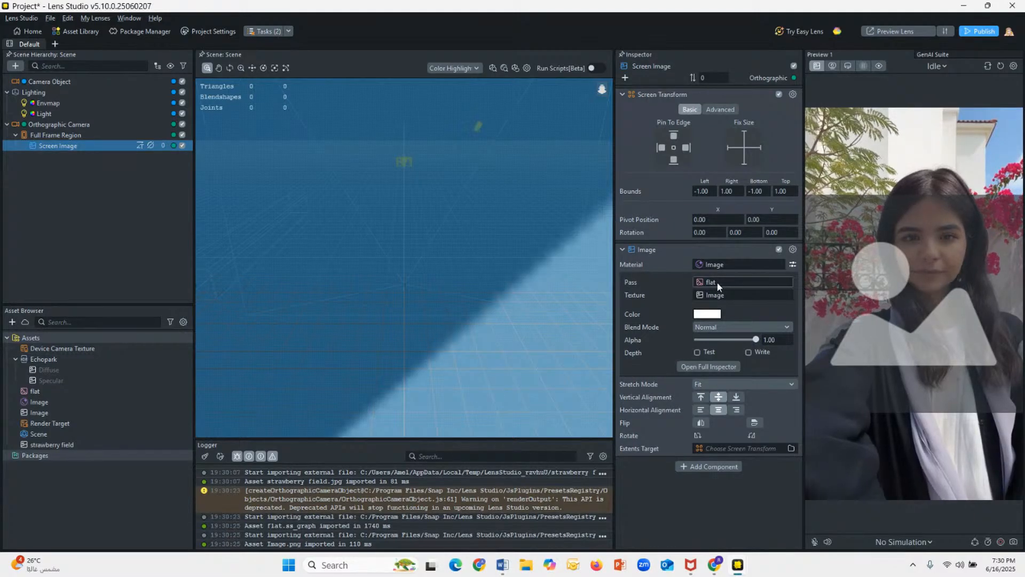
pyautogui.click(711, 295)
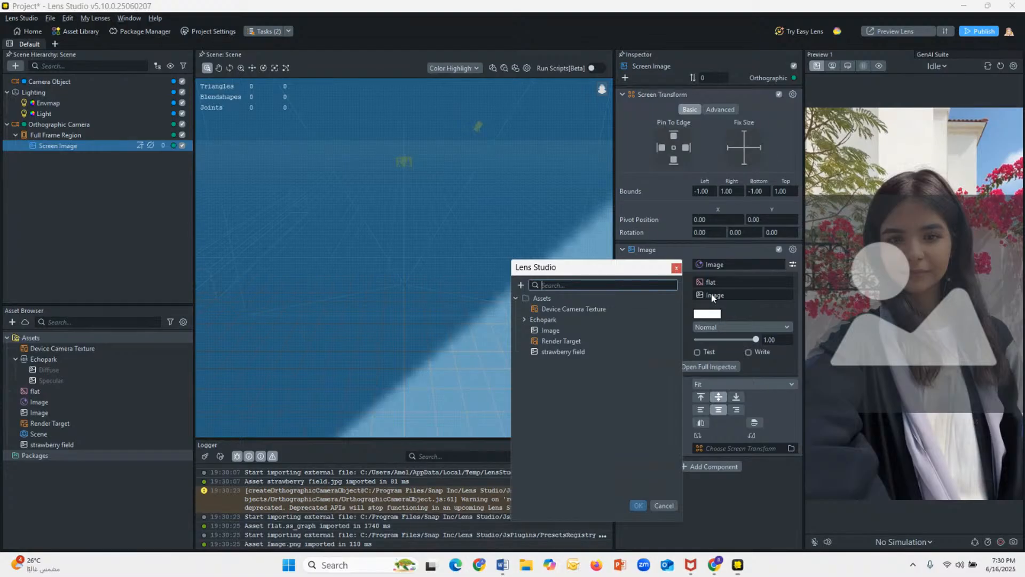
pyautogui.doubleClick(563, 352)
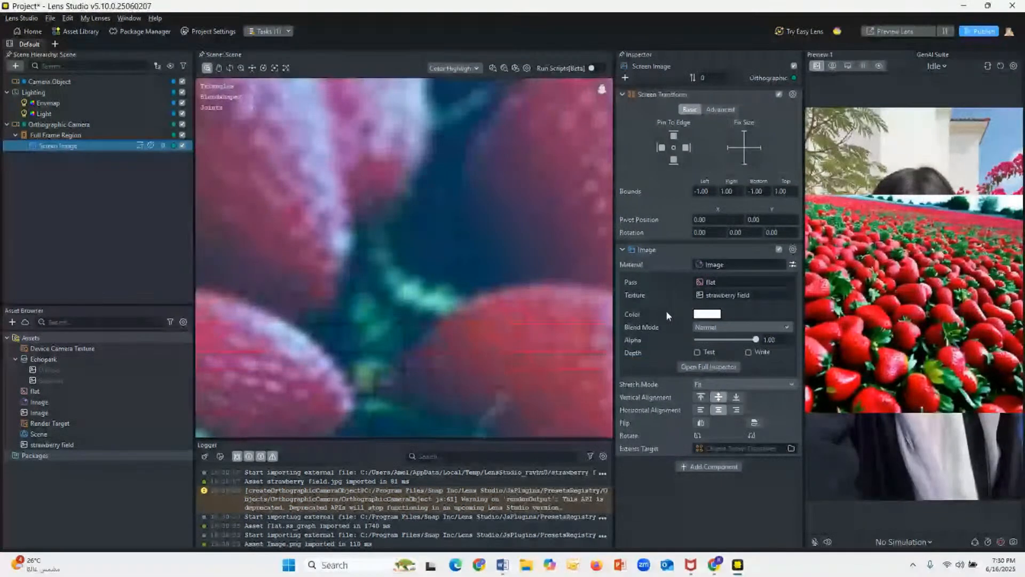
# Step: Check the Screen Image's blend mode options and set its stretch mode to Fill
pyautogui.click(712, 327)
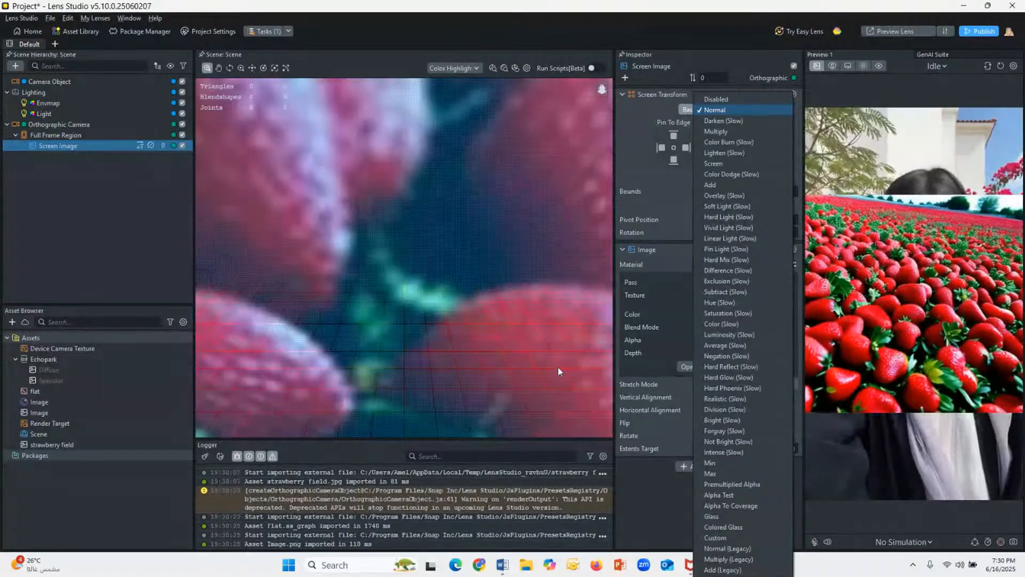
pyautogui.click(526, 376)
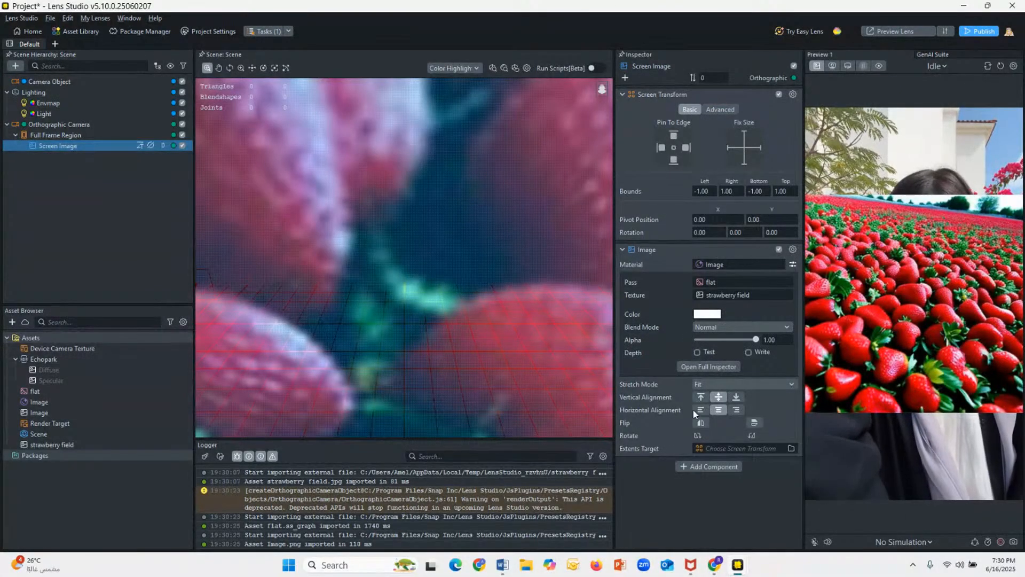
pyautogui.click(706, 382)
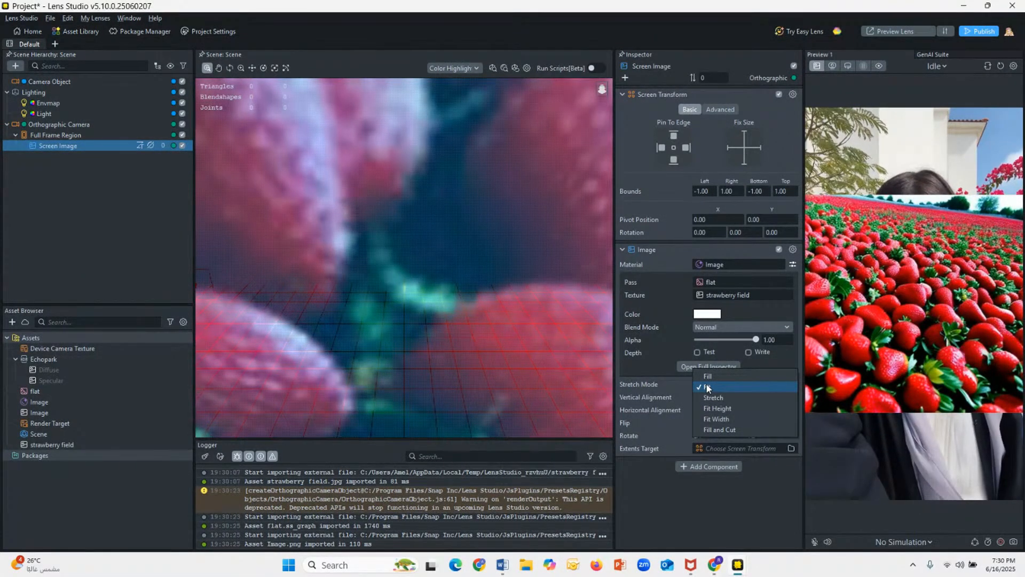
pyautogui.click(708, 376)
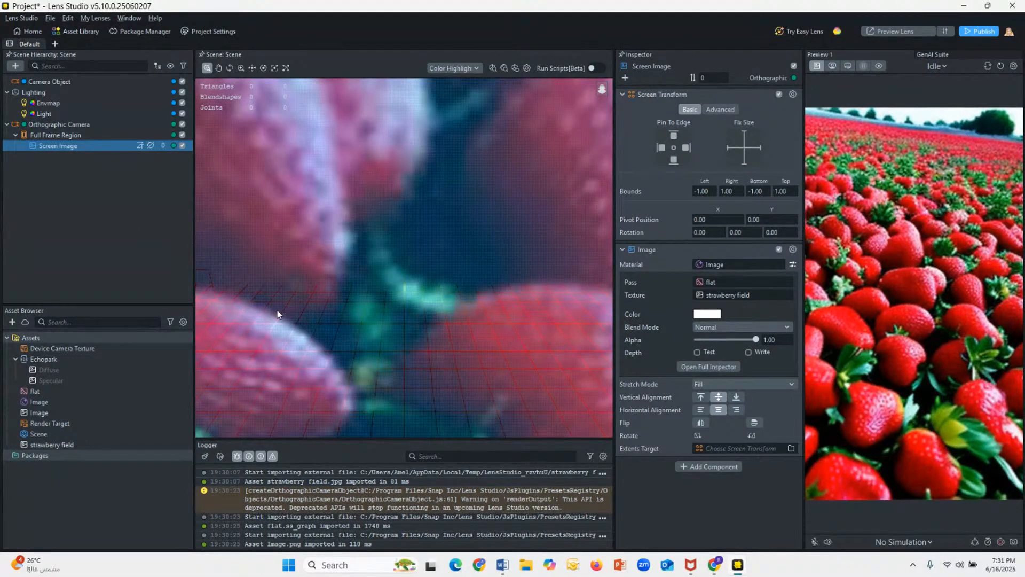
pyautogui.click(79, 185)
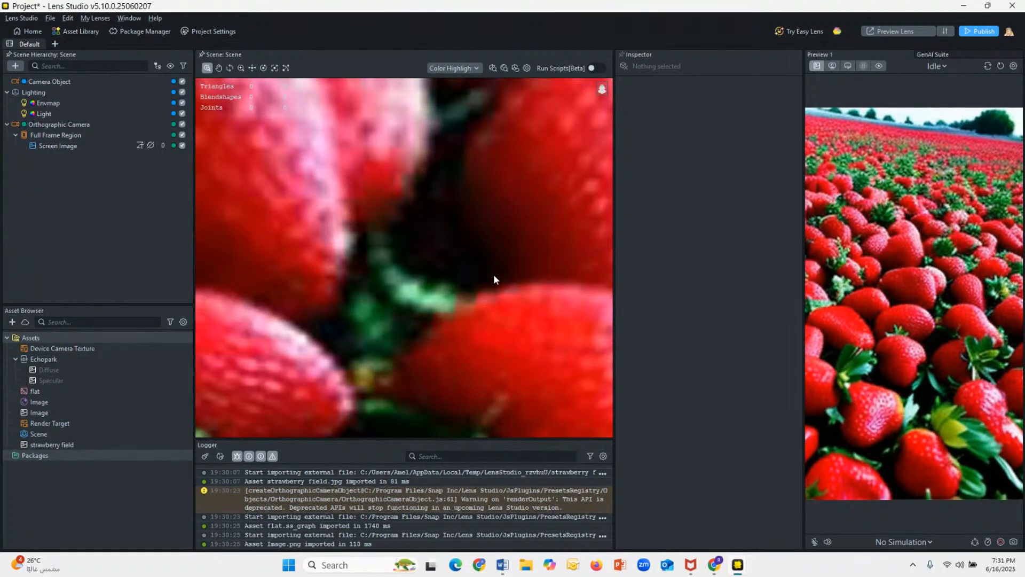
# Step: Try to move the Orthographic Camera to the top of the scene hierarchy
pyautogui.click(31, 126)
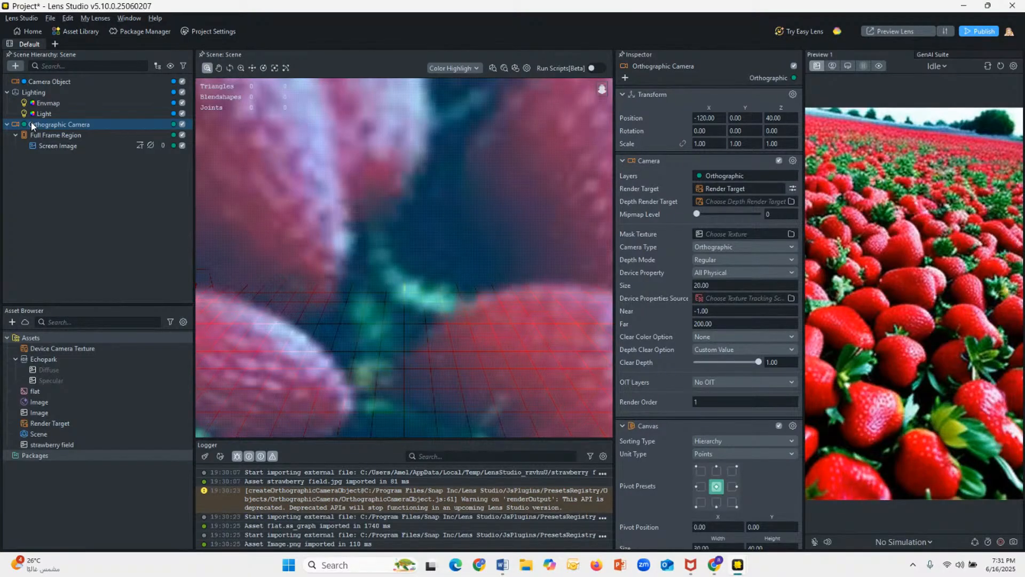
pyautogui.moveTo(32, 126); pyautogui.dragTo(22, 78)
pyautogui.moveTo(36, 126); pyautogui.dragTo(29, 66)
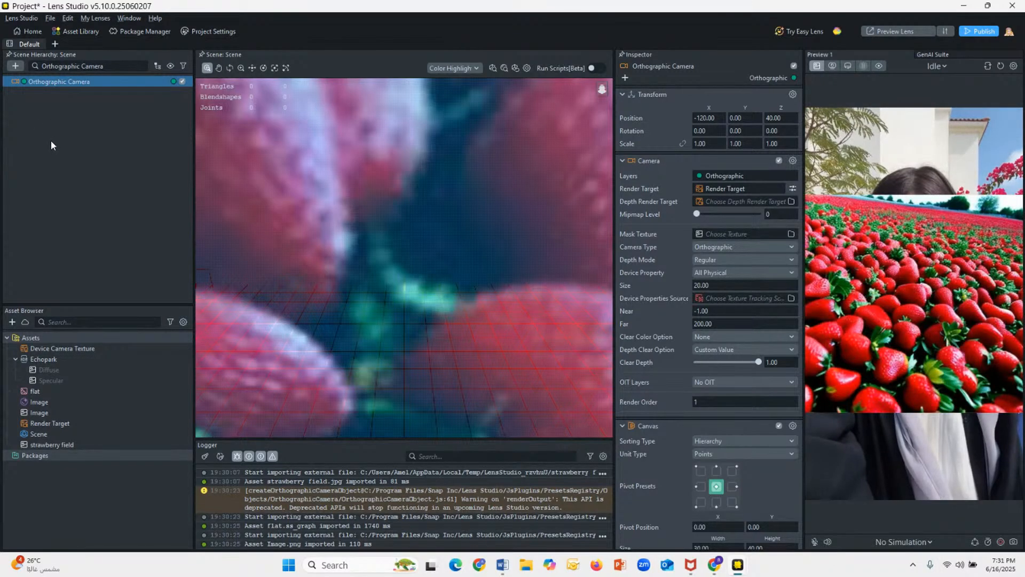
# Step: Undo the Screen Image's texture and material assignments
pyautogui.click(41, 85)
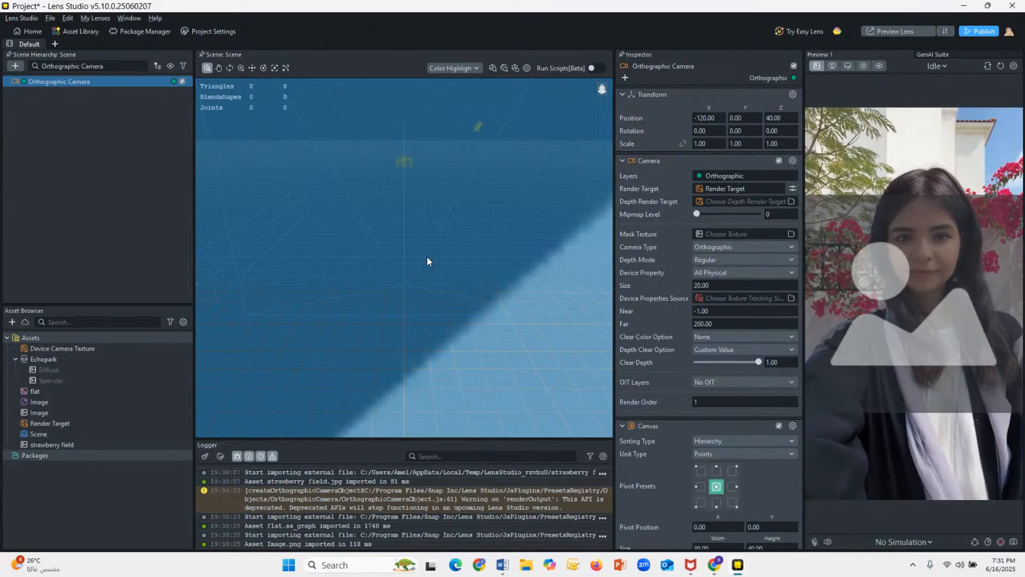
pyautogui.click(184, 274)
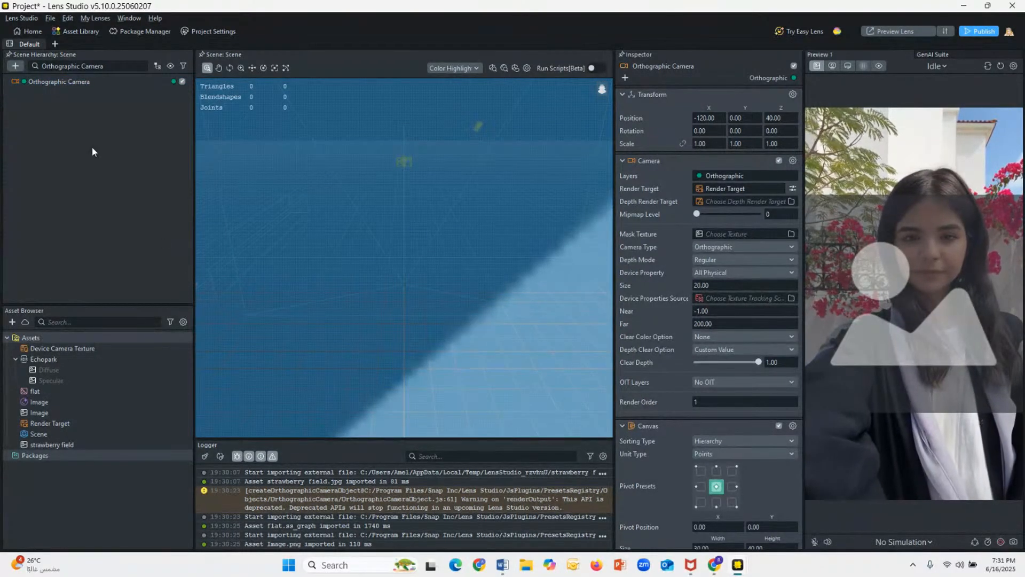
pyautogui.click(47, 81)
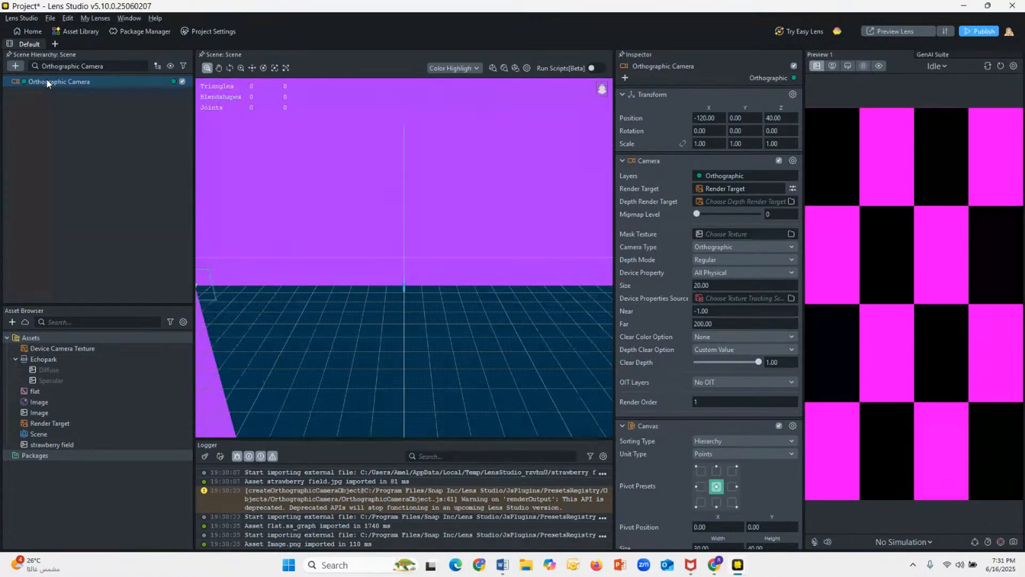
pyautogui.click(288, 334)
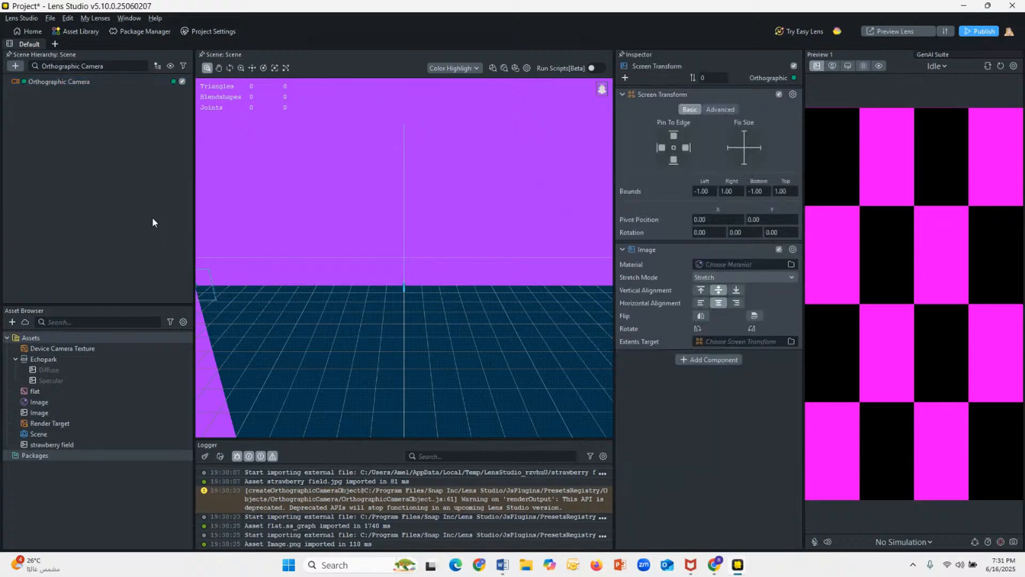
# Step: Close the strawberry field project and discard its changes
pyautogui.click(1013, 6)
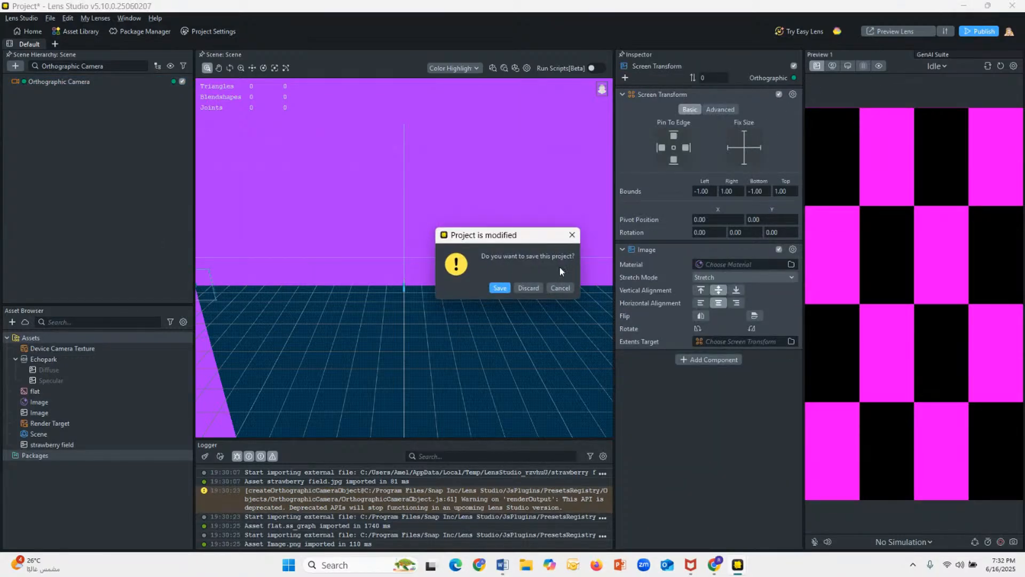
pyautogui.click(529, 288)
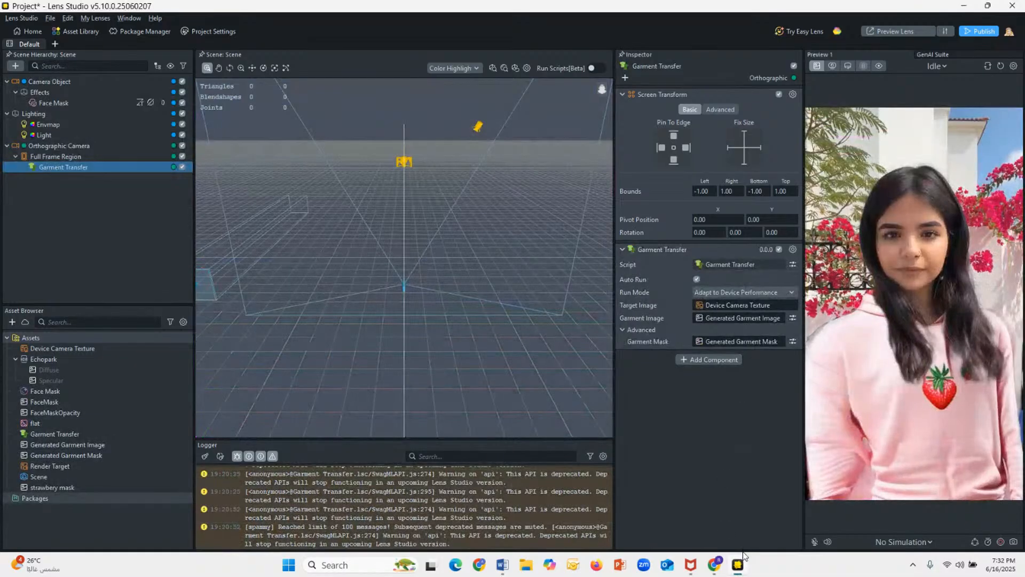
# Step: Launch a new Lens Studio instance and dismiss its update notice and Home window
pyautogui.rightClick(738, 565)
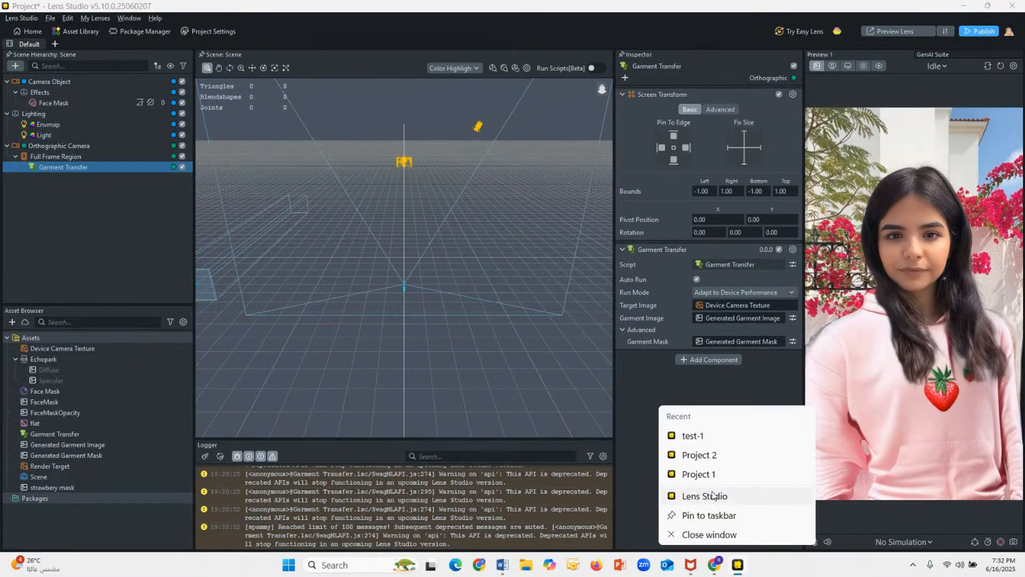
pyautogui.click(712, 494)
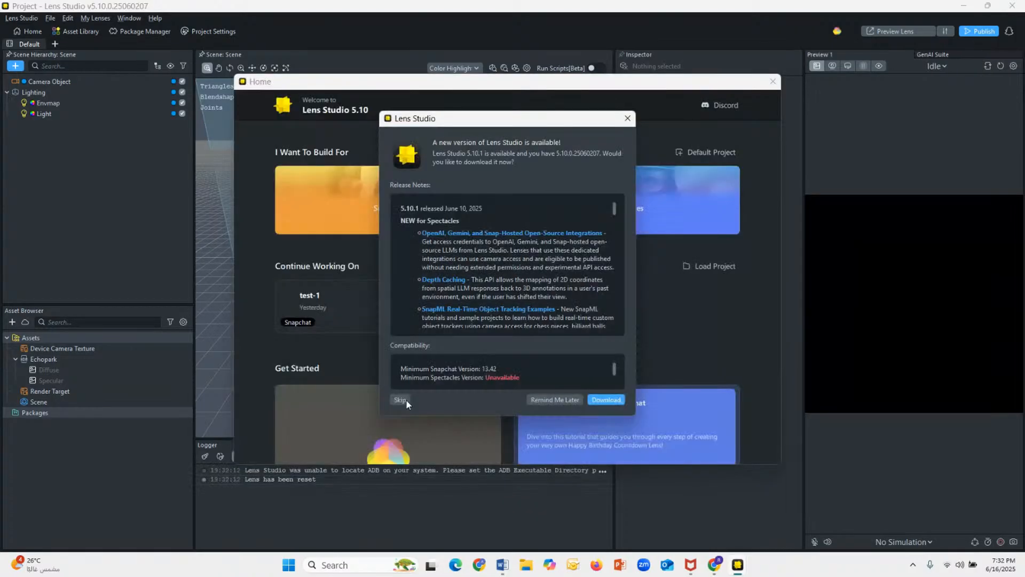
pyautogui.click(628, 118)
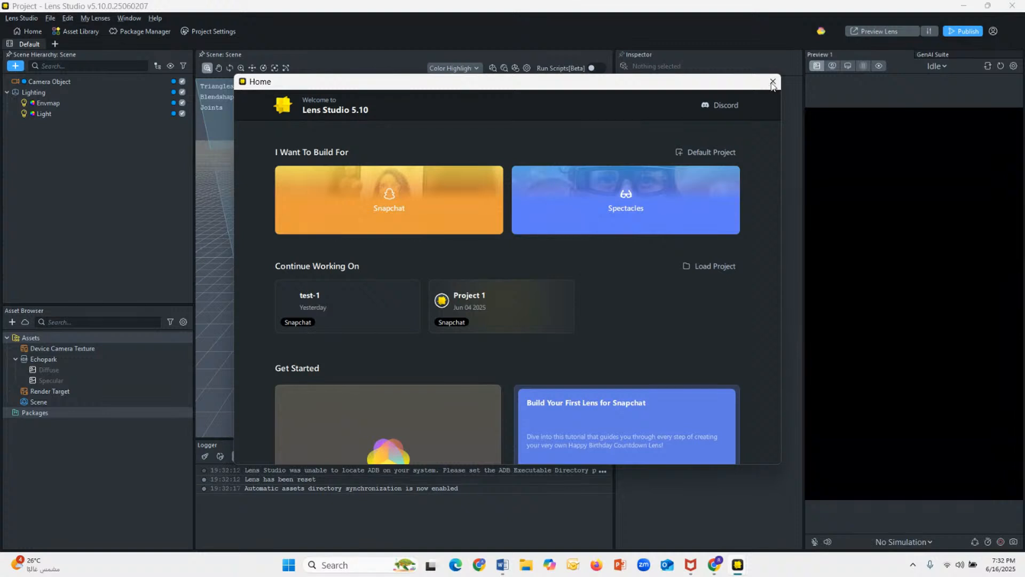
pyautogui.click(772, 82)
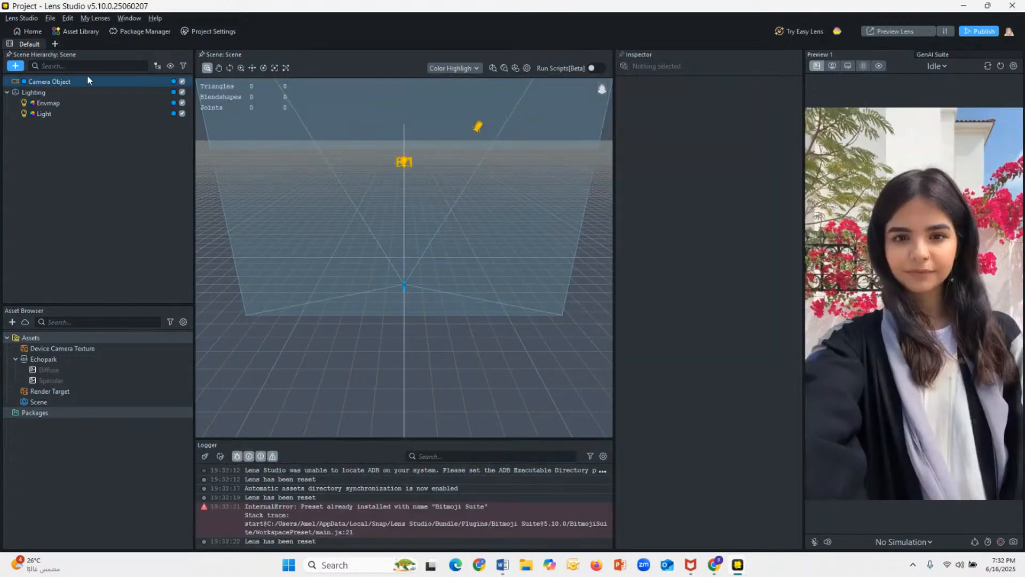
# Step: Generate a texture in the GenAI Suite from the prompt "strawberry field, cartoon" and apply it to the project
pyautogui.click(15, 65)
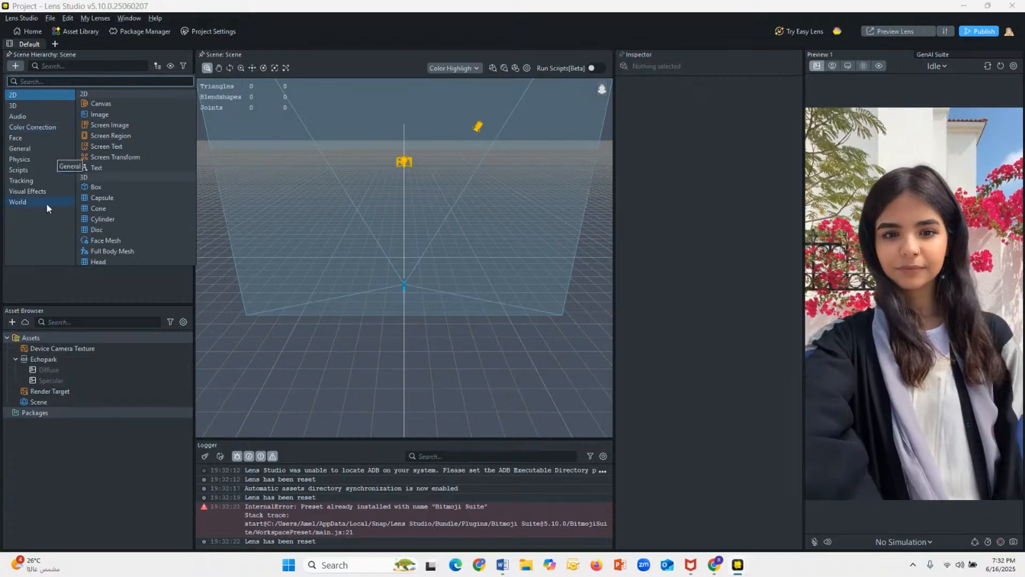
pyautogui.click(97, 276)
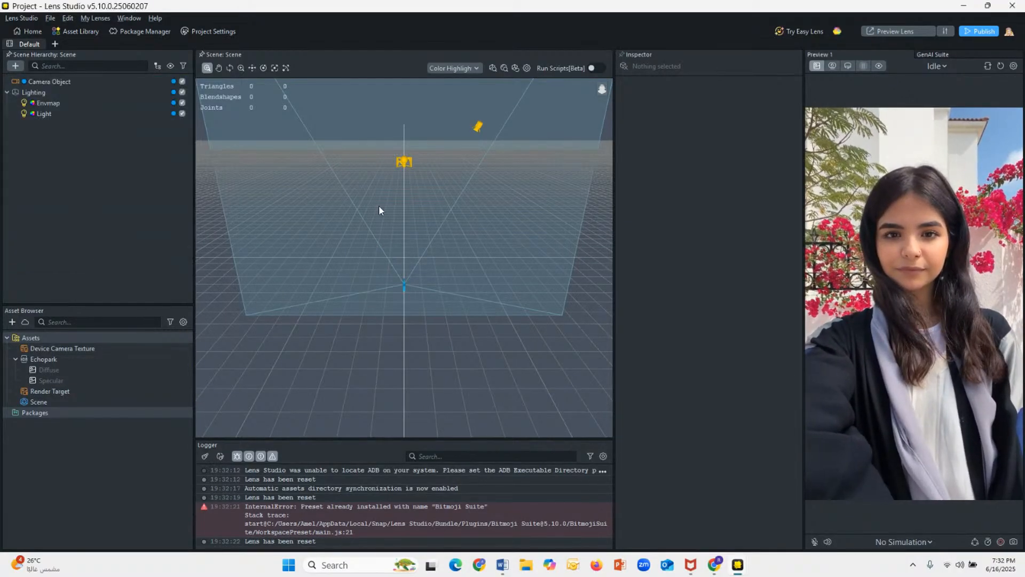
pyautogui.click(927, 54)
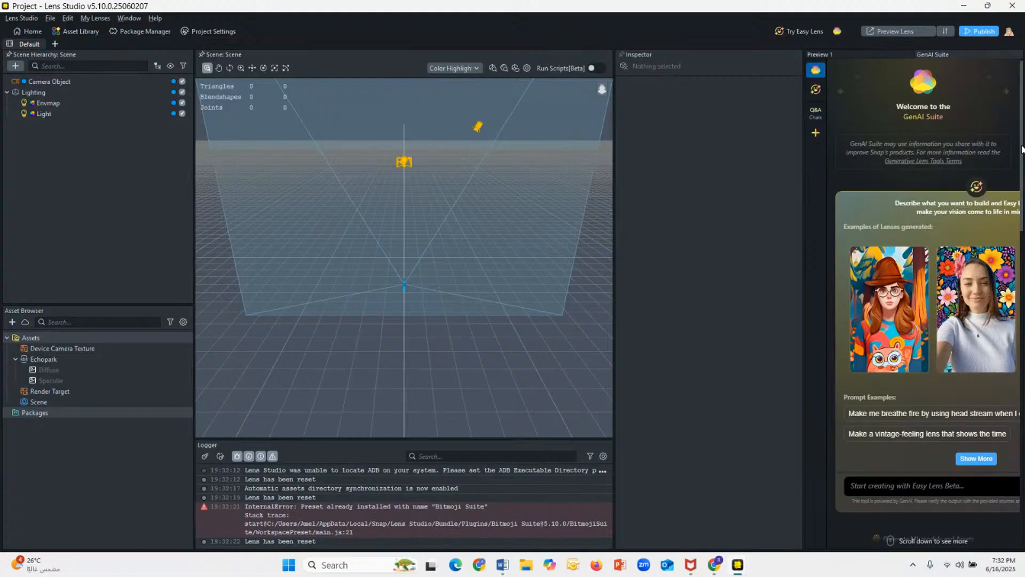
pyautogui.scroll(-15, 1022, 149)
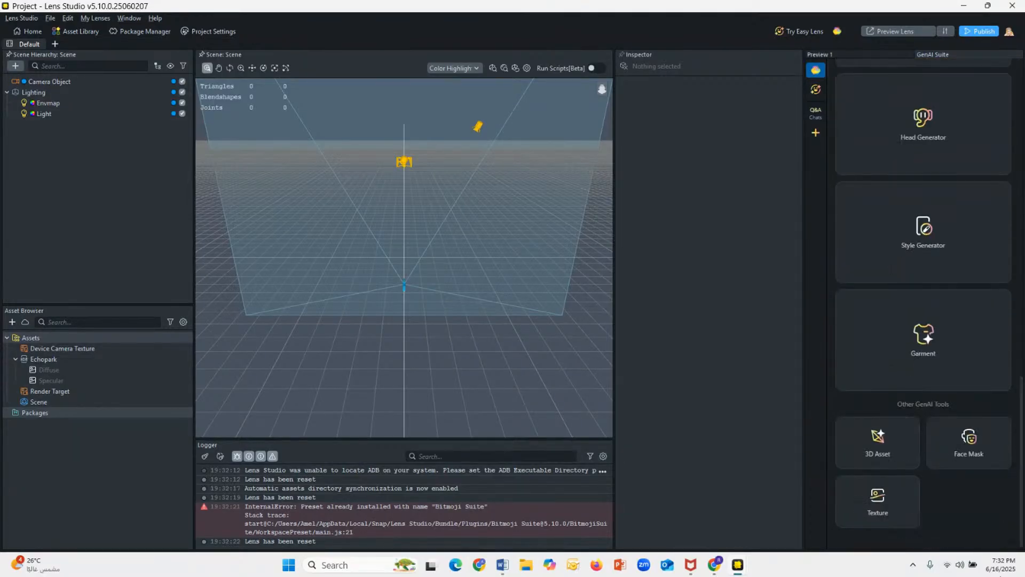
pyautogui.click(897, 522)
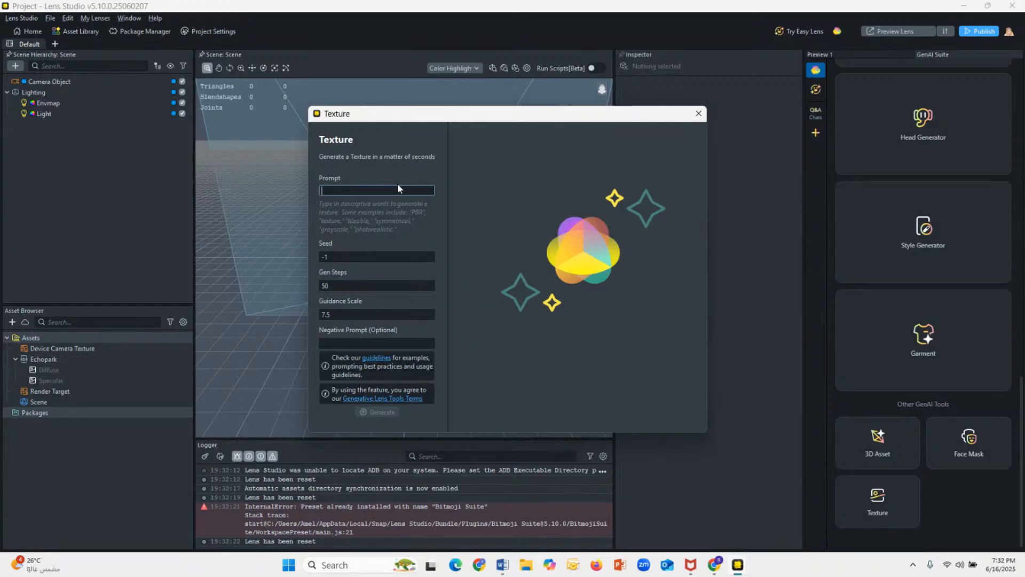
pyautogui.write('strawbe')
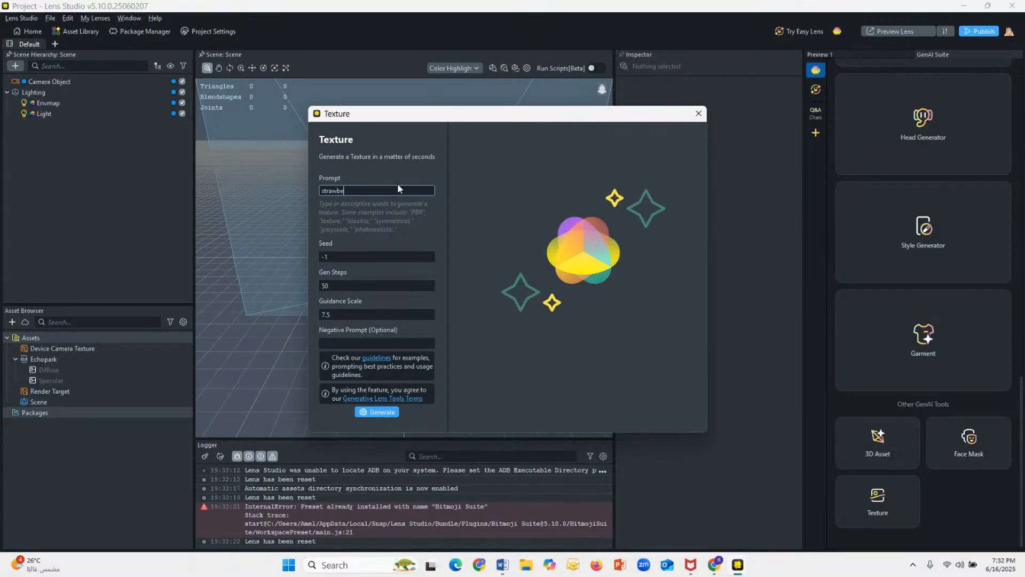
pyautogui.write('rry field, cartoon')
pyautogui.click(378, 411)
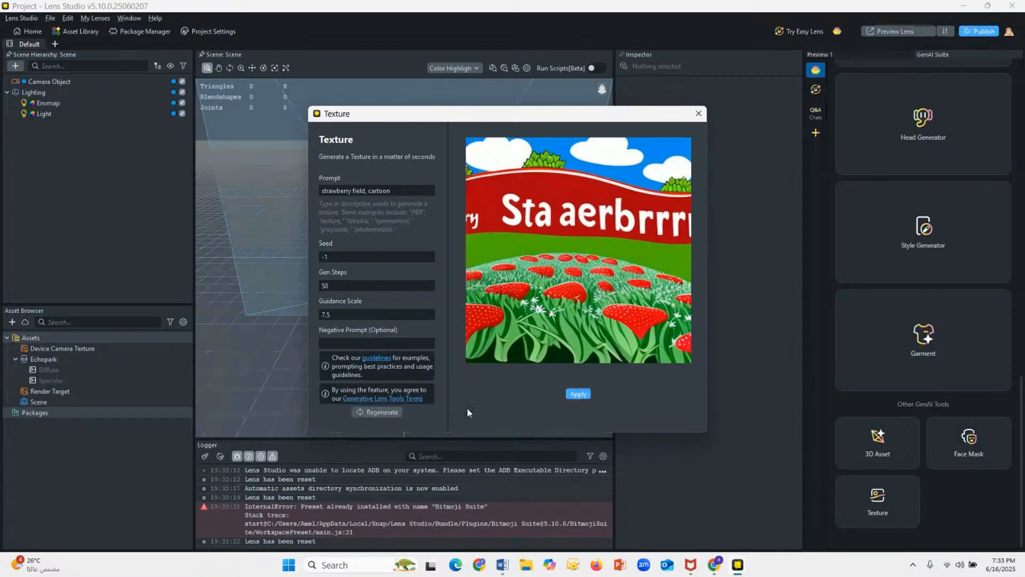
pyautogui.click(576, 394)
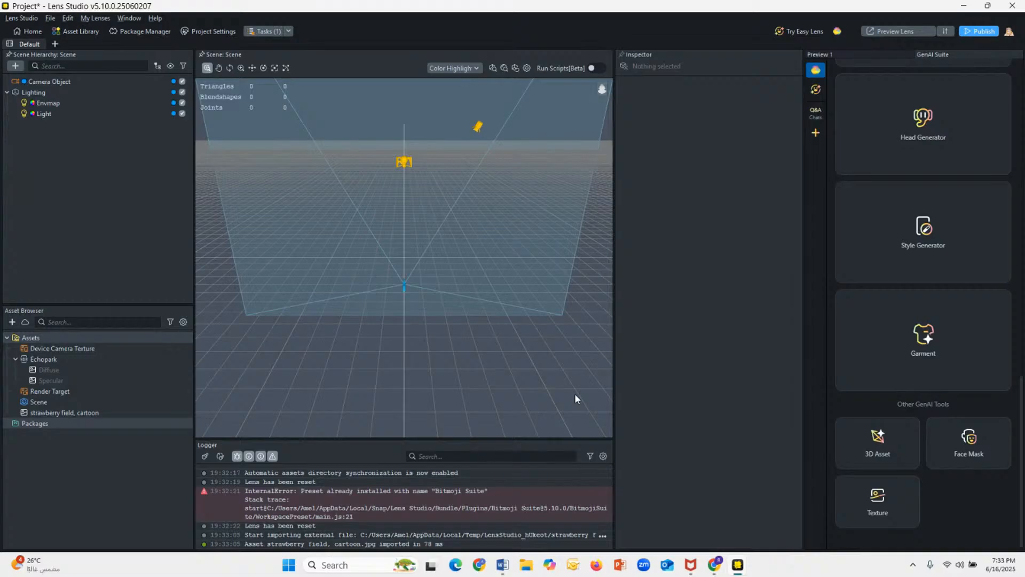
# Step: Add a Screen Image to the scene and assign the "strawberry field, cartoon" texture to it
pyautogui.click(838, 54)
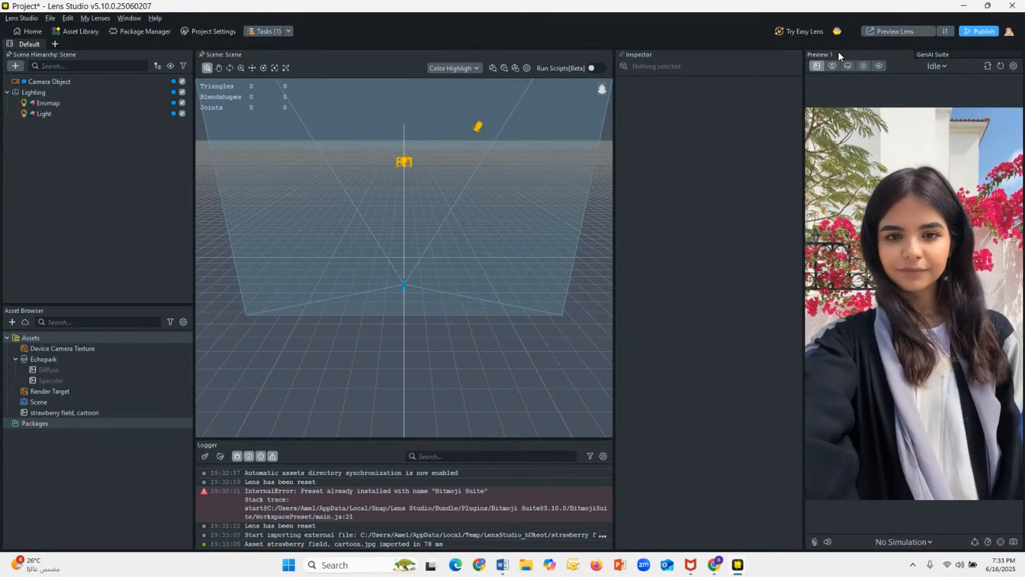
pyautogui.click(22, 66)
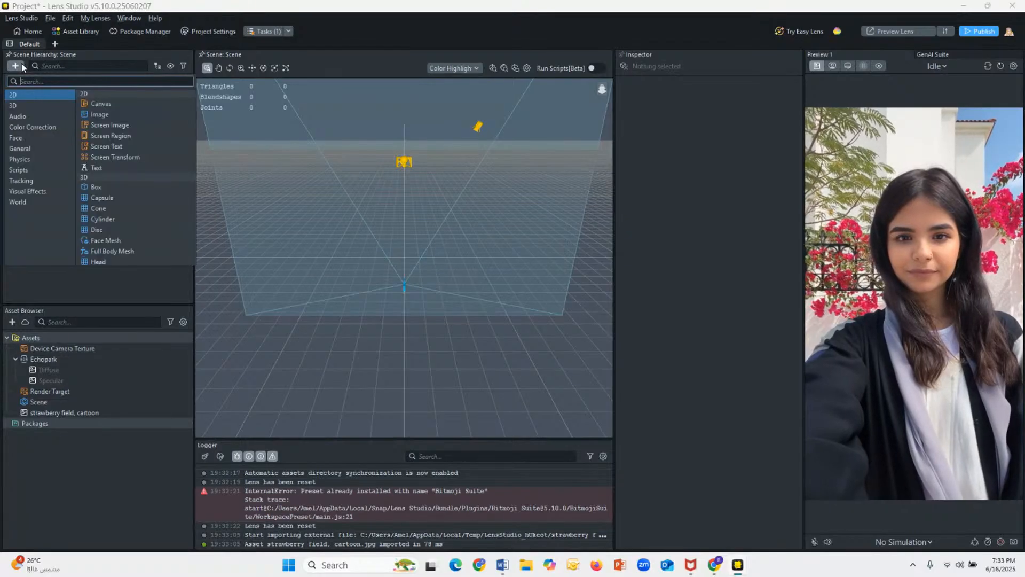
pyautogui.click(112, 124)
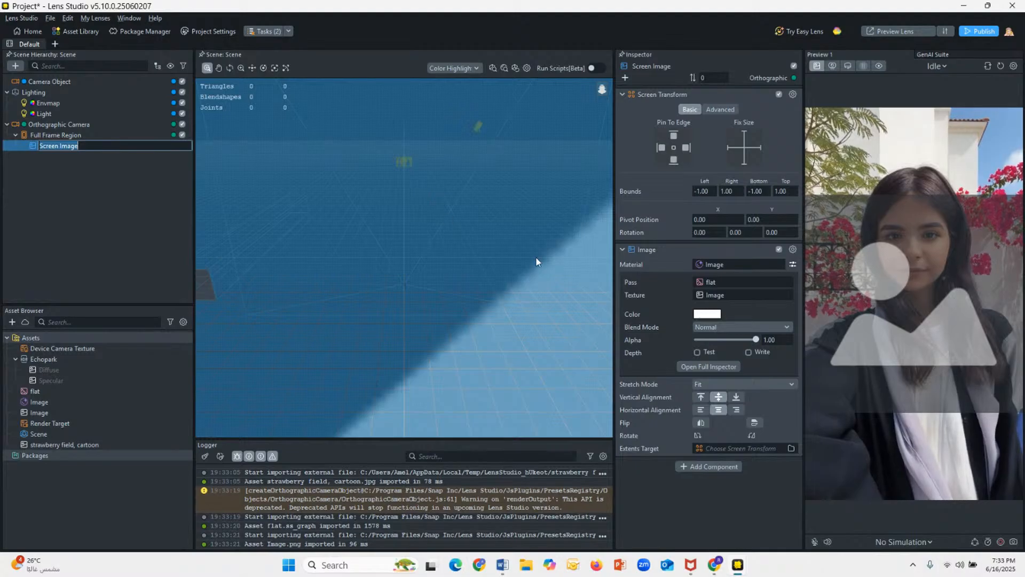
pyautogui.click(717, 297)
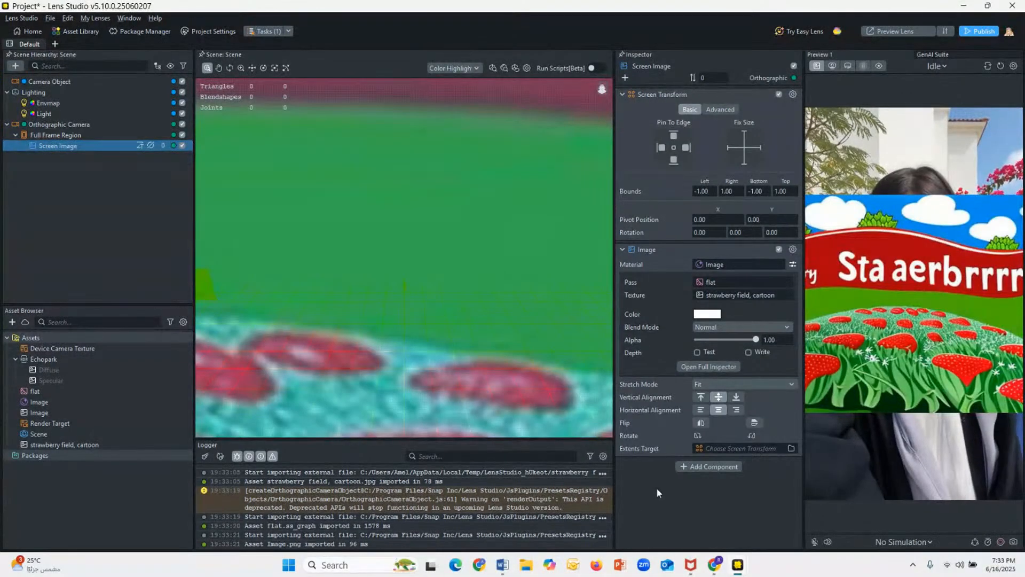
# Step: Try the Screen Image's vertical alignment options and flip, ending with the image aligned to the bottom and unflipped
pyautogui.click(702, 396)
pyautogui.click(718, 400)
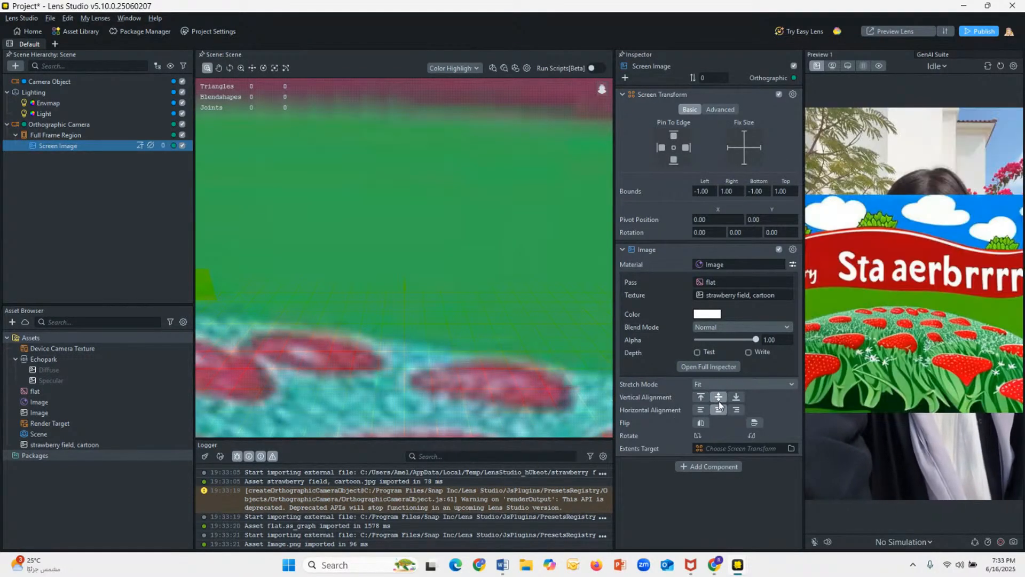
pyautogui.click(735, 399)
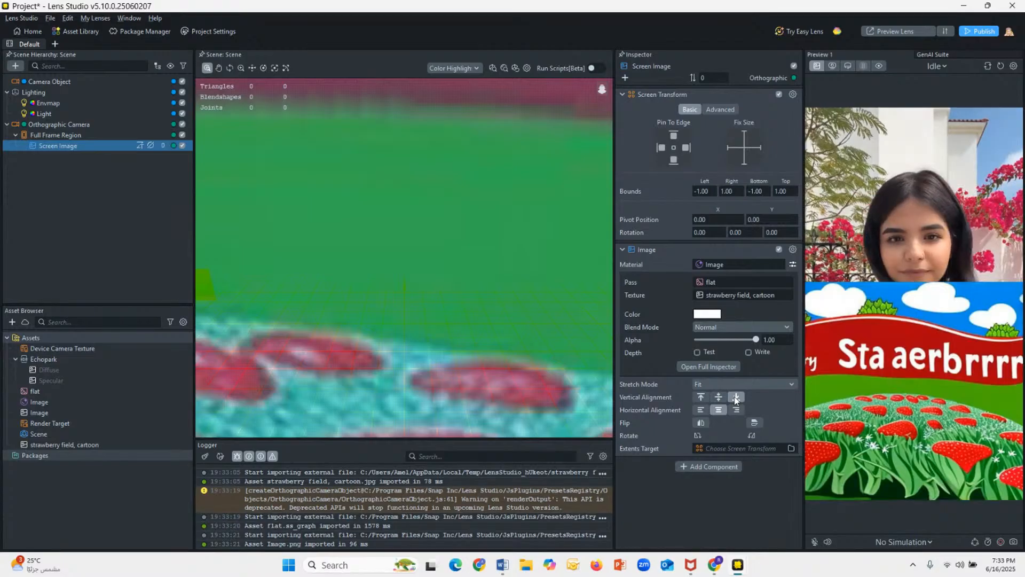
pyautogui.click(700, 422)
pyautogui.click(701, 422)
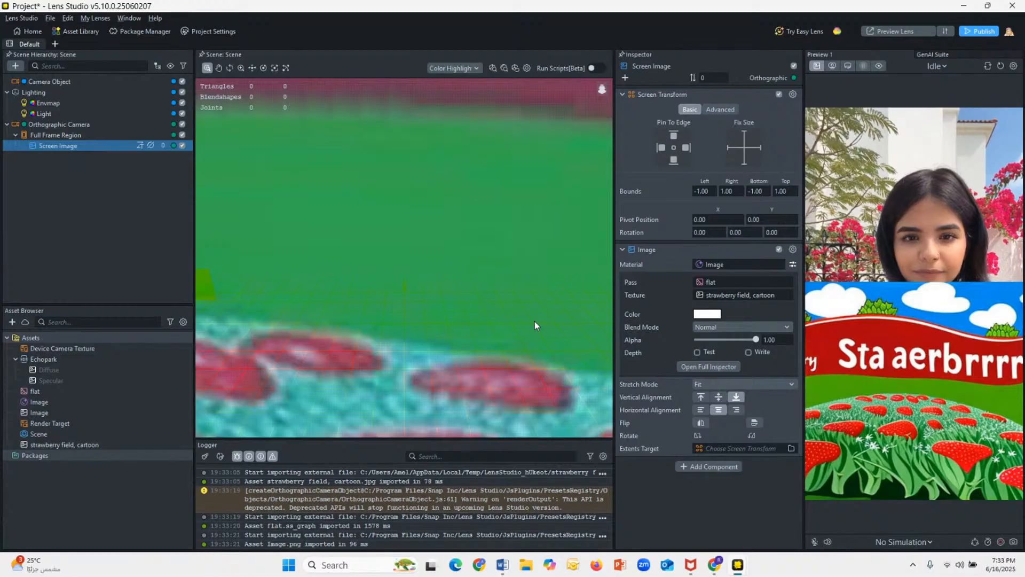
# Step: Rename the Screen Image object as "Our field"
pyautogui.doubleClick(91, 146)
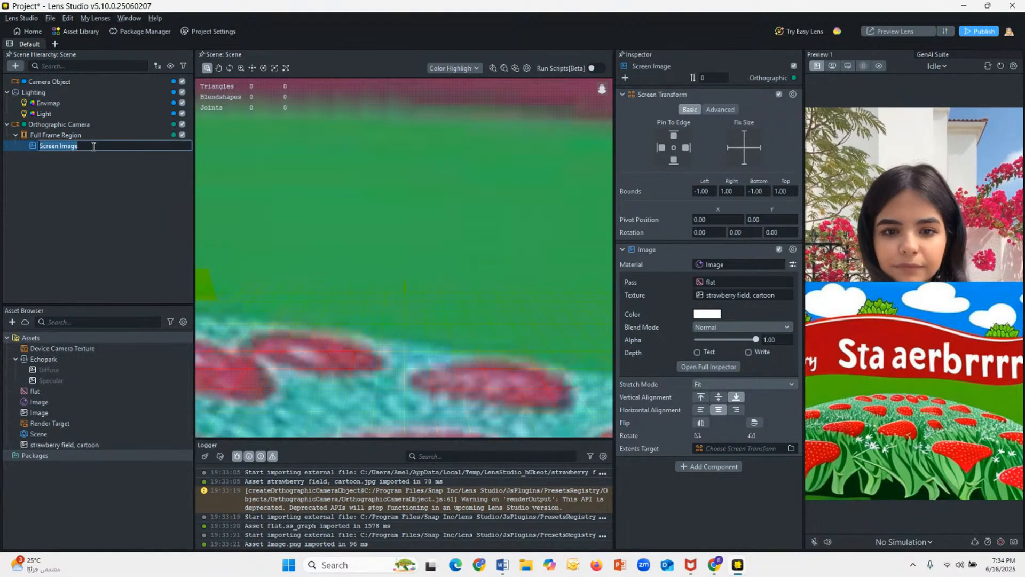
pyautogui.doubleClick(90, 145)
pyautogui.doubleClick(49, 145)
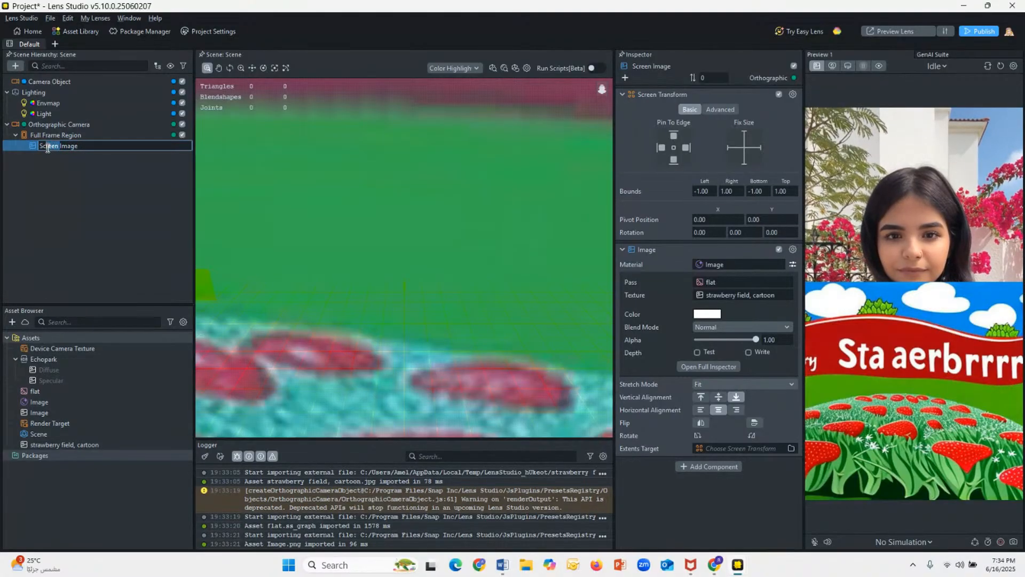
pyautogui.click(78, 147)
pyautogui.press('BackSpace')
pyautogui.press('BackSpace')
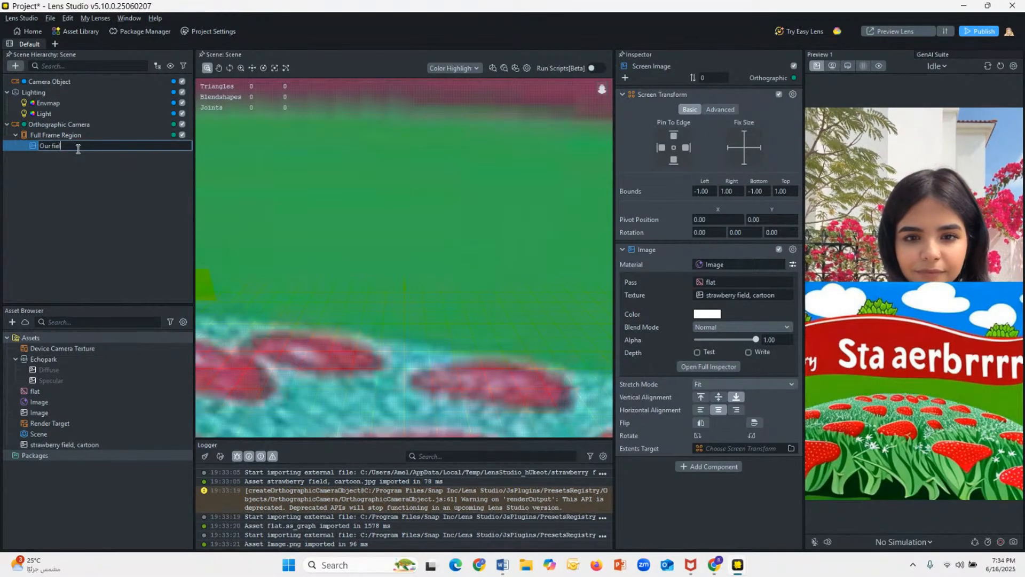
pyautogui.click(96, 191)
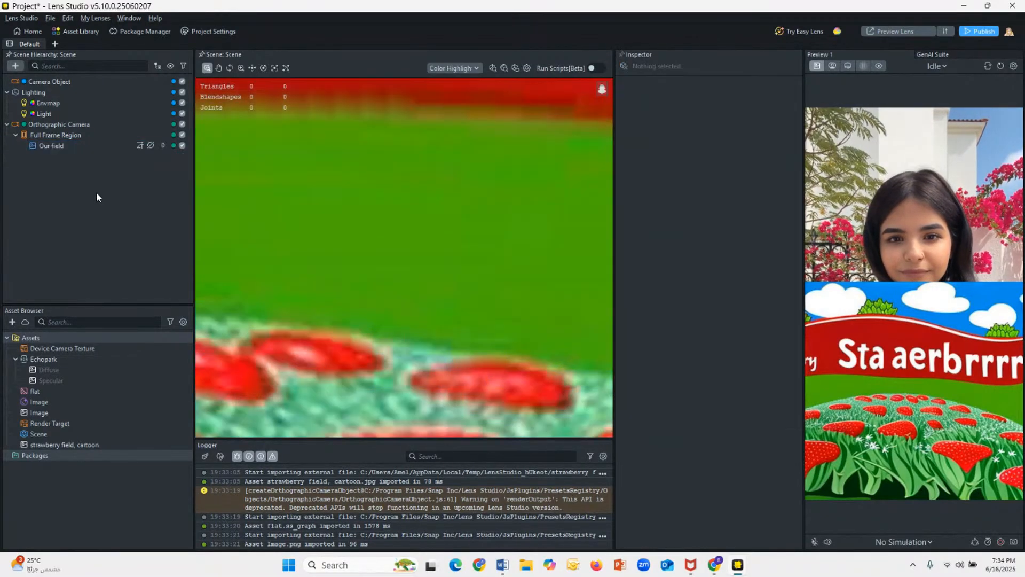
# Step: Reorder the scene hierarchy so the Orthographic Camera comes first, above the Camera Object and Lighting
pyautogui.click(57, 127)
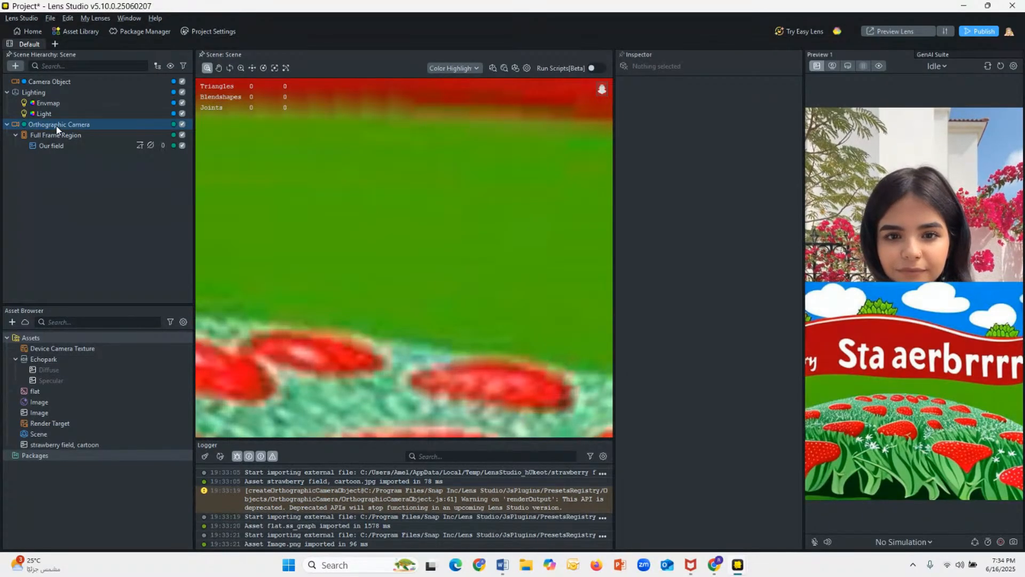
pyautogui.moveTo(57, 128); pyautogui.dragTo(8, 66)
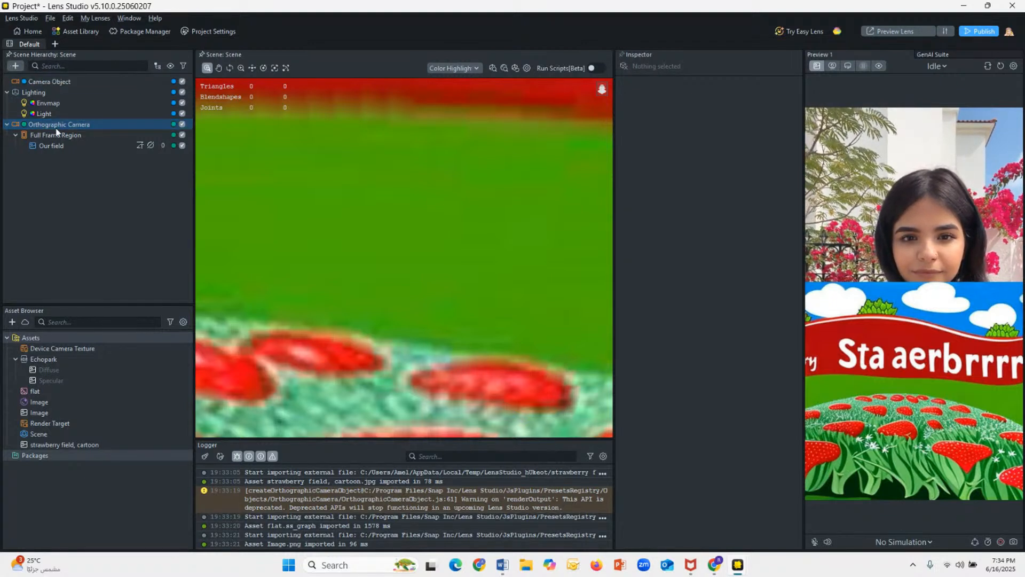
pyautogui.moveTo(51, 125); pyautogui.dragTo(5, 66)
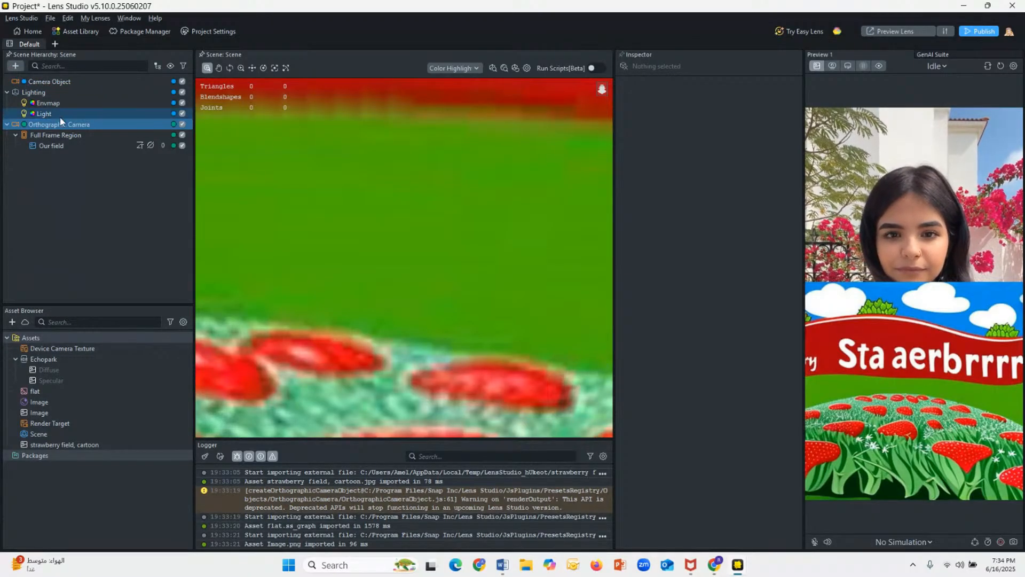
pyautogui.moveTo(69, 126); pyautogui.dragTo(84, 73)
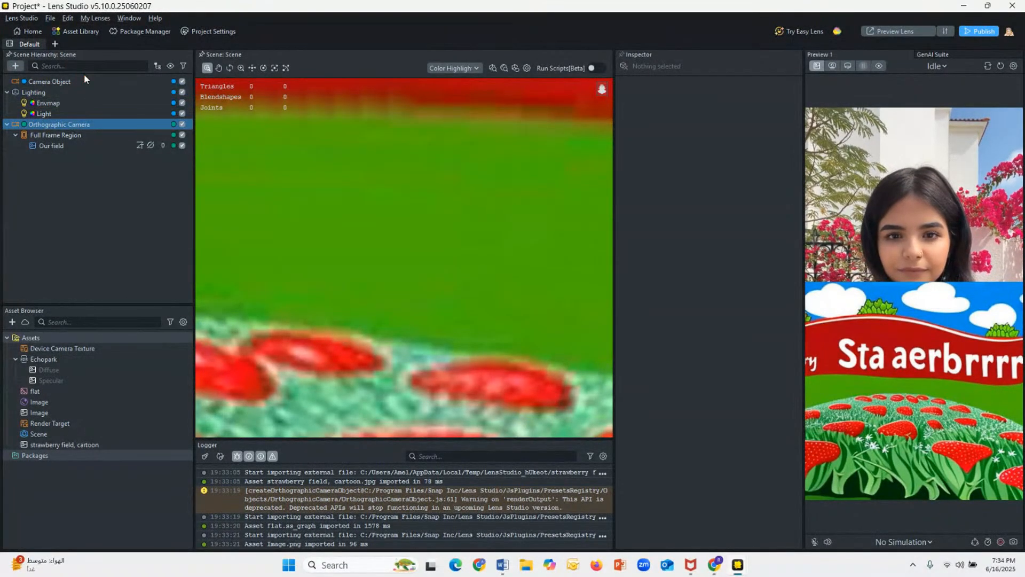
pyautogui.click(60, 114)
pyautogui.click(57, 125)
pyautogui.moveTo(51, 126); pyautogui.dragTo(5, 77)
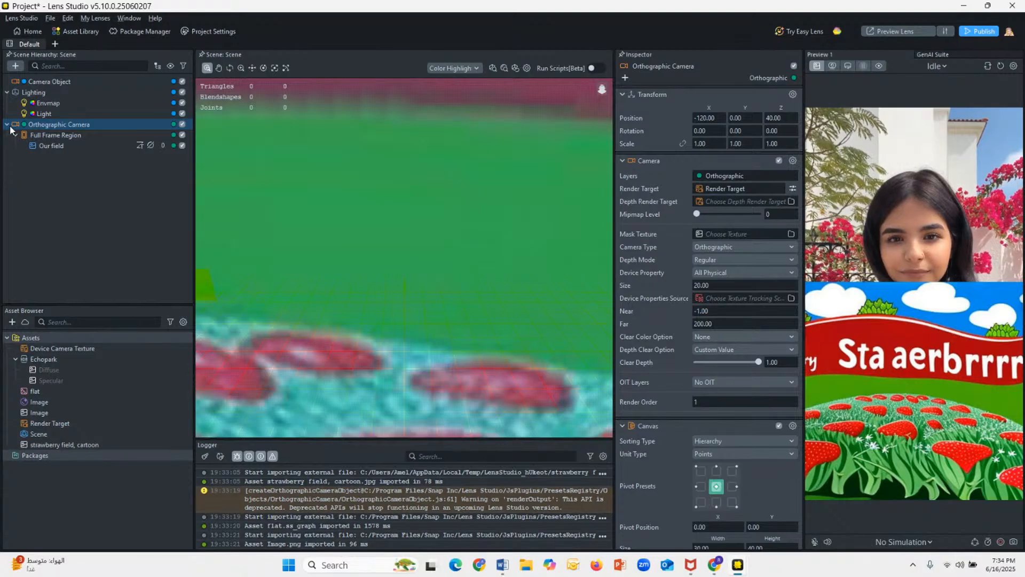
pyautogui.moveTo(45, 83); pyautogui.dragTo(14, 160)
pyautogui.moveTo(32, 81); pyautogui.dragTo(26, 178)
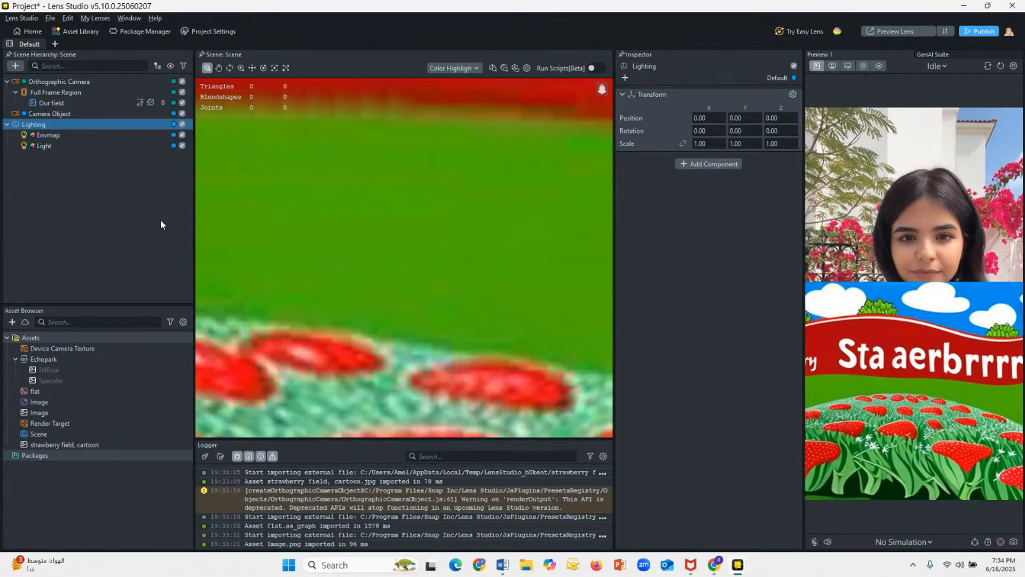
# Step: Examine the Orthographic Camera, Our field and Full Frame Region settings, including Our field's 2D view, material choices and blend modes
pyautogui.click(38, 83)
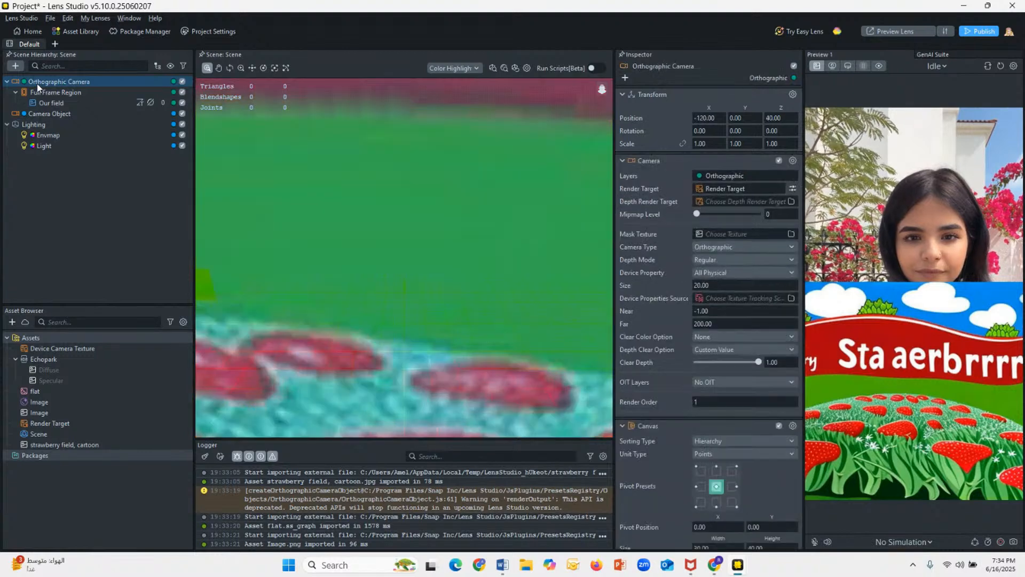
pyautogui.click(52, 104)
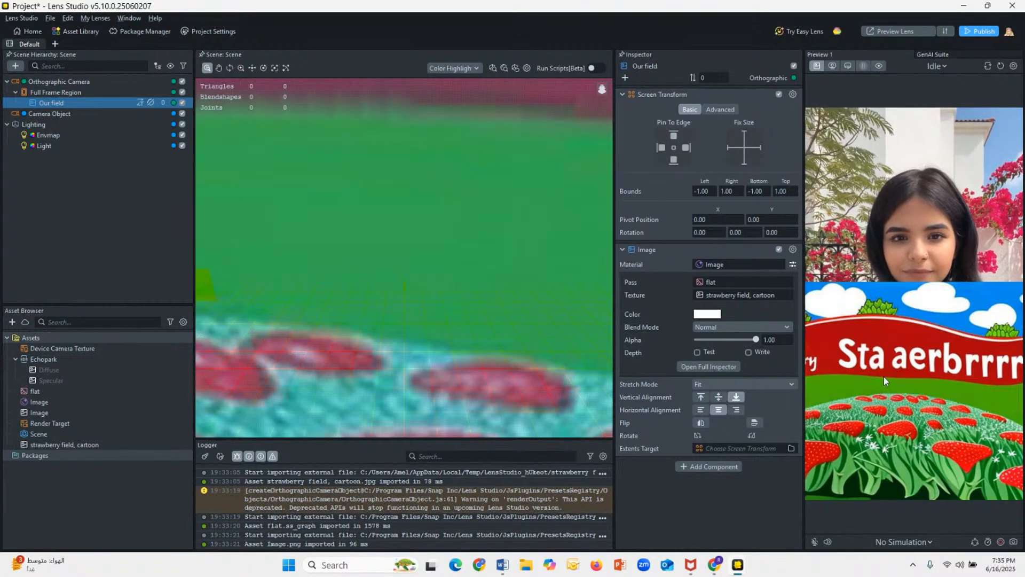
pyautogui.doubleClick(77, 104)
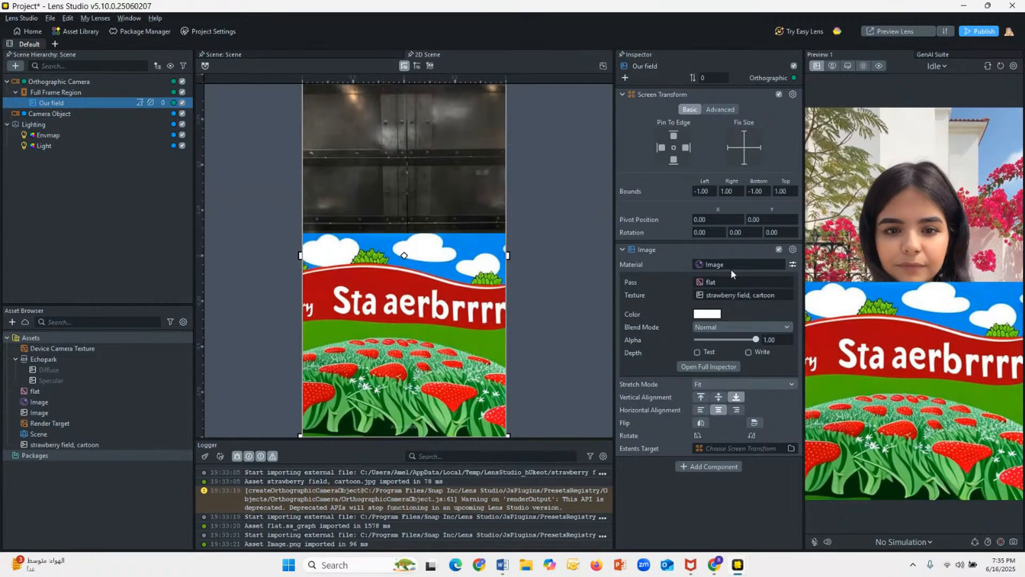
pyautogui.click(730, 267)
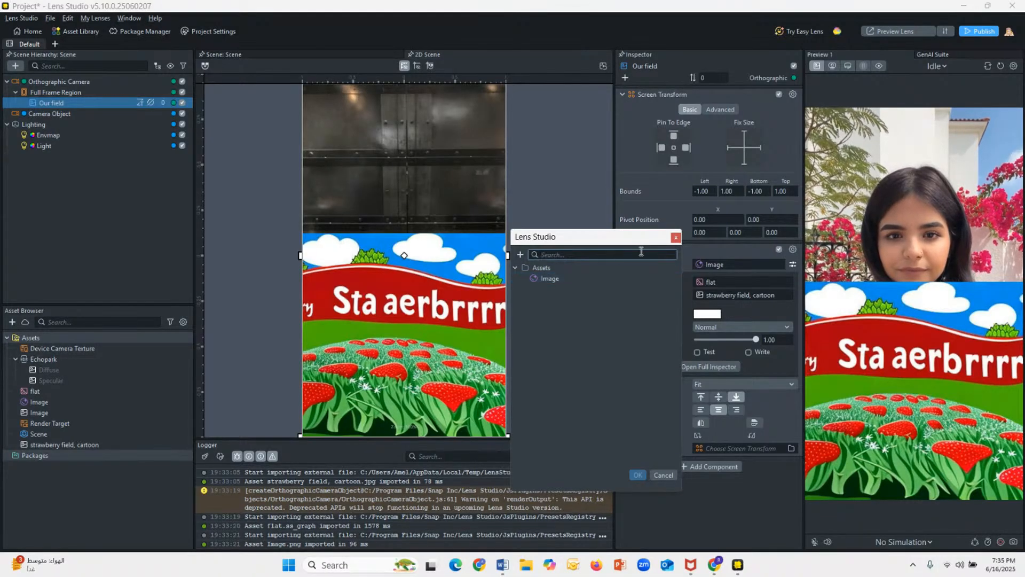
pyautogui.click(672, 475)
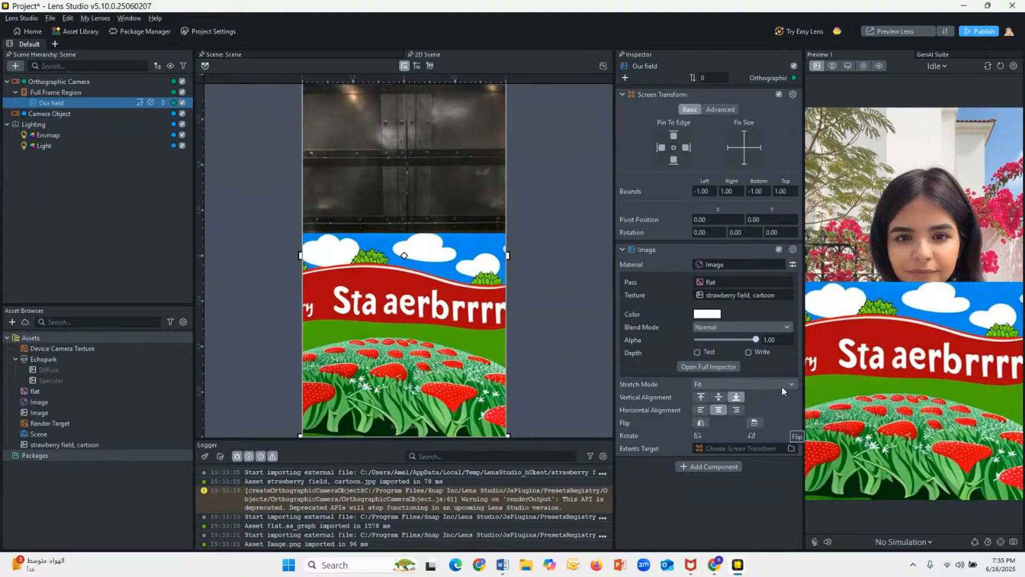
pyautogui.click(746, 328)
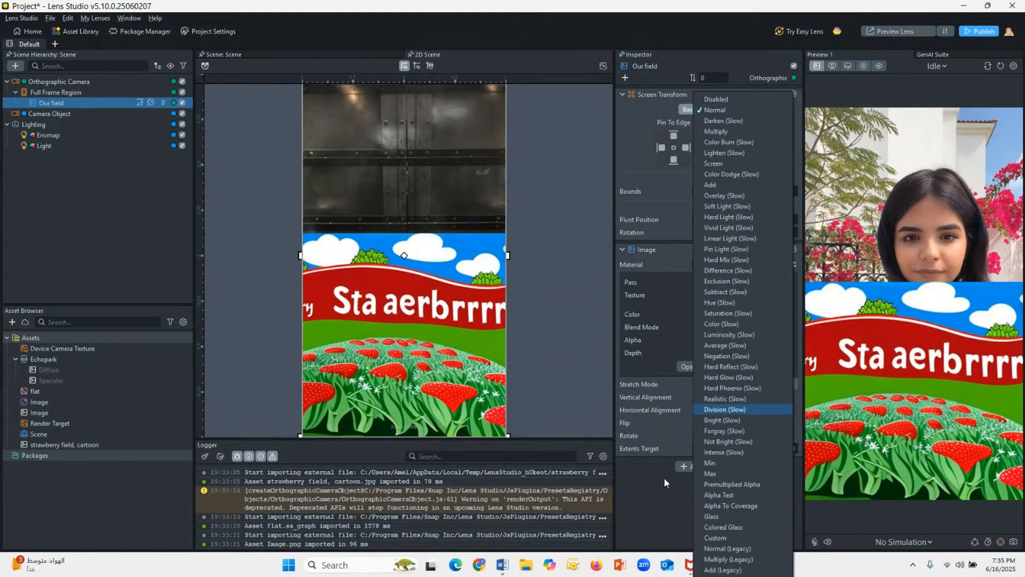
pyautogui.click(656, 504)
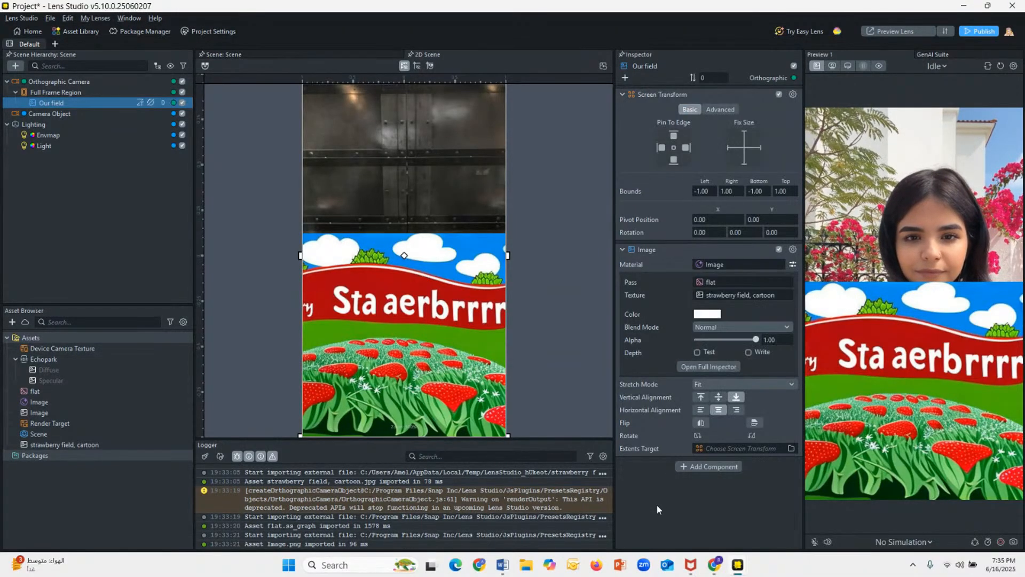
pyautogui.click(751, 327)
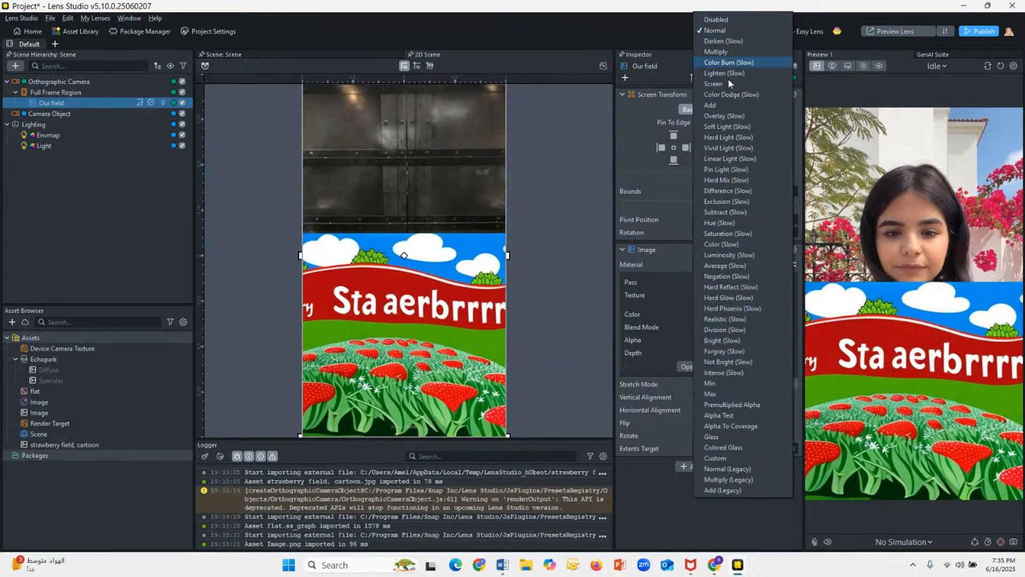
pyautogui.click(671, 506)
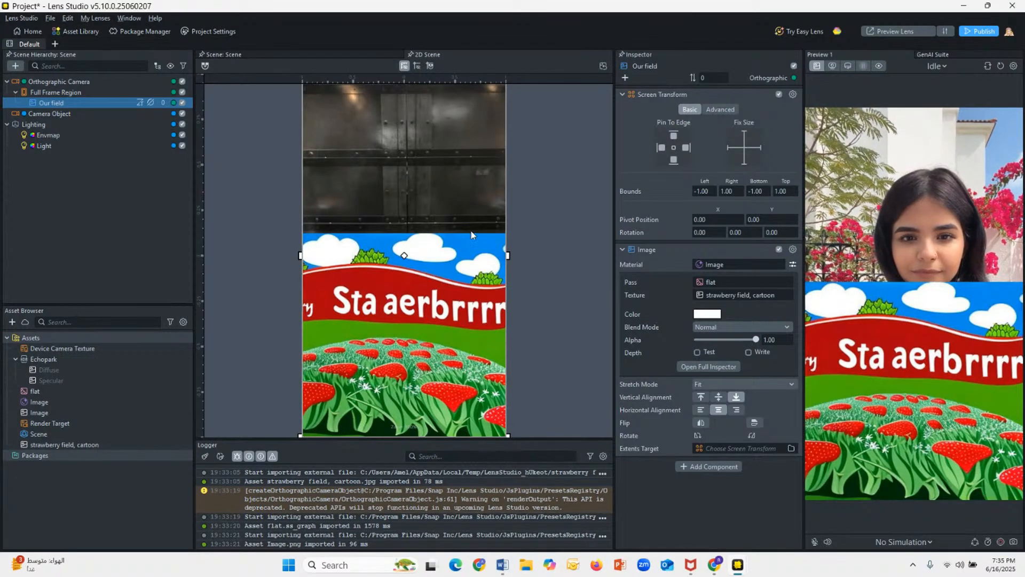
pyautogui.click(68, 93)
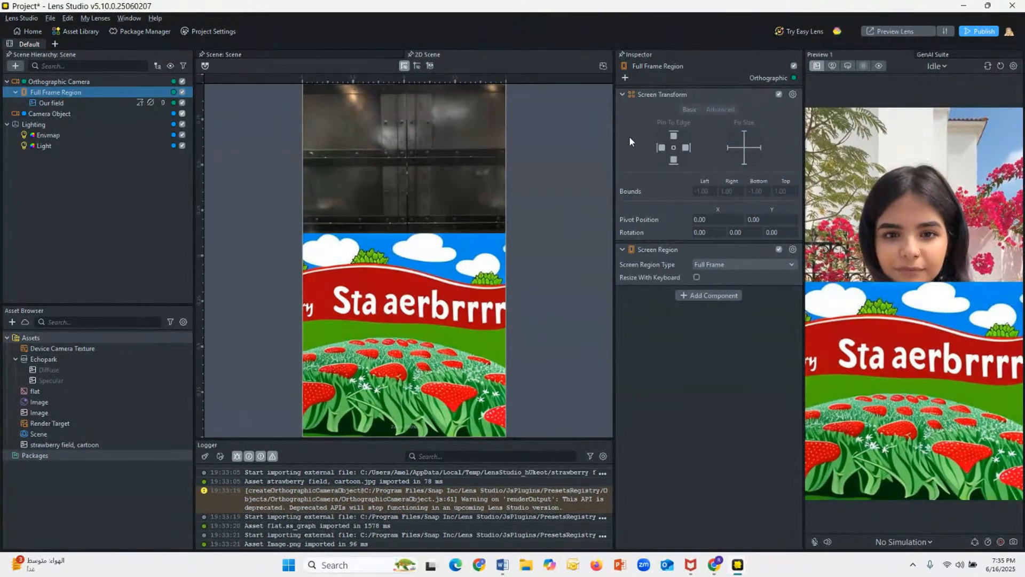
# Step: Examine the Our field settings and the Camera Object's layer and render target choices, keeping the Default layer and current Render Target
pyautogui.click(42, 102)
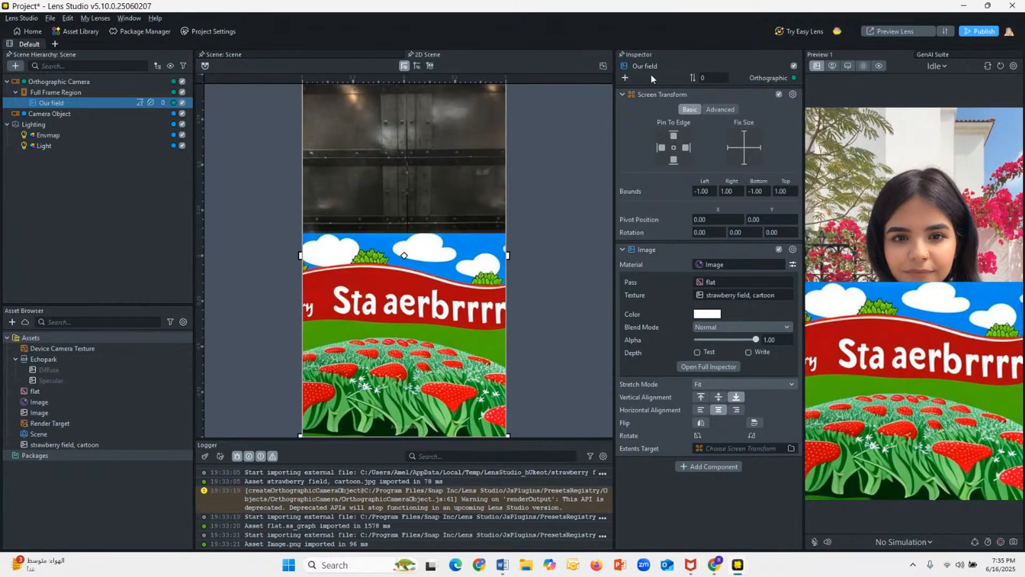
pyautogui.click(72, 113)
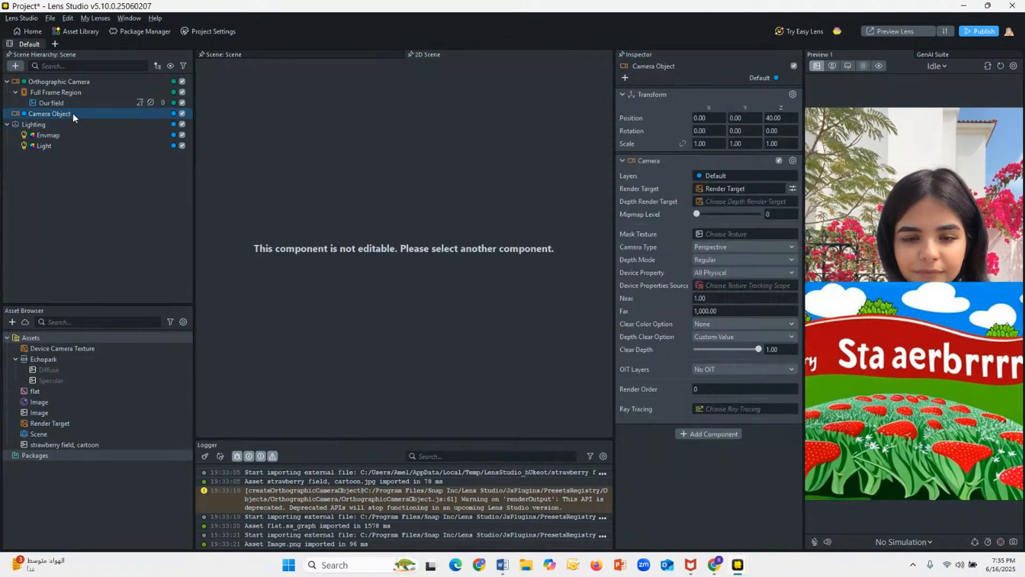
pyautogui.click(709, 188)
pyautogui.click(665, 400)
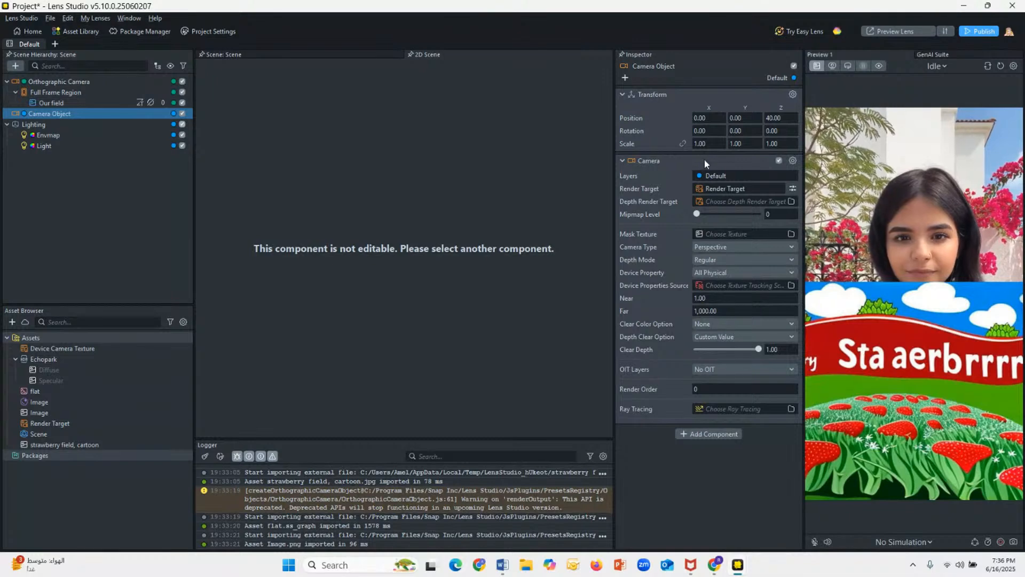
pyautogui.click(785, 74)
pyautogui.click(784, 75)
pyautogui.click(784, 77)
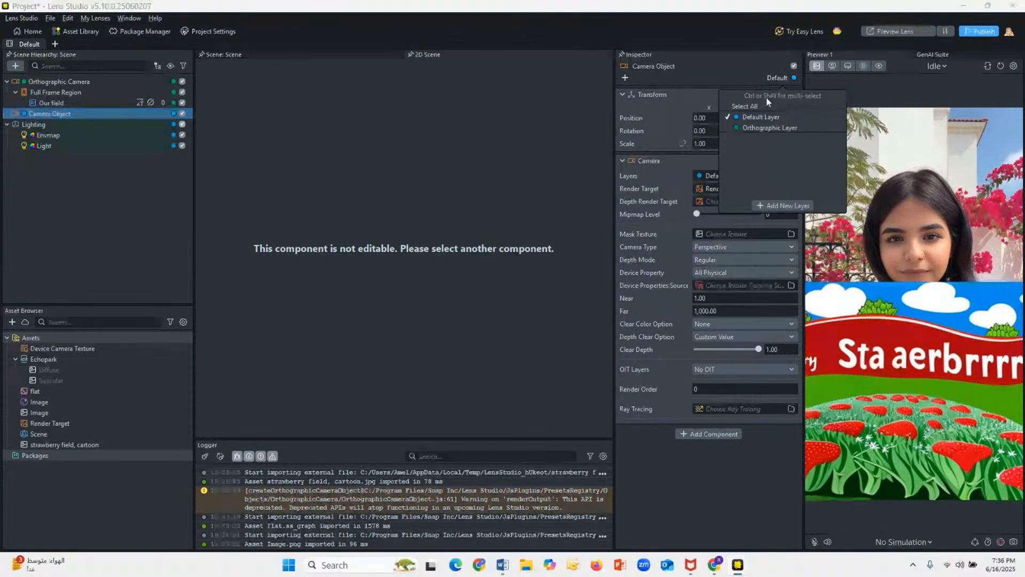
pyautogui.click(742, 117)
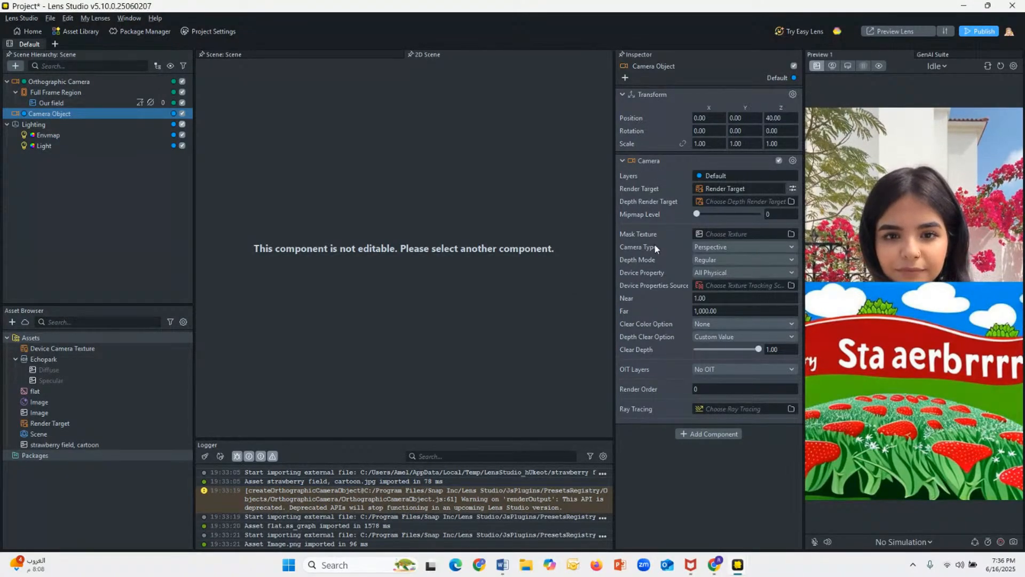
pyautogui.click(729, 188)
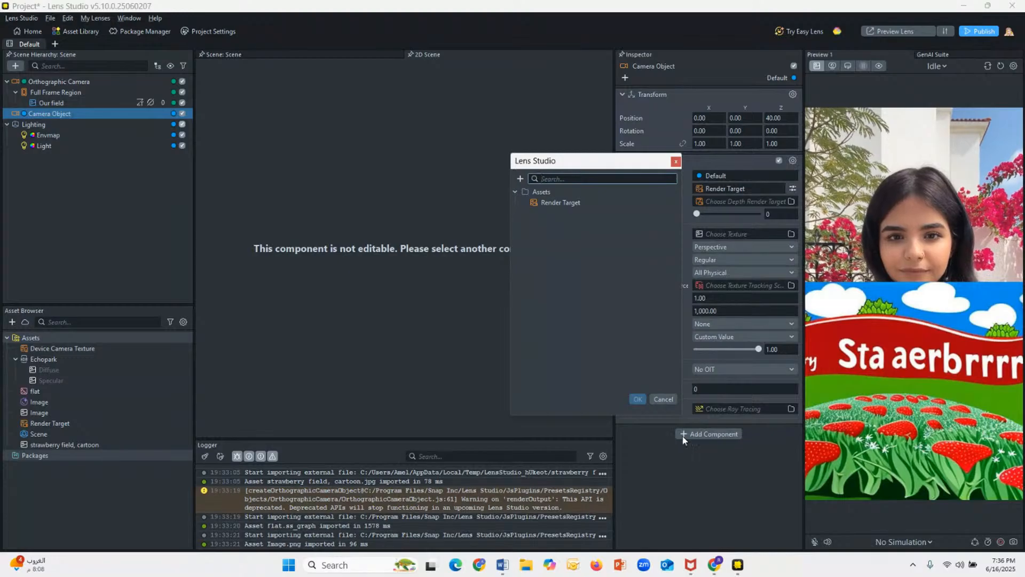
pyautogui.click(665, 401)
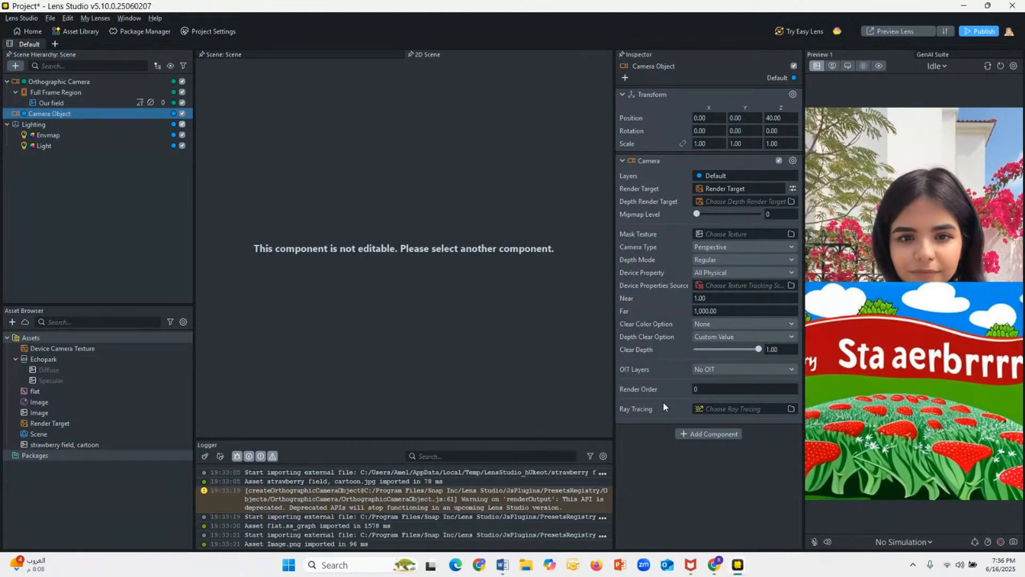
# Step: Set the Camera Object's mask texture to Device Camera Texture
pyautogui.click(734, 235)
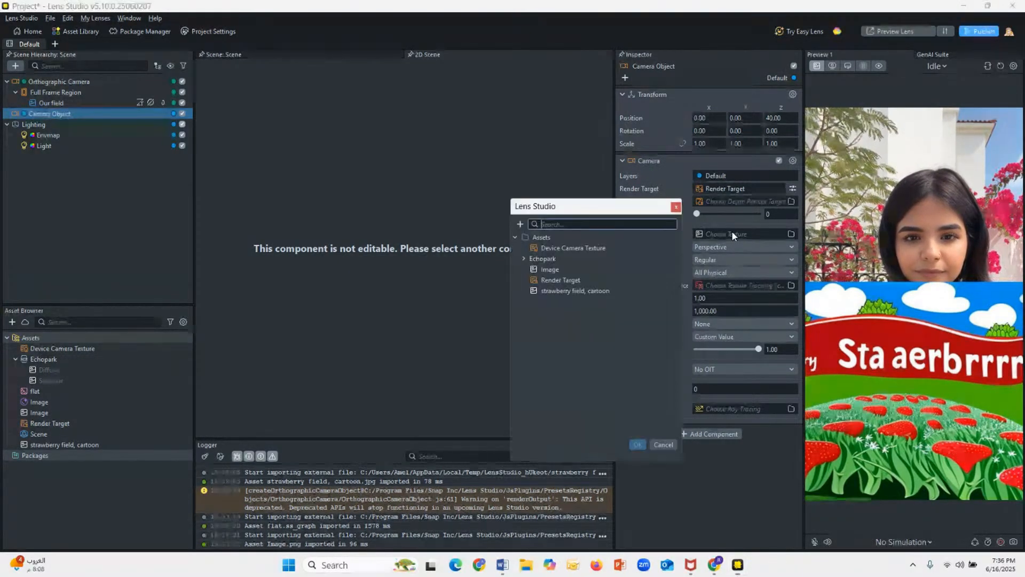
pyautogui.click(595, 249)
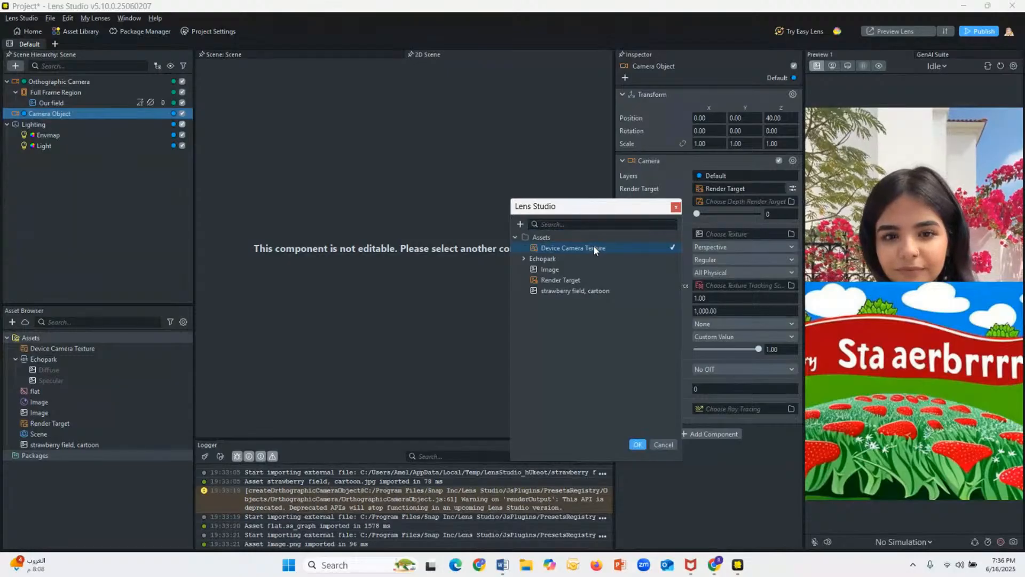
pyautogui.click(637, 444)
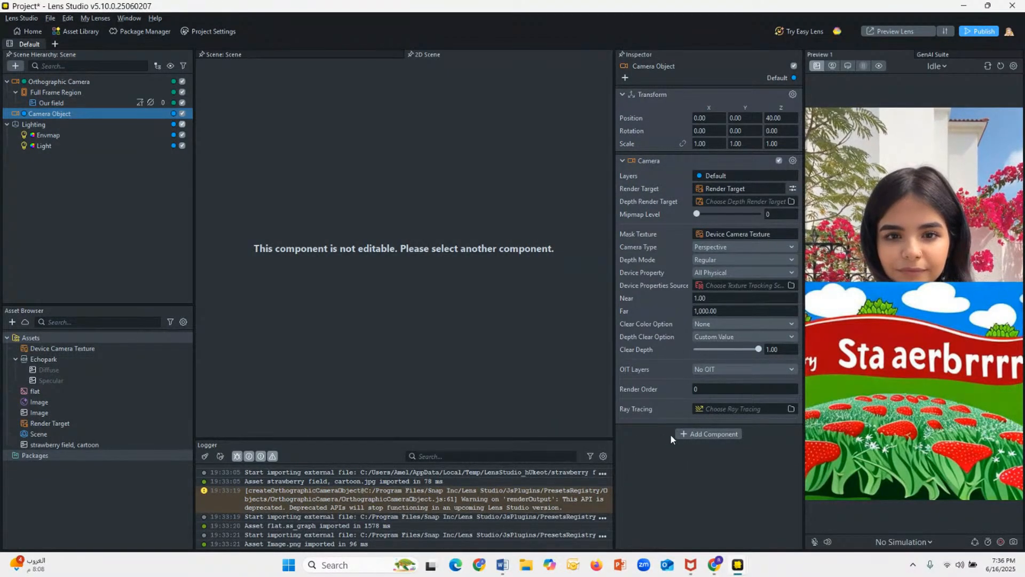
pyautogui.click(693, 435)
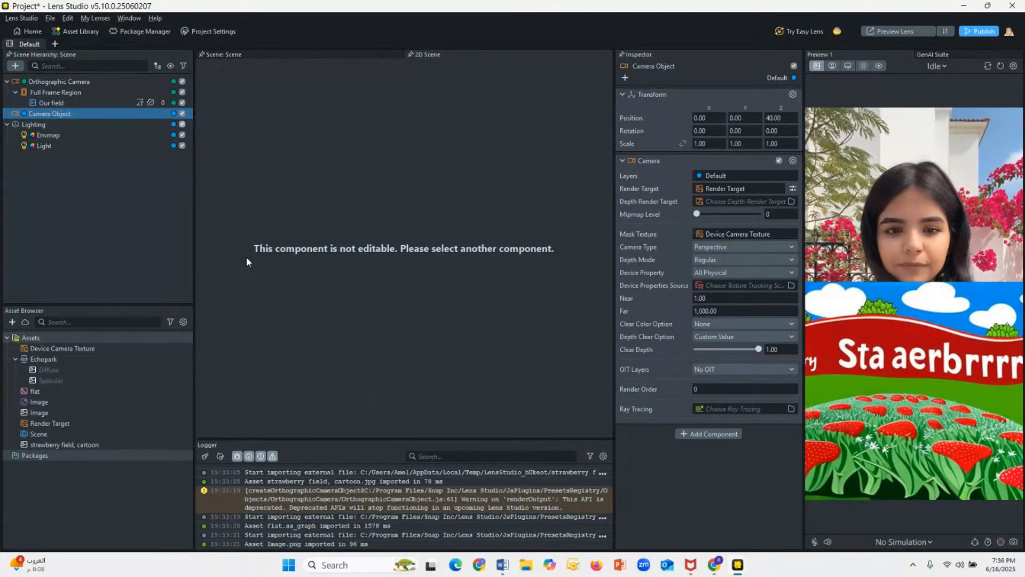
# Step: Set the stretch mode of the Our field image to Fill, leaving its blend mode at Normal
pyautogui.click(60, 103)
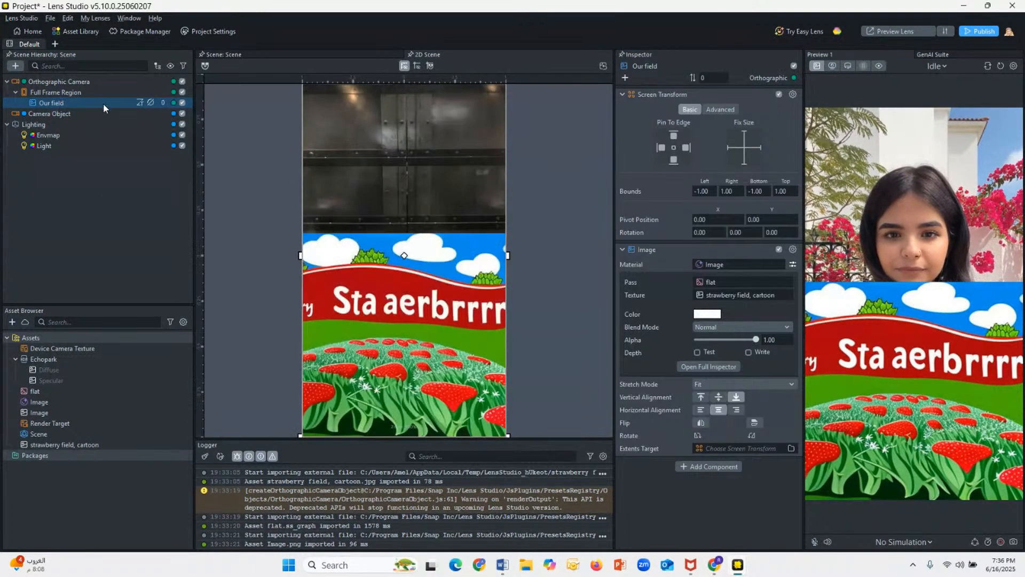
pyautogui.click(733, 326)
pyautogui.click(664, 520)
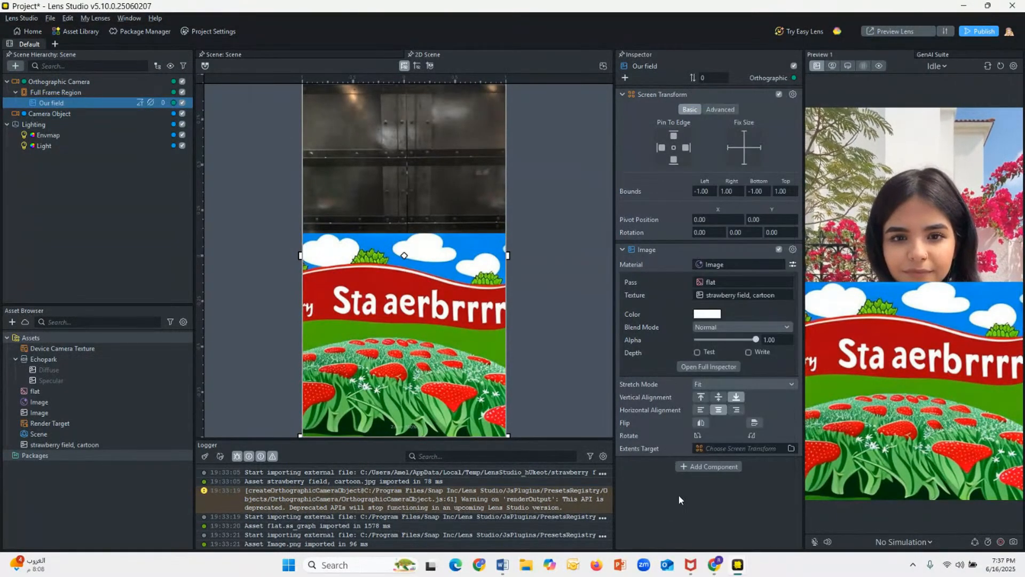
pyautogui.click(734, 381)
pyautogui.click(726, 377)
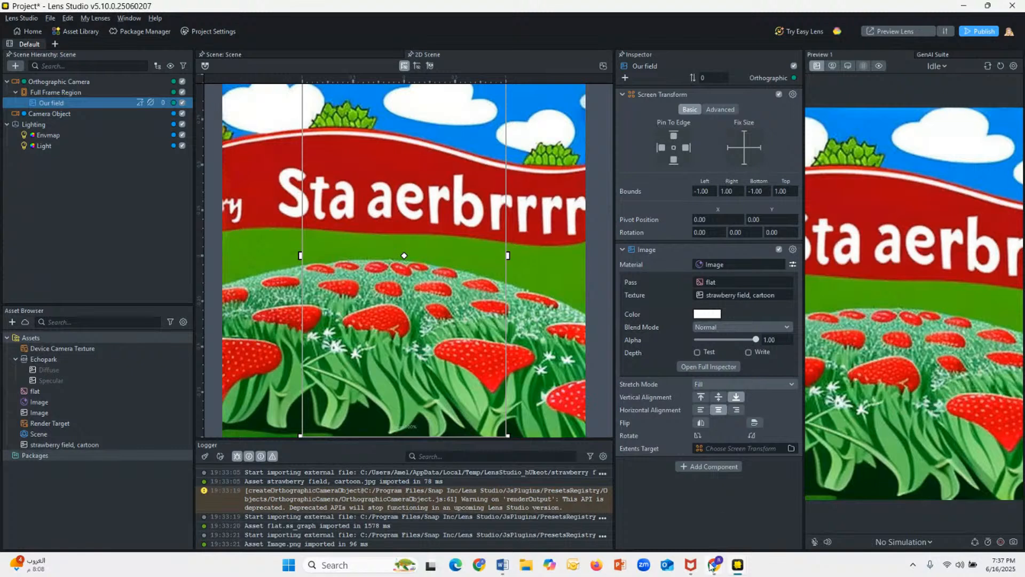
# Step: Switch to the StreamYard studio window in Chrome to view the live session's private chat
pyautogui.moveTo(712, 572)
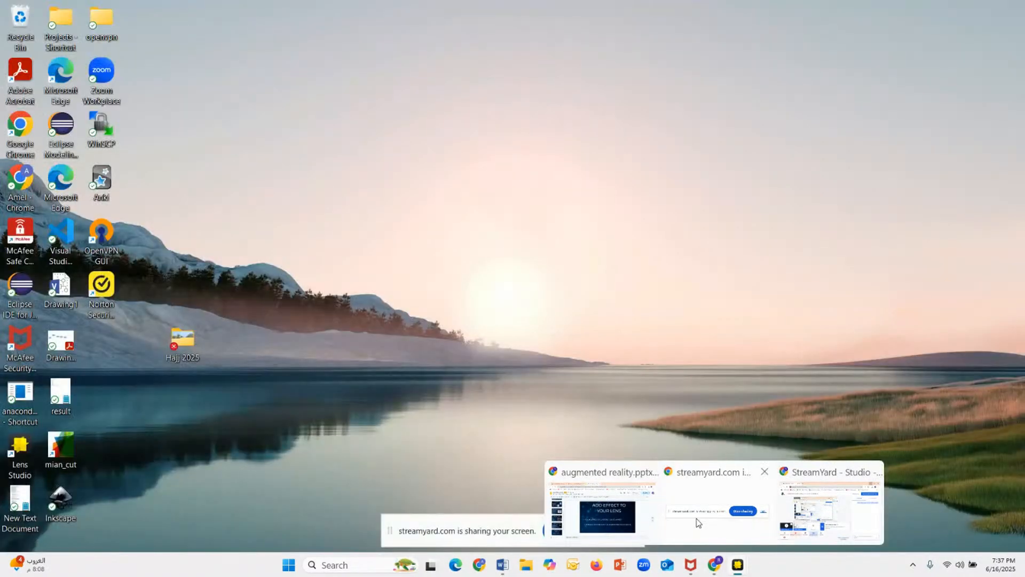
pyautogui.click(698, 522)
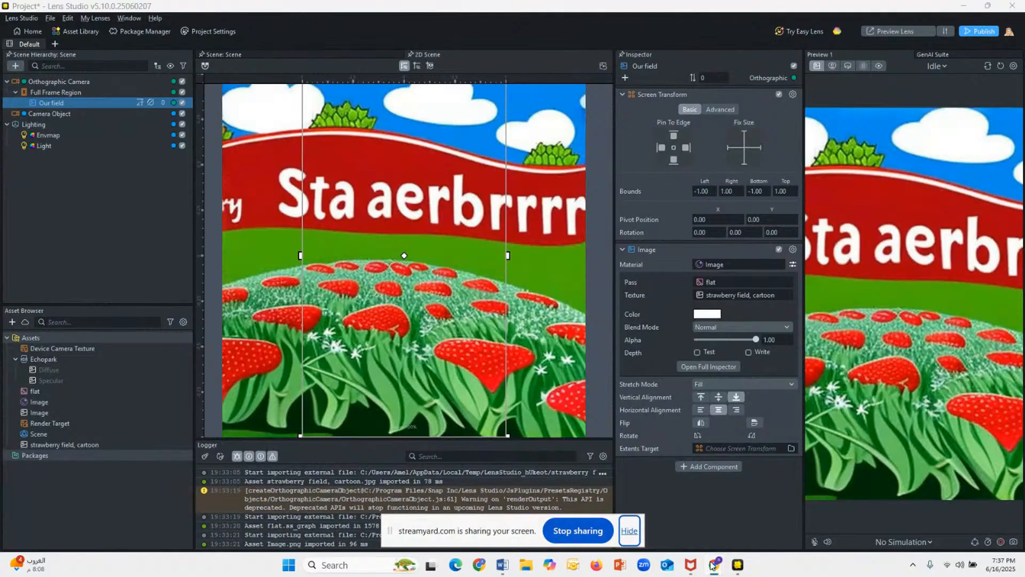
pyautogui.moveTo(715, 566)
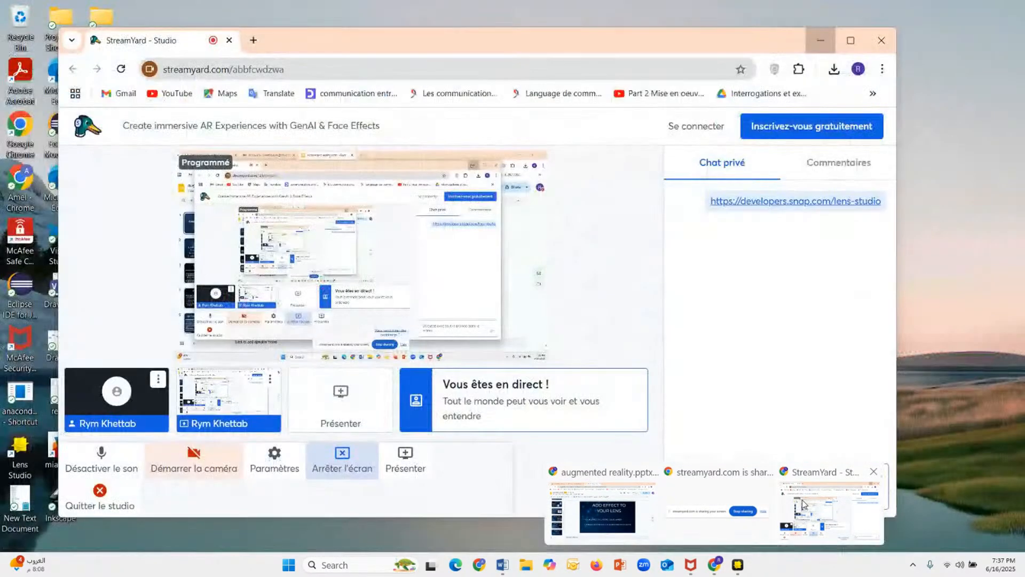
pyautogui.click(799, 501)
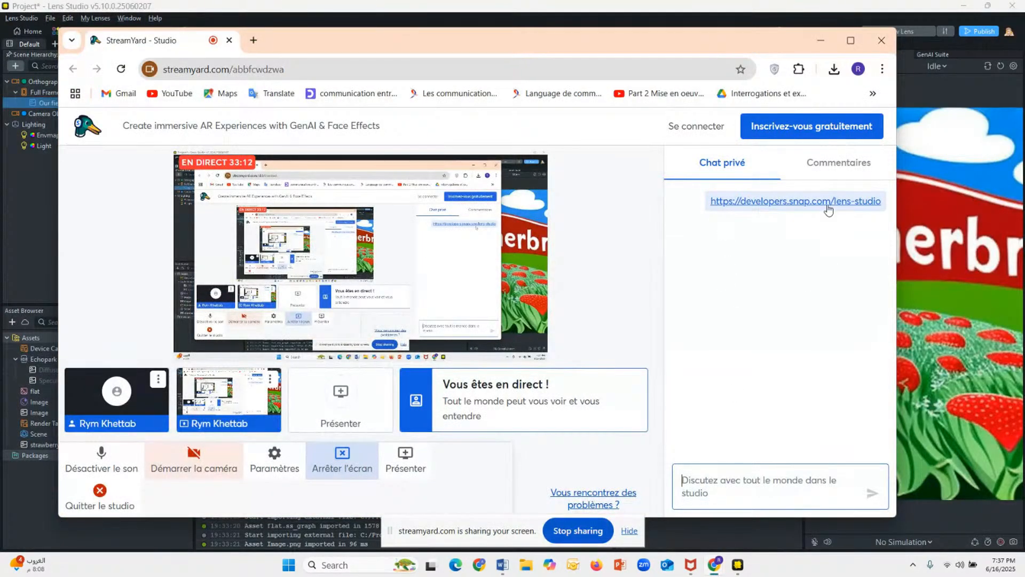